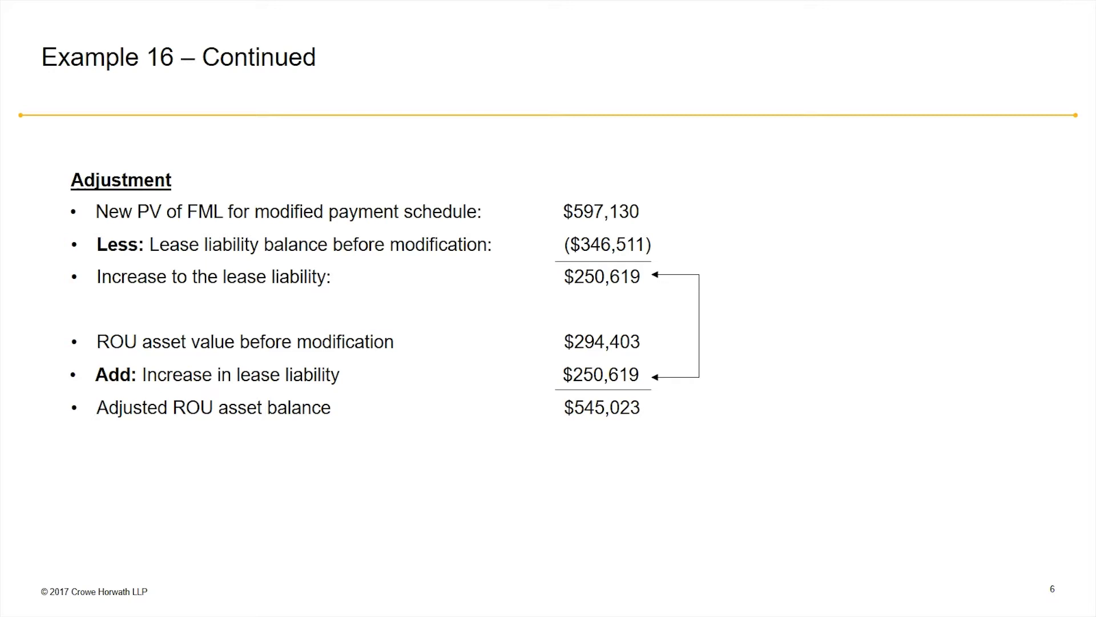
Step: Switch to Dynamics 365 Finance and Operations in the browser and open the Lease summary list
{"action": "key", "text": "super+d"}
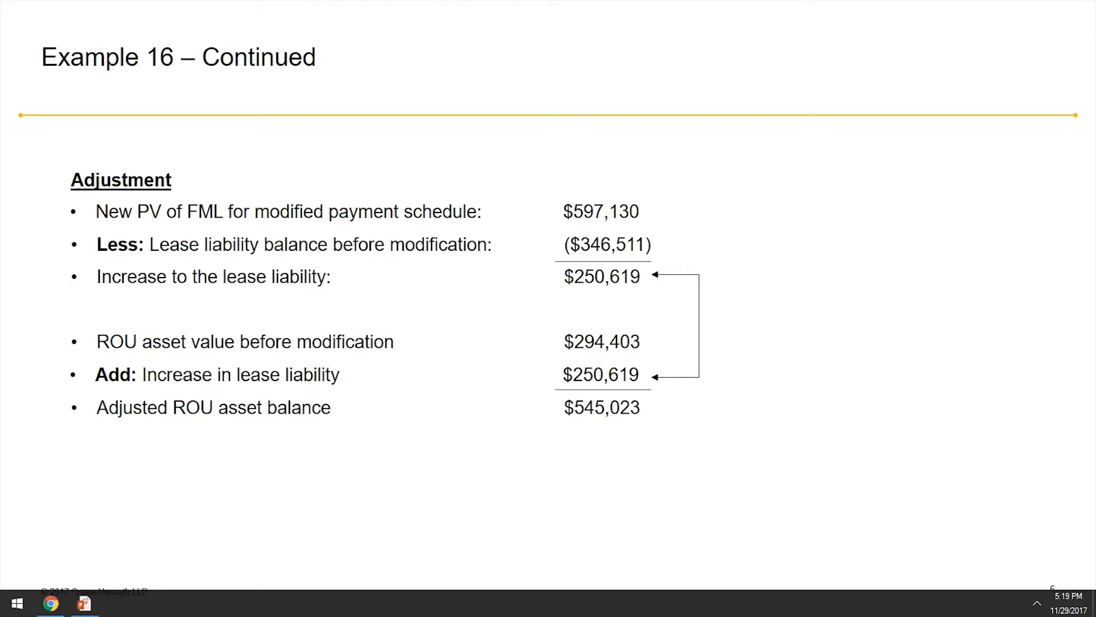
{"action": "key", "text": "alt+Tab"}
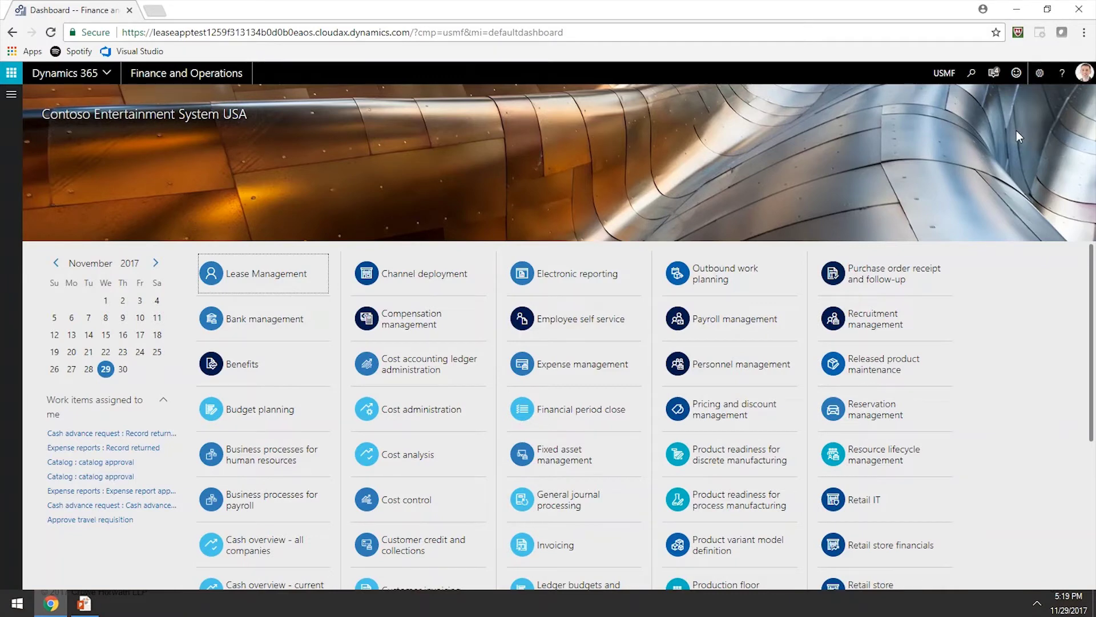
{"action": "left_click", "coordinate": [10, 95]}
{"action": "left_click", "coordinate": [204, 121]}
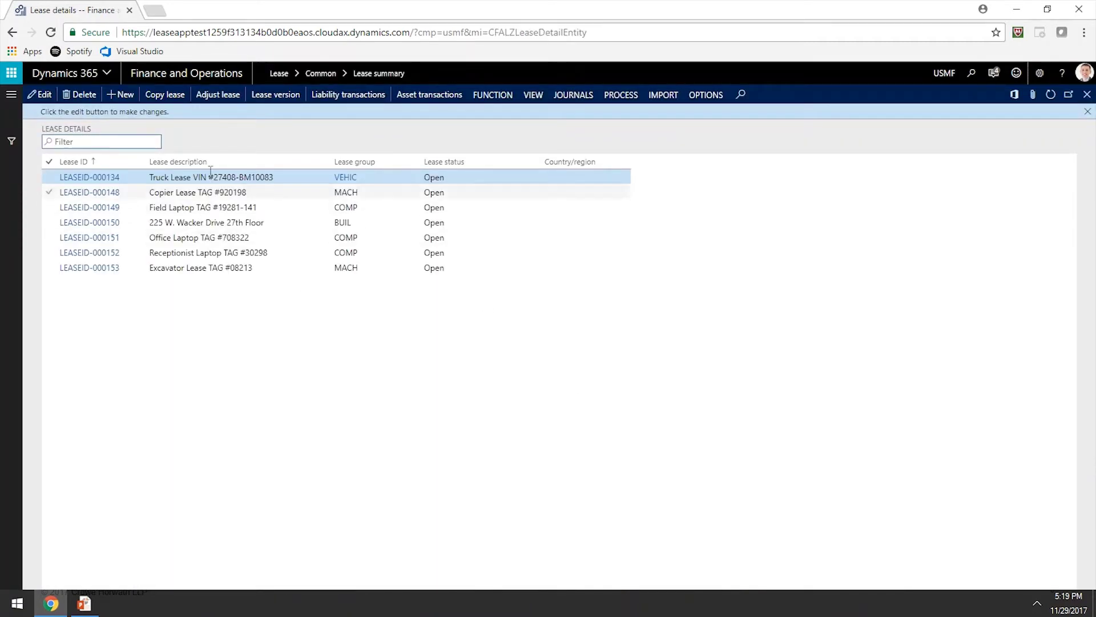
Step: Start a new lease described as "IFRS 16 | Example 16" with lease classification IFRS 16 and an asset fair value of 100,000
{"action": "left_click", "coordinate": [126, 96]}
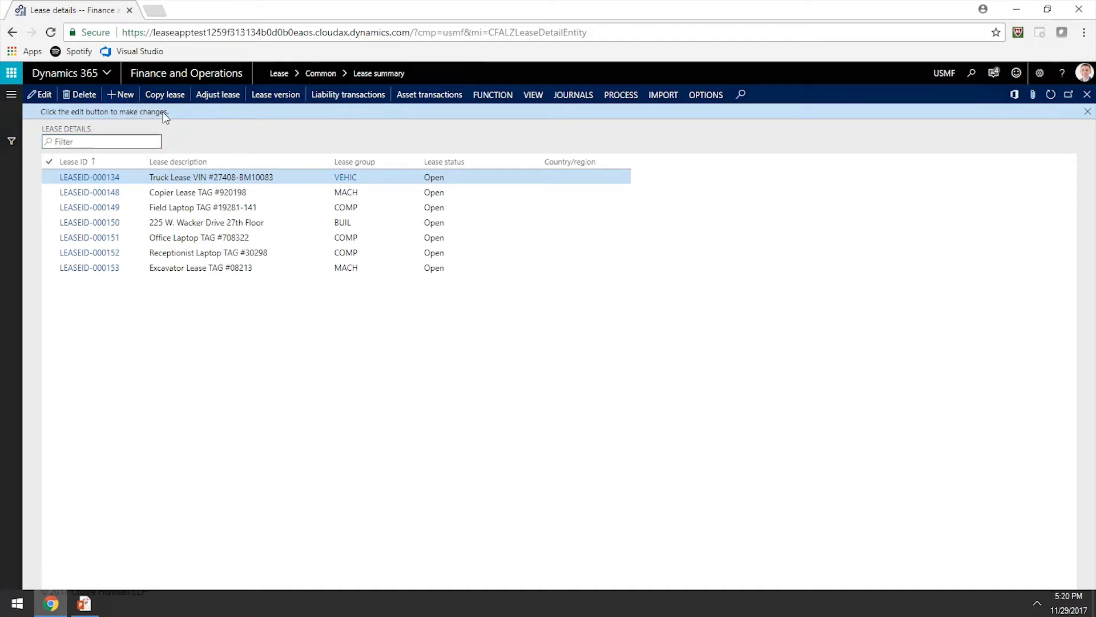
{"action": "type", "text": "IFRS 16 | Example 16"}
{"action": "left_click", "coordinate": [134, 258]}
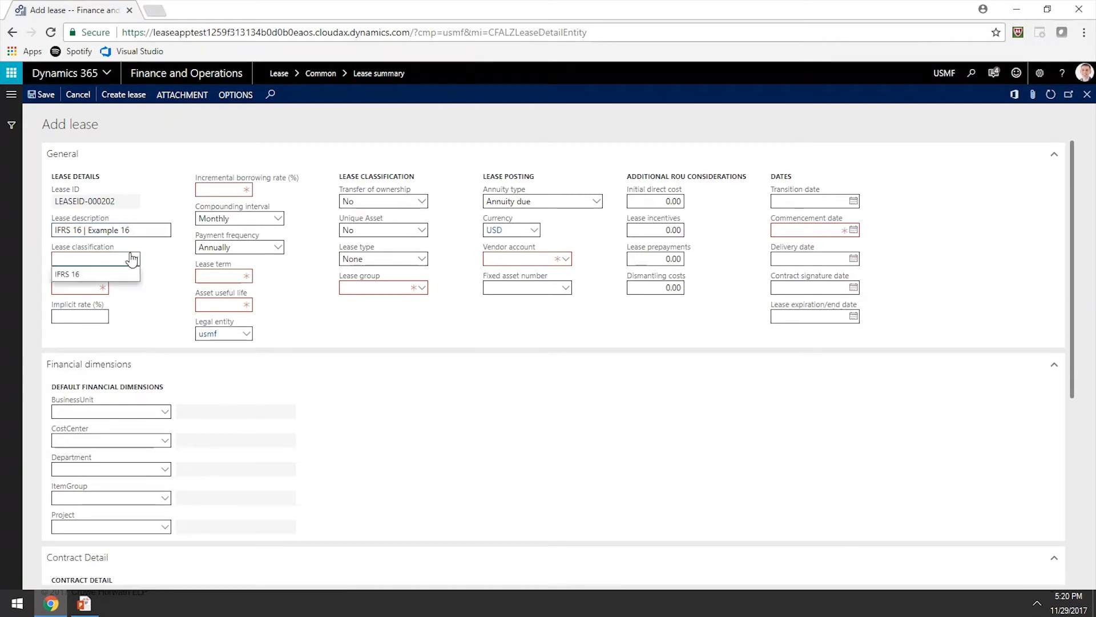
{"action": "left_click", "coordinate": [119, 275]}
{"action": "type", "text": "100000"}
{"action": "left_click", "coordinate": [142, 316]}
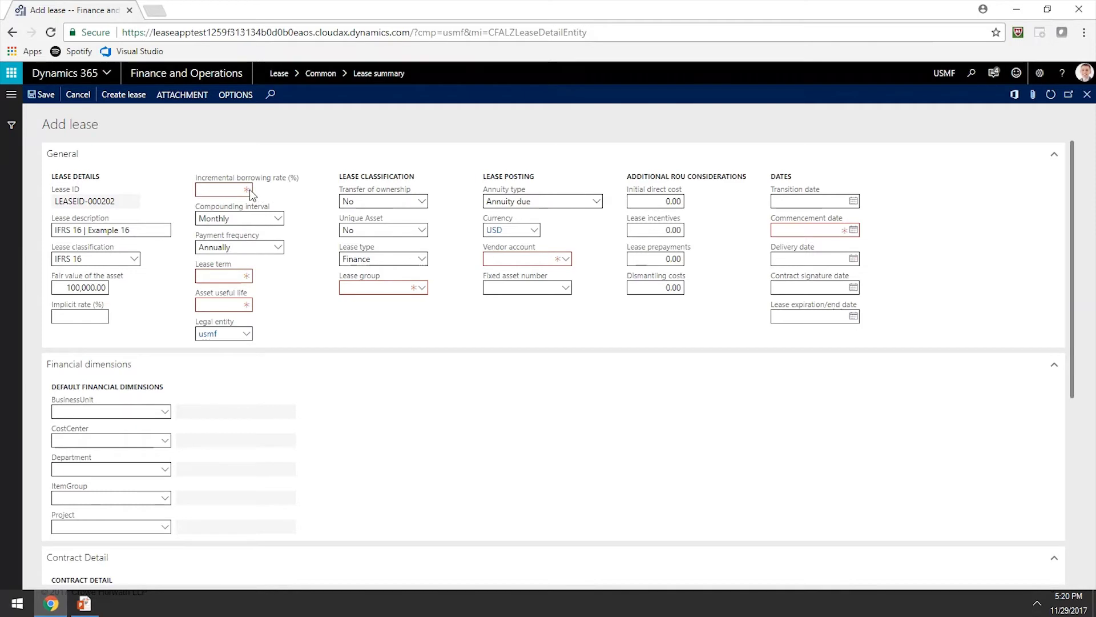
Step: Set the incremental borrowing rate to 6% and the compounding interval to Annually
{"action": "key", "text": "Tab"}
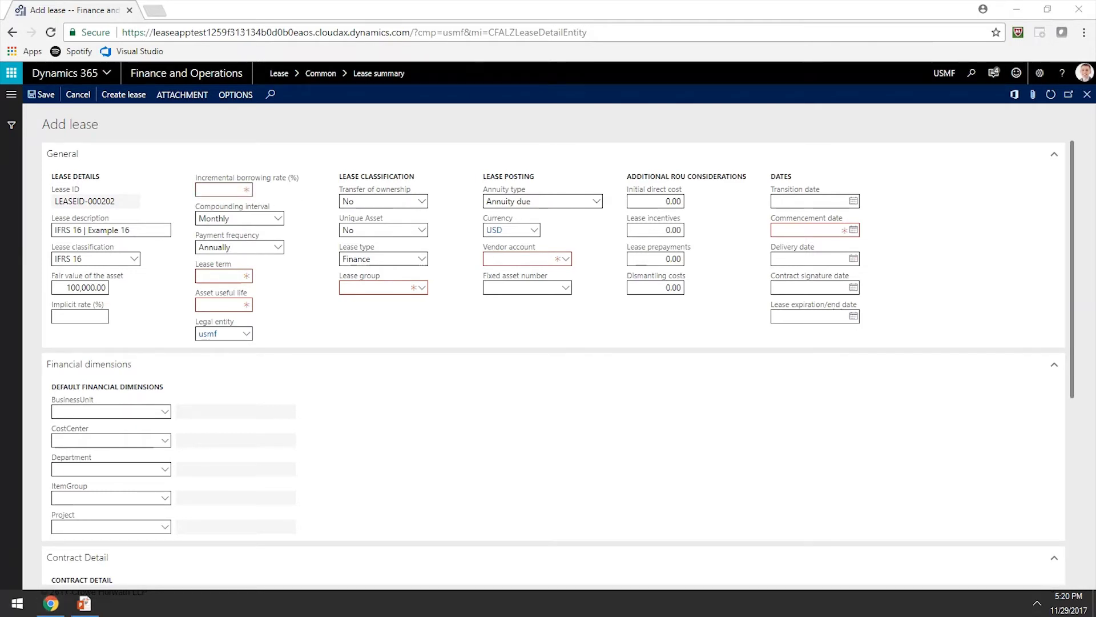
{"action": "type", "text": "6"}
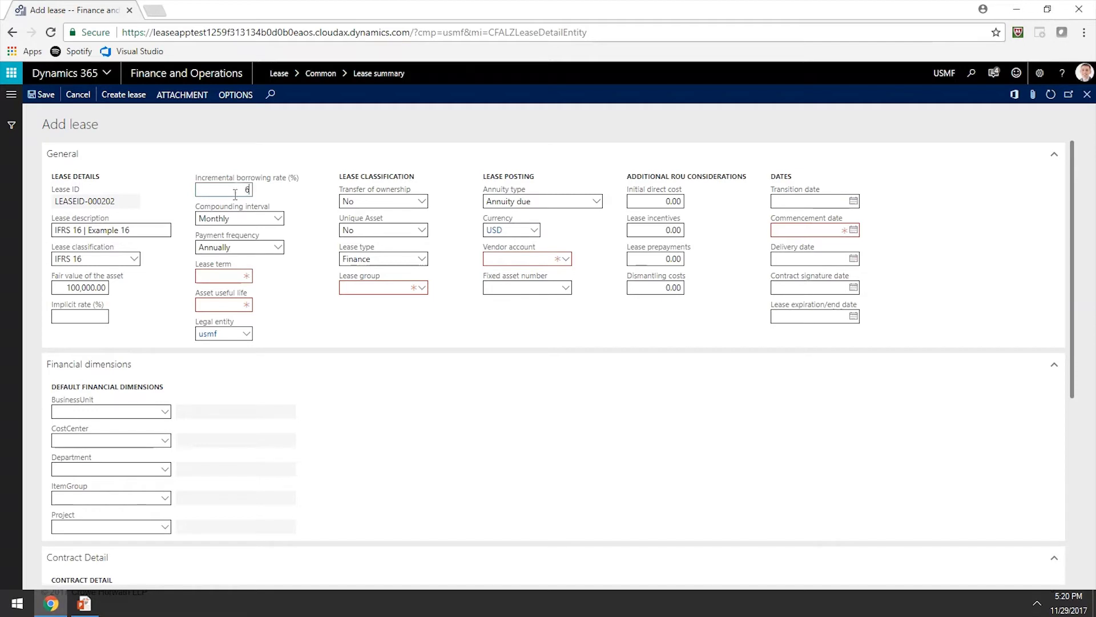
{"action": "left_click", "coordinate": [312, 312]}
{"action": "left_click", "coordinate": [277, 219]}
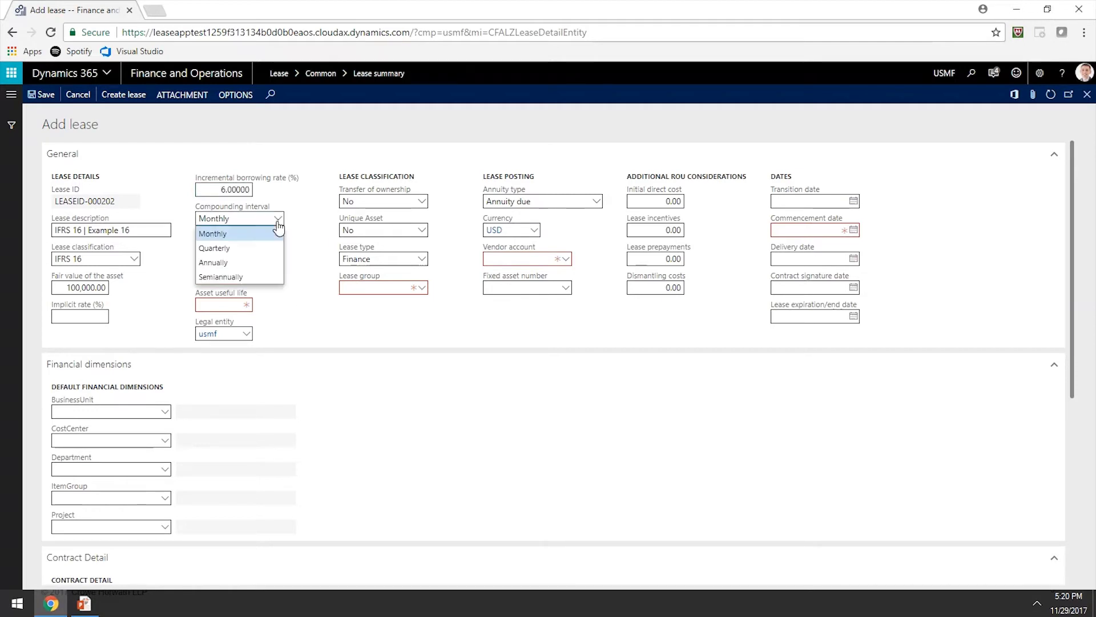
{"action": "left_click", "coordinate": [237, 263]}
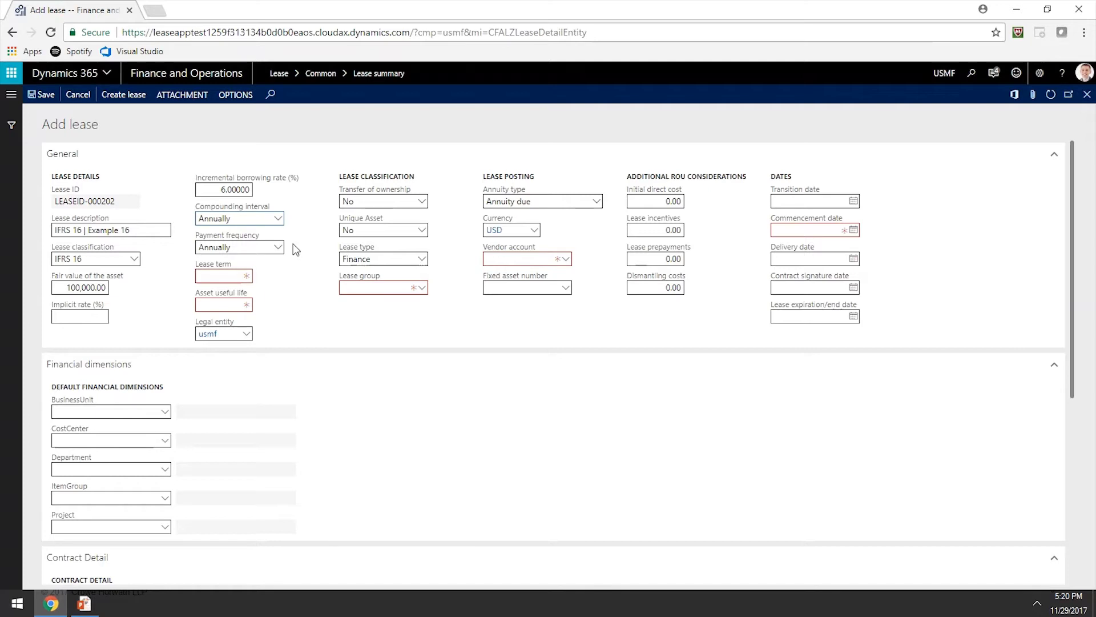
Step: Set both the lease term and the asset useful life to 10
{"action": "left_click", "coordinate": [244, 276]}
{"action": "type", "text": "10"}
{"action": "key", "text": "Tab"}
{"action": "type", "text": "10"}
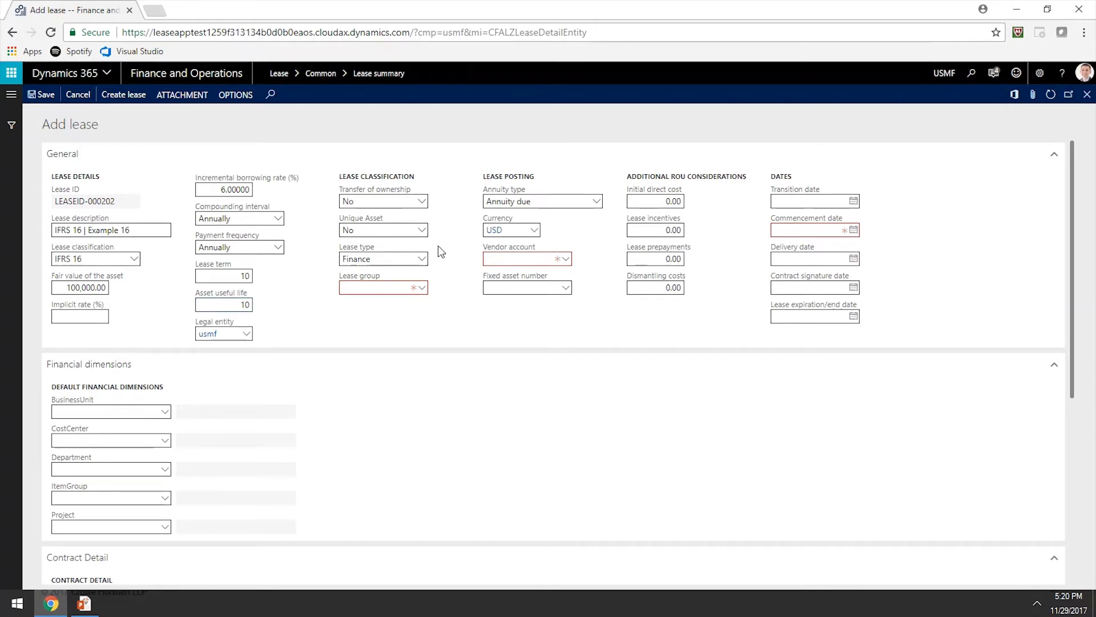
Step: Assign the lease to the BUIL (Building) lease group and set its annuity type to Ordinary annuity
{"action": "left_click", "coordinate": [420, 289]}
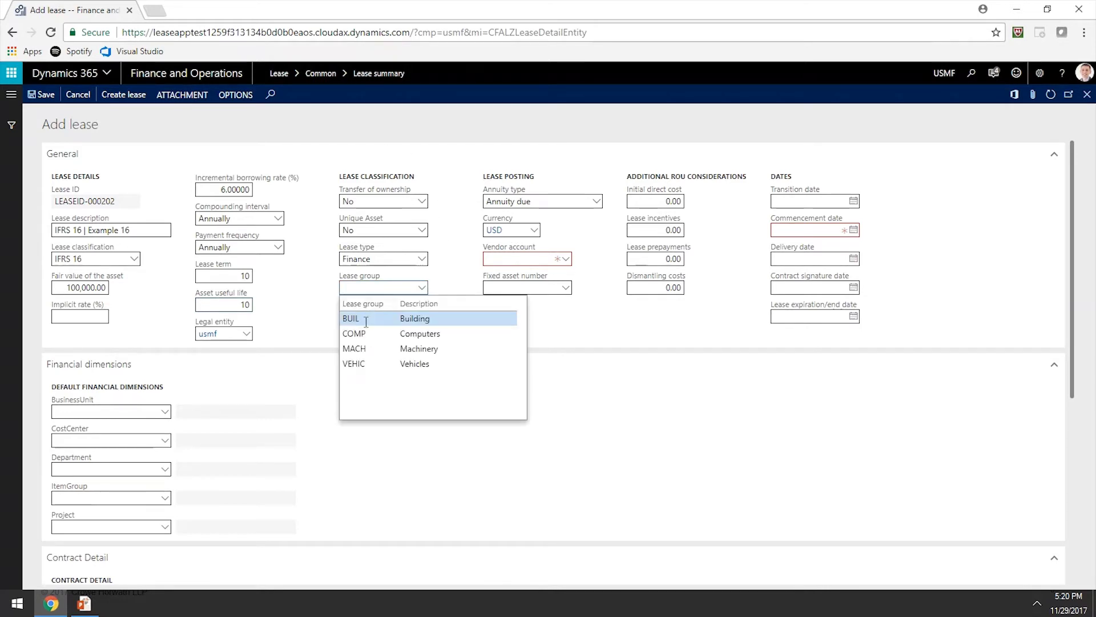
{"action": "left_click", "coordinate": [396, 321]}
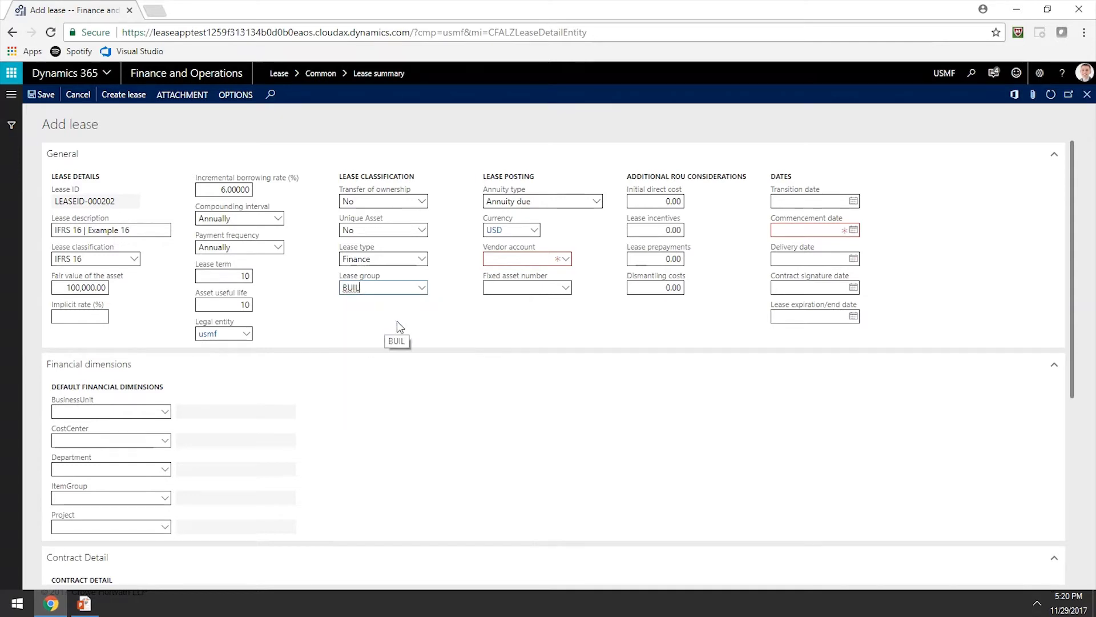
{"action": "mouse_move", "coordinate": [597, 223]}
{"action": "left_click", "coordinate": [596, 201]}
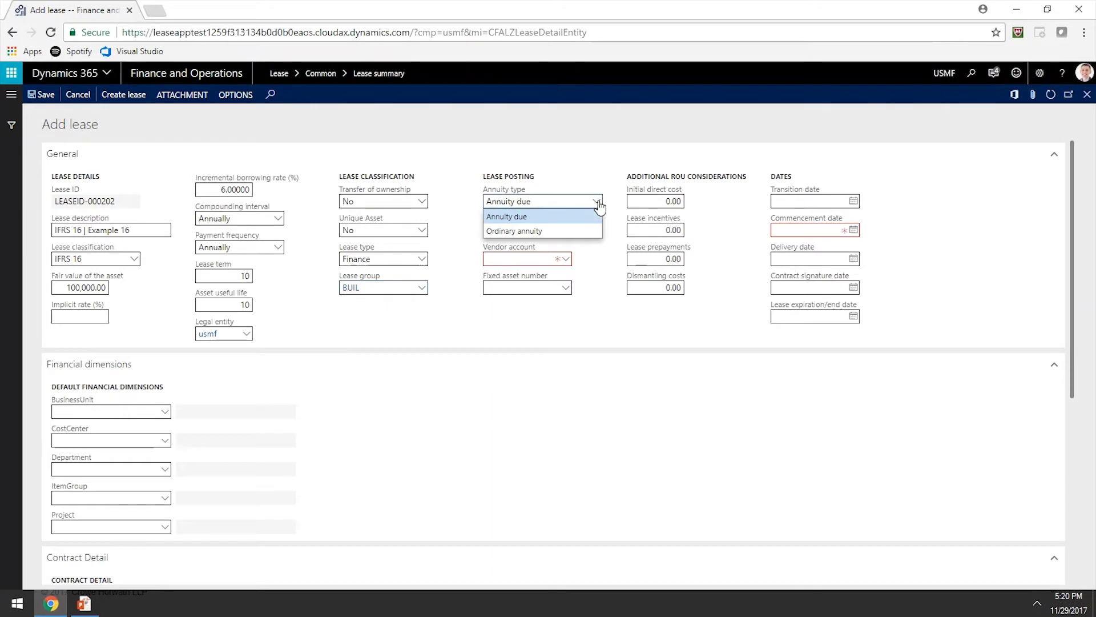
{"action": "left_click", "coordinate": [580, 231]}
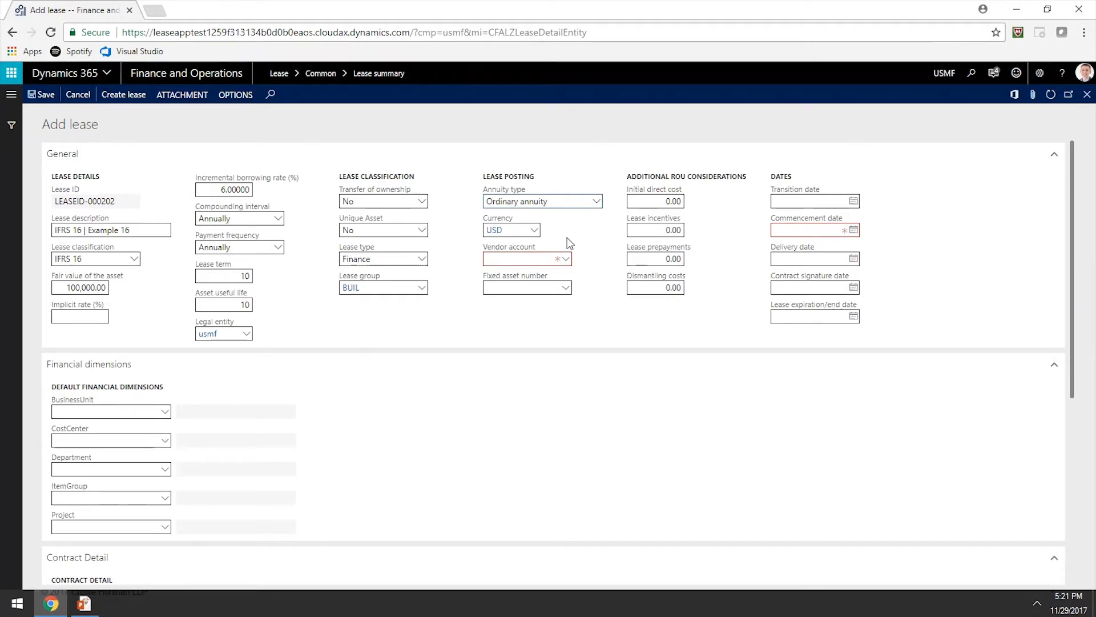
Step: Choose the lease's vendor account and set the commencement date to 1/1/2017
{"action": "left_click", "coordinate": [567, 261]}
{"action": "left_click", "coordinate": [577, 291]}
{"action": "left_click", "coordinate": [782, 229]}
{"action": "type", "text": "1/1/2007"}
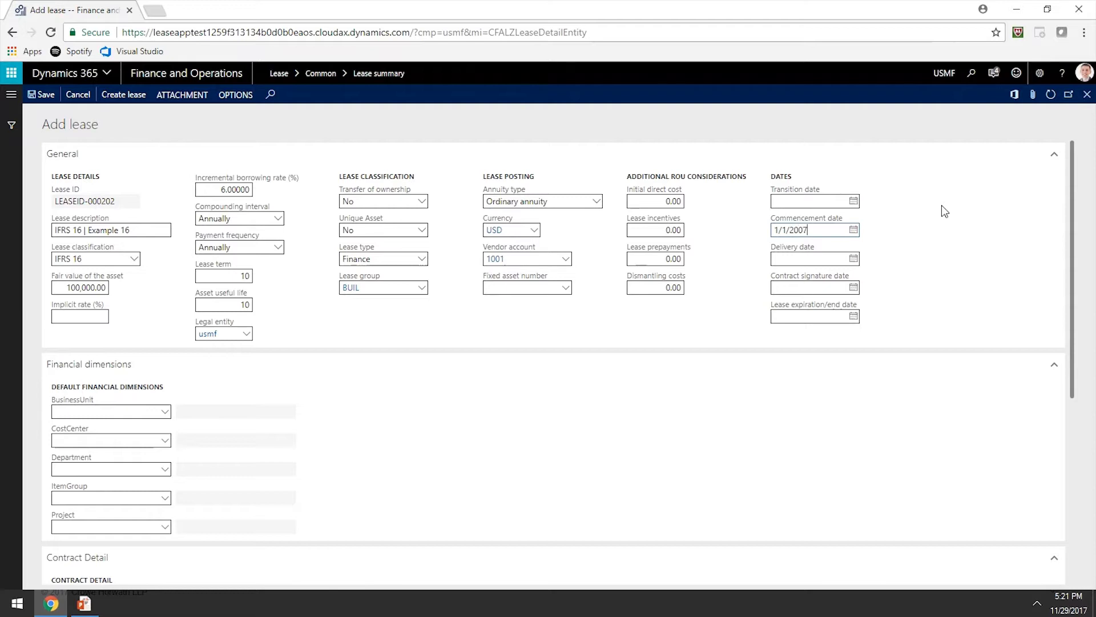
{"action": "key", "text": "BackSpace"}
{"action": "key", "text": "BackSpace"}
{"action": "type", "text": "17"}
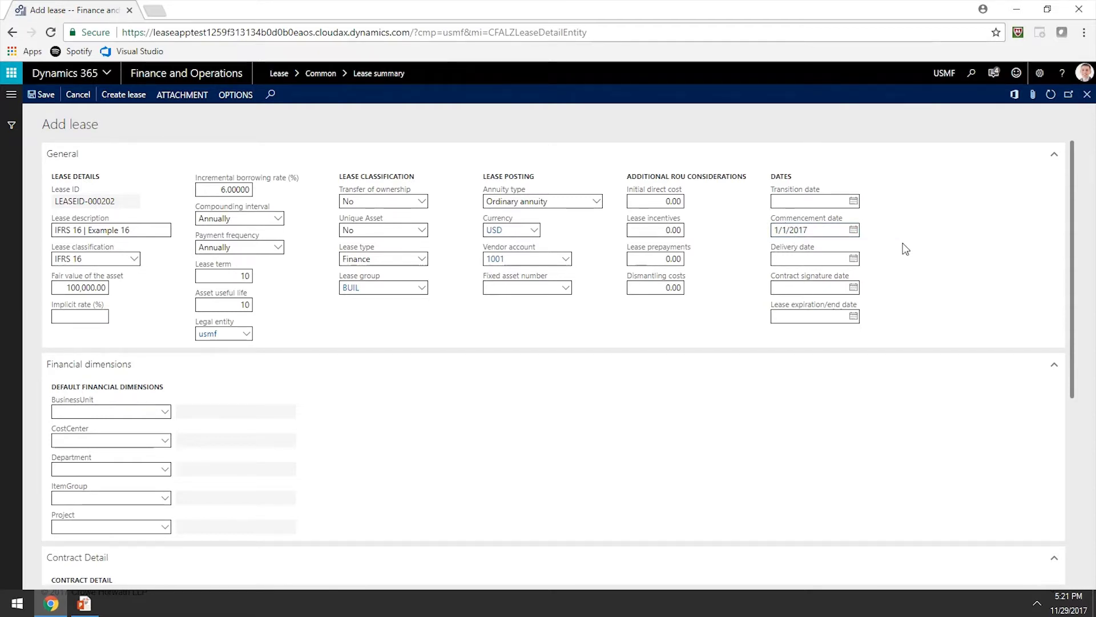
Step: Add a payment schedule line running from 1/1/2017 to 12/31/2026 with a payment amount of 100,000
{"action": "scroll", "coordinate": [903, 245], "scroll_direction": "down", "scroll_amount": 5}
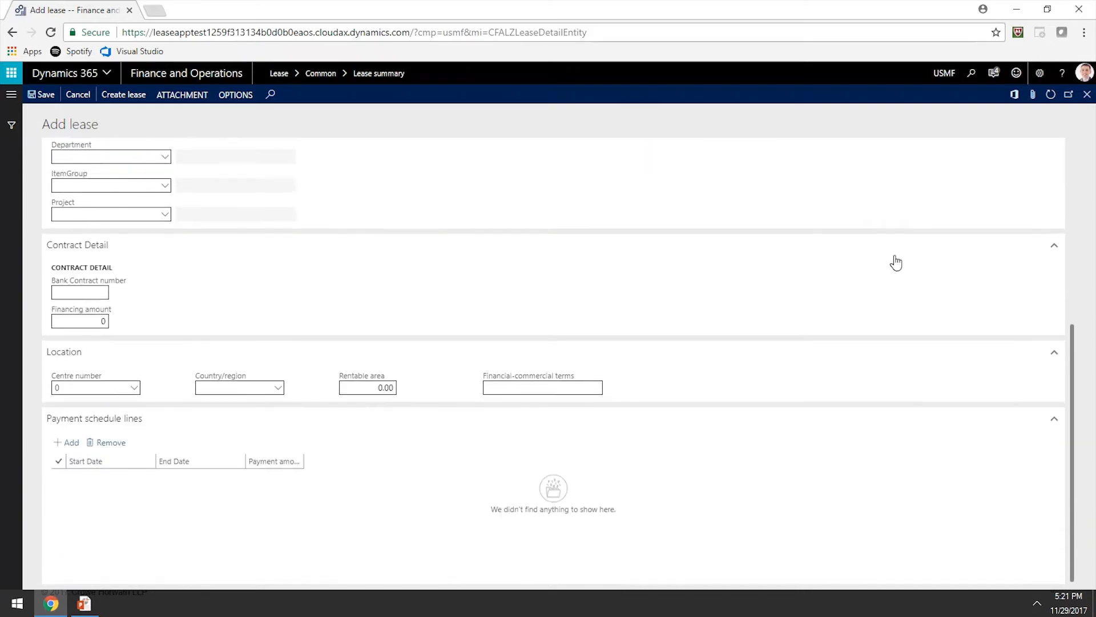
{"action": "left_click", "coordinate": [68, 442]}
{"action": "type", "text": "1/1/2017"}
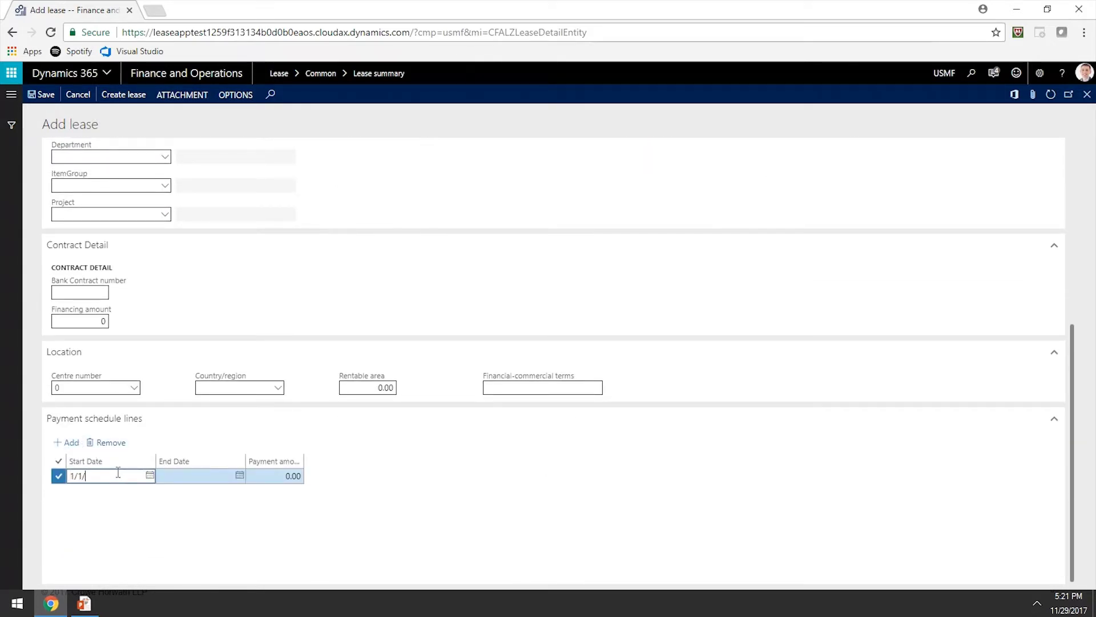
{"action": "key", "text": "Tab"}
{"action": "type", "text": "12/31/2026"}
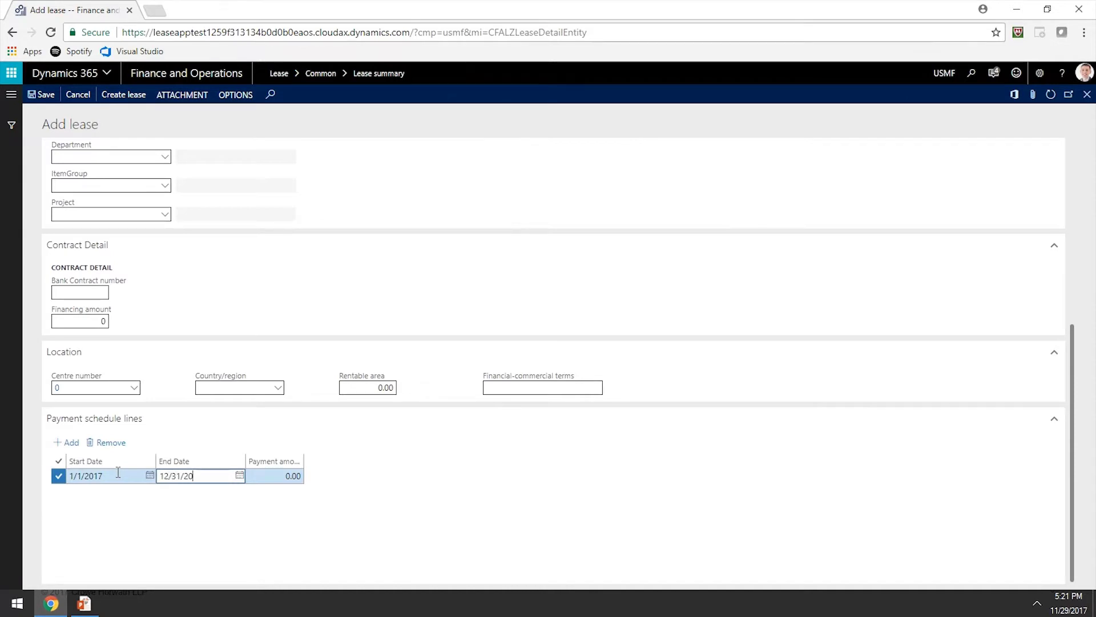
{"action": "left_click", "coordinate": [267, 475]}
{"action": "type", "text": "1000"}
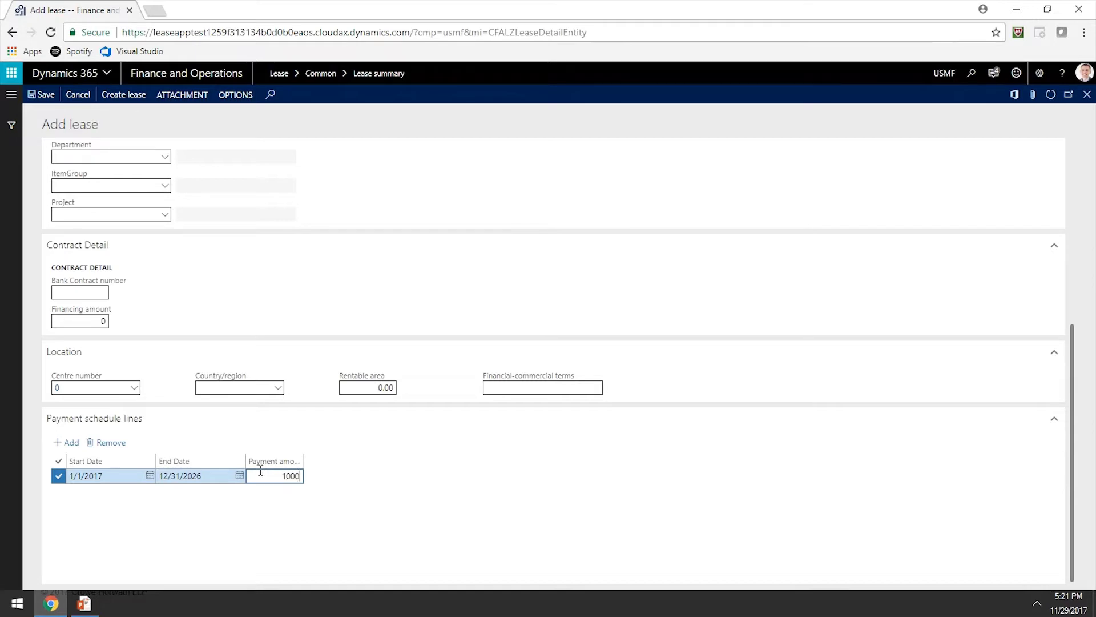
{"action": "key", "text": "BackSpace"}
{"action": "type", "text": "0000"}
{"action": "left_click", "coordinate": [467, 522]}
Step: Check the entered lease data, create the lease, and look over its details page
{"action": "scroll", "coordinate": [469, 517], "scroll_direction": "up", "scroll_amount": 5}
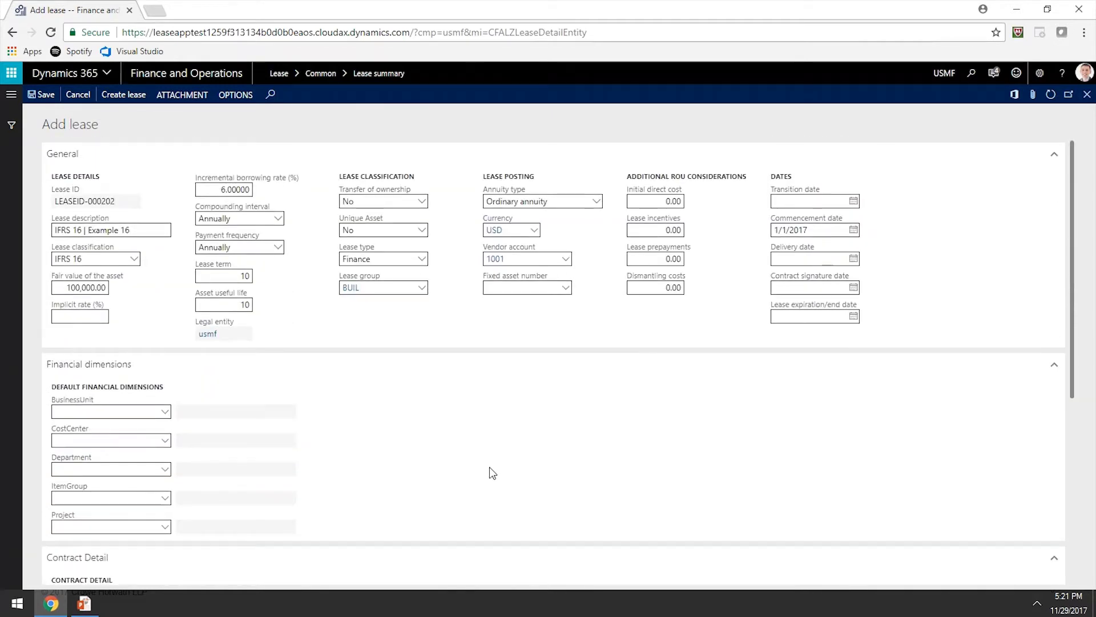
{"action": "scroll", "coordinate": [38, 115], "scroll_direction": "down", "scroll_amount": 5}
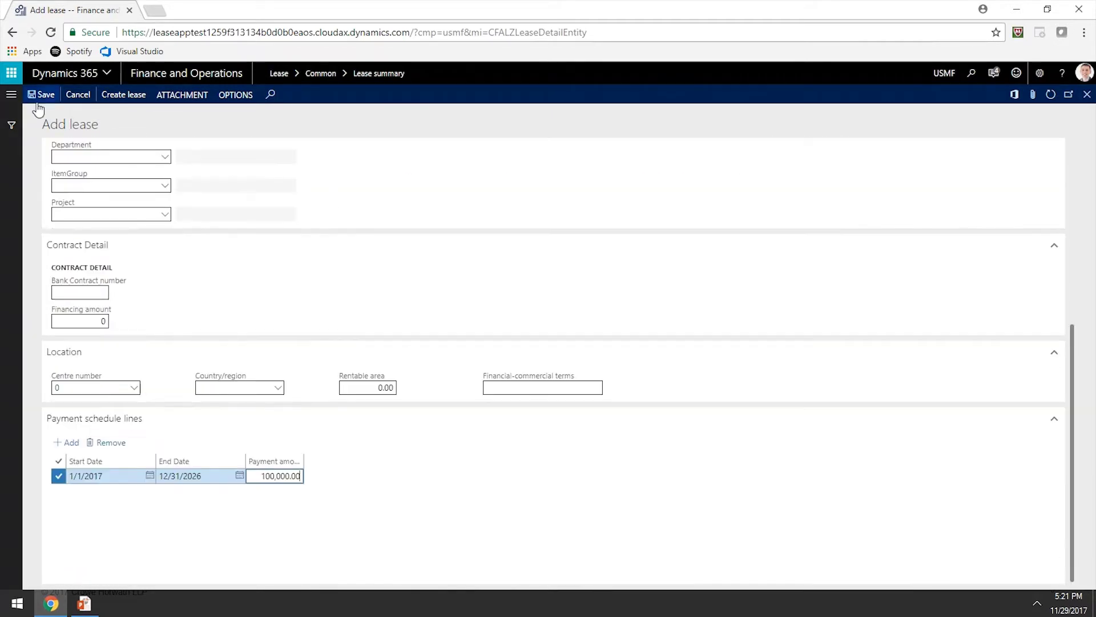
{"action": "left_click", "coordinate": [126, 97]}
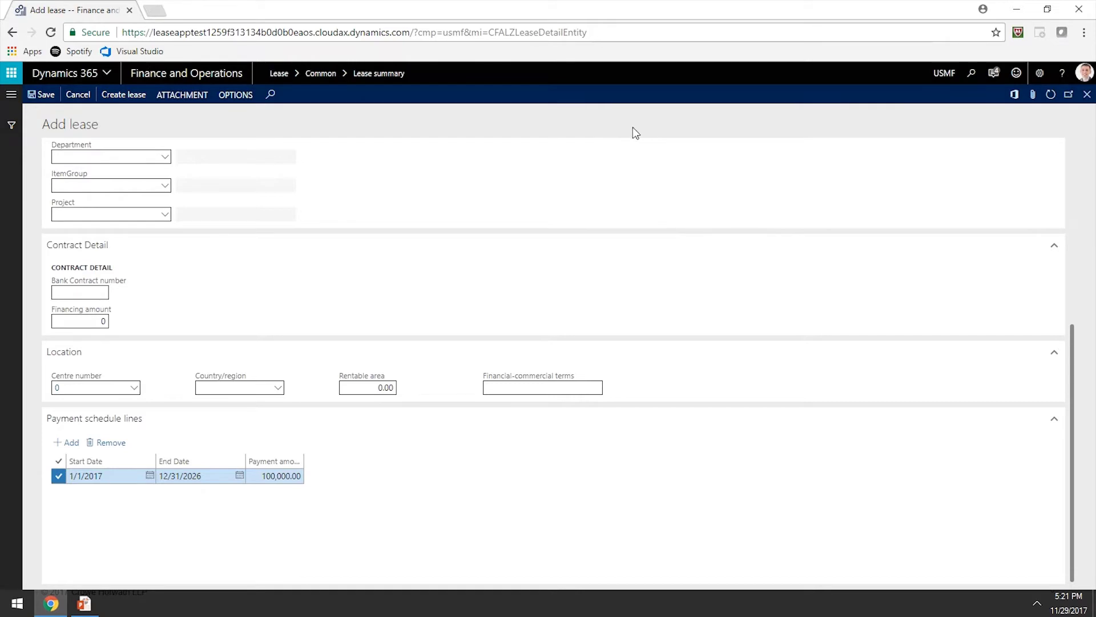
{"action": "scroll", "coordinate": [634, 282], "scroll_direction": "down", "scroll_amount": 3}
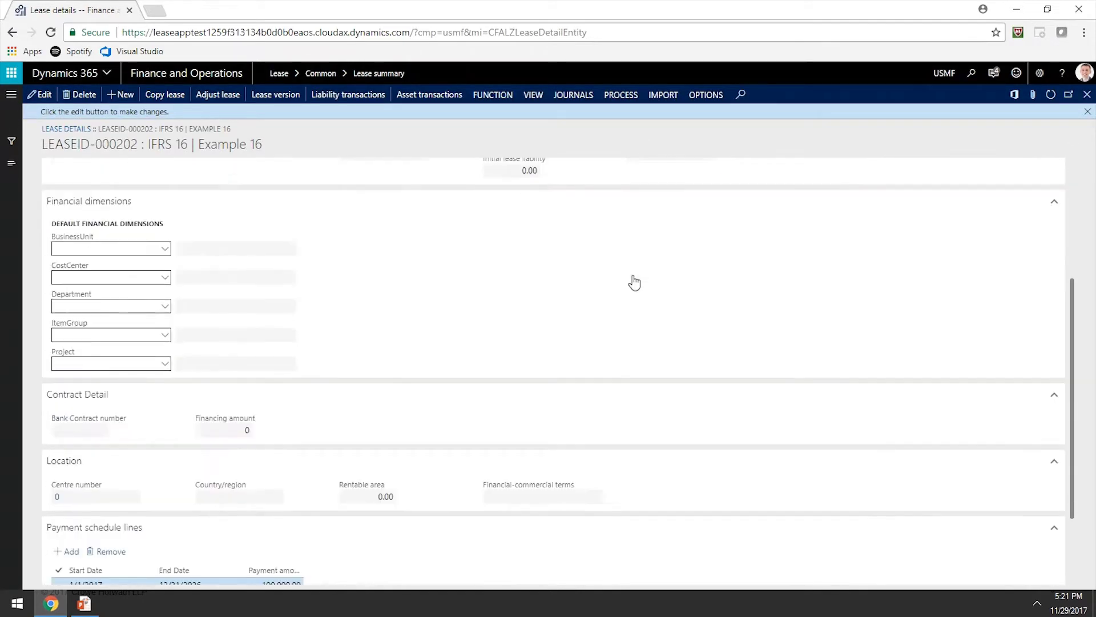
{"action": "scroll", "coordinate": [633, 283], "scroll_direction": "down", "scroll_amount": 1}
{"action": "scroll", "coordinate": [637, 280], "scroll_direction": "up", "scroll_amount": 4}
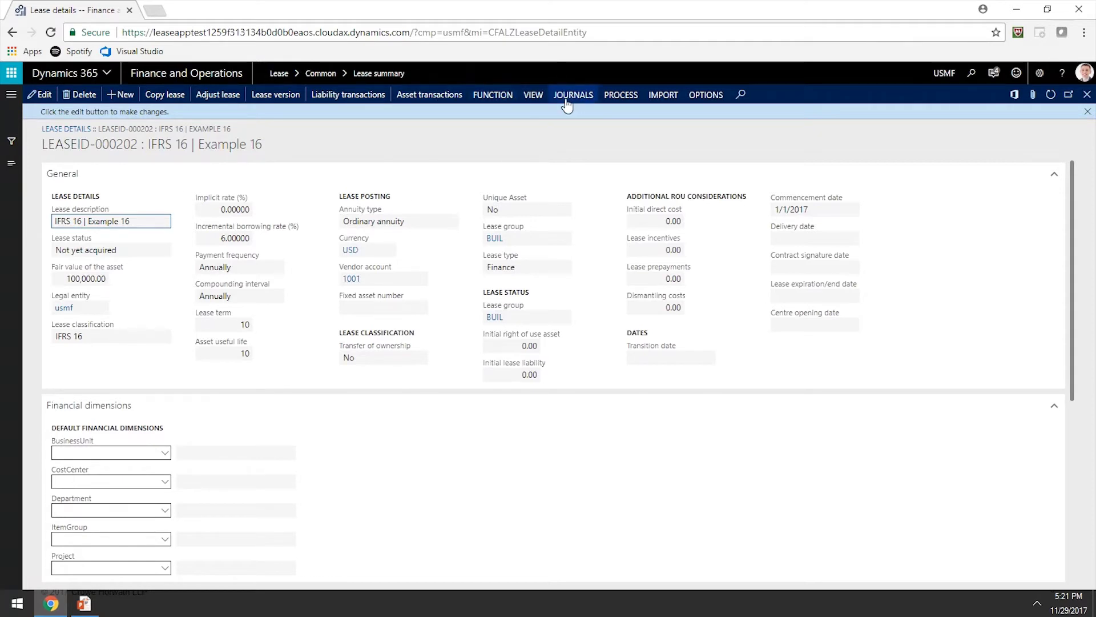
Step: Create the payment schedule for the Example 16 lease and open it for viewing
{"action": "left_click", "coordinate": [492, 94]}
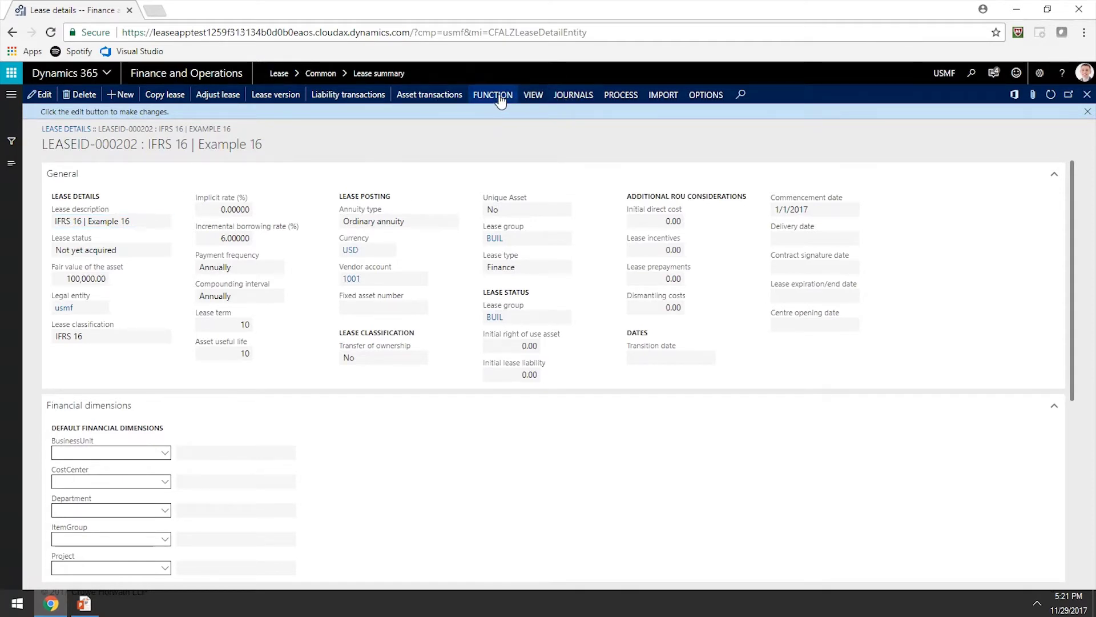
{"action": "left_click", "coordinate": [58, 129]}
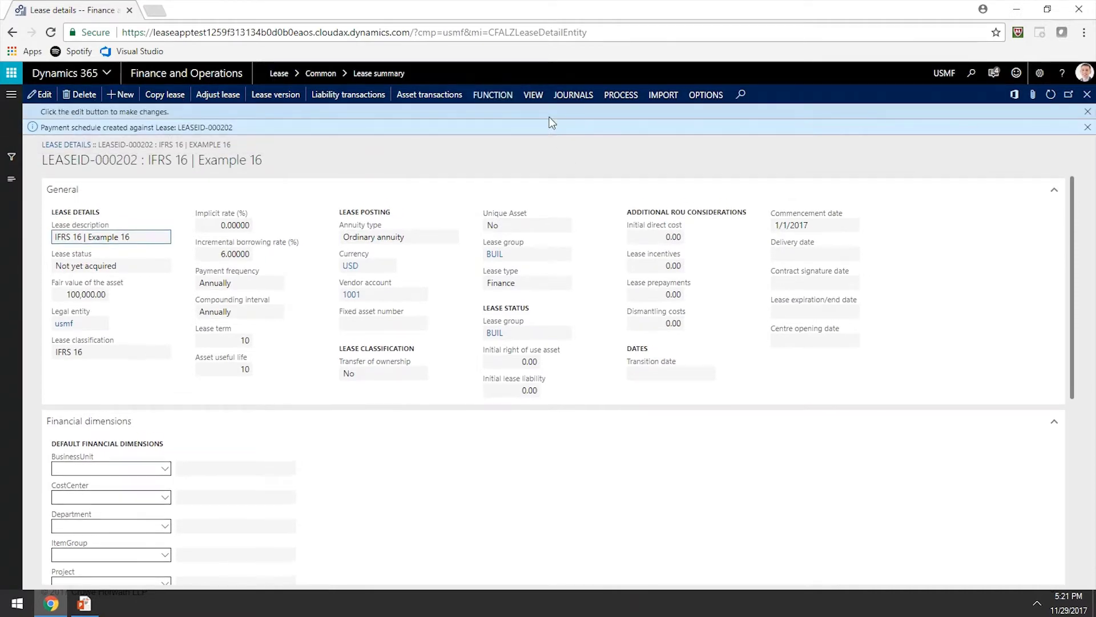
{"action": "left_click", "coordinate": [533, 95]}
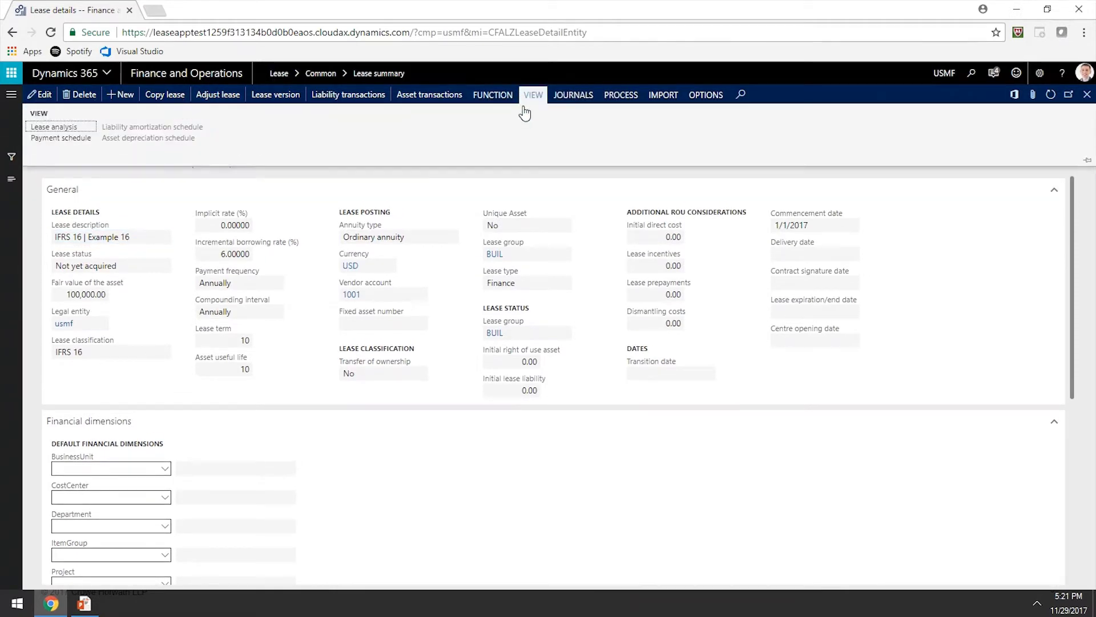
{"action": "left_click", "coordinate": [75, 128]}
{"action": "key", "text": "Escape"}
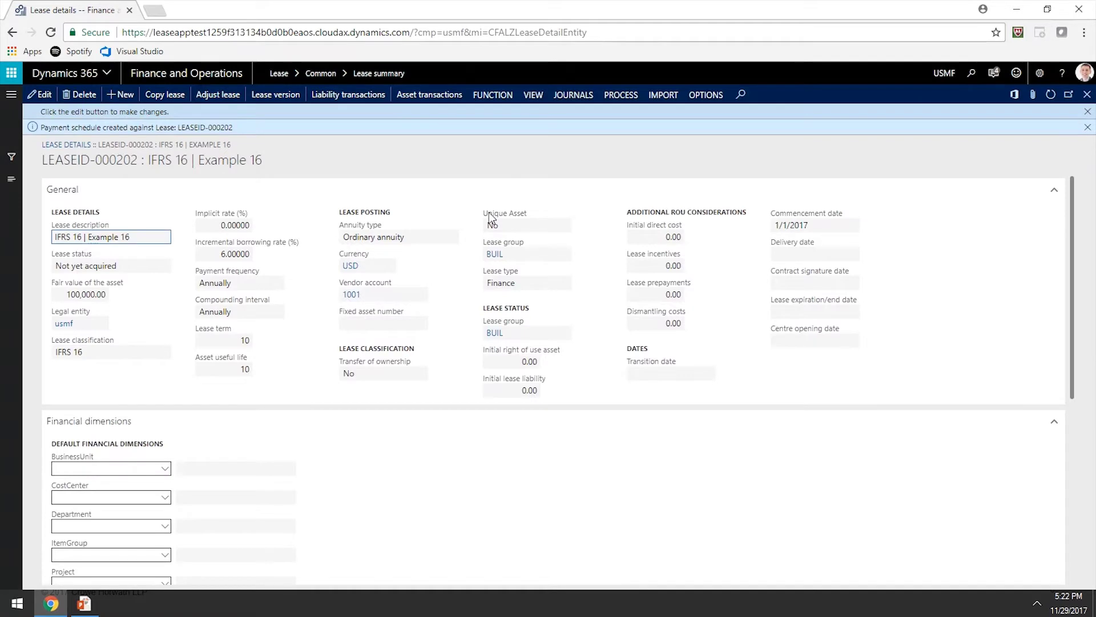
{"action": "left_click", "coordinate": [524, 93]}
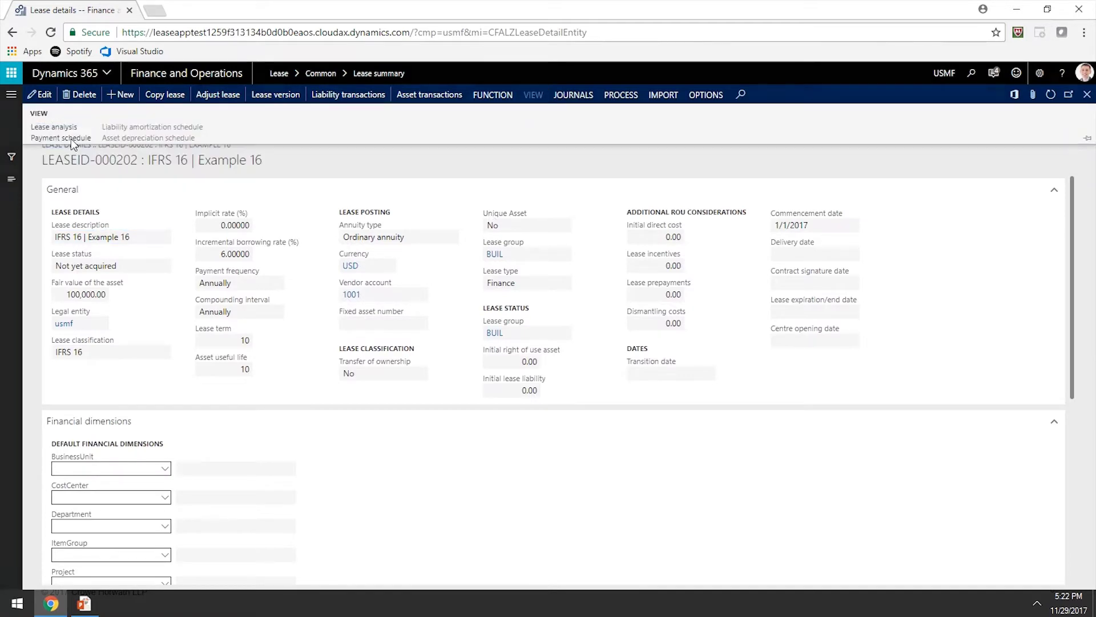
{"action": "left_click", "coordinate": [73, 140]}
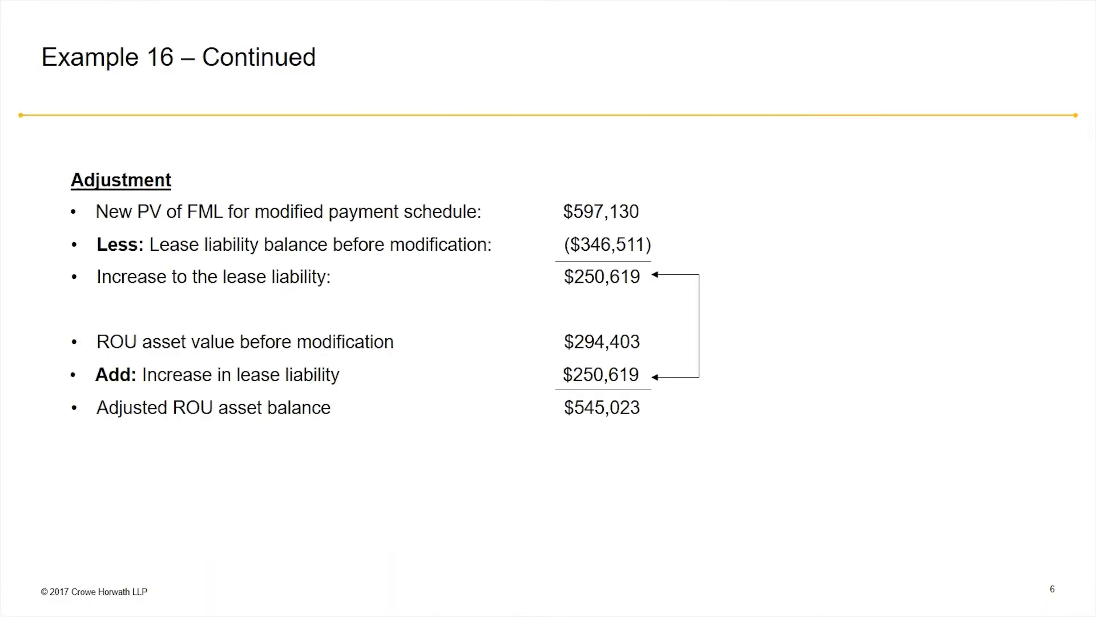
Step: Compare the payment schedule with the Example 16 slides in the PowerPoint presentation, and confirm the lease's payment schedule
{"action": "key", "text": "Left"}
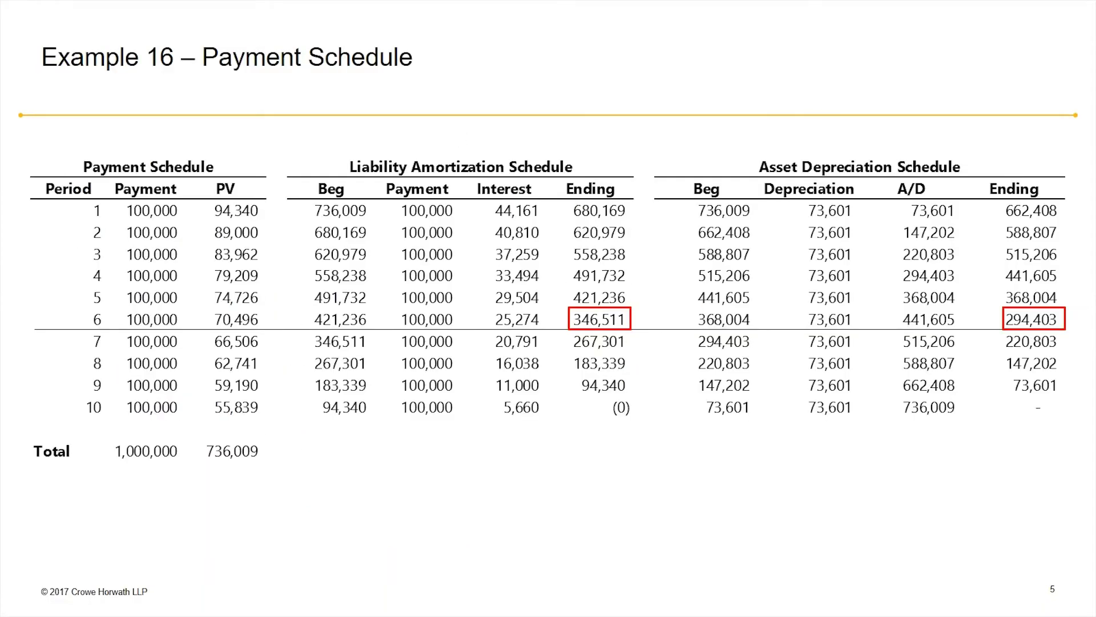
{"action": "key", "text": "Left"}
{"action": "key", "text": "Left"}
{"action": "key", "text": "Right"}
{"action": "key", "text": "Left"}
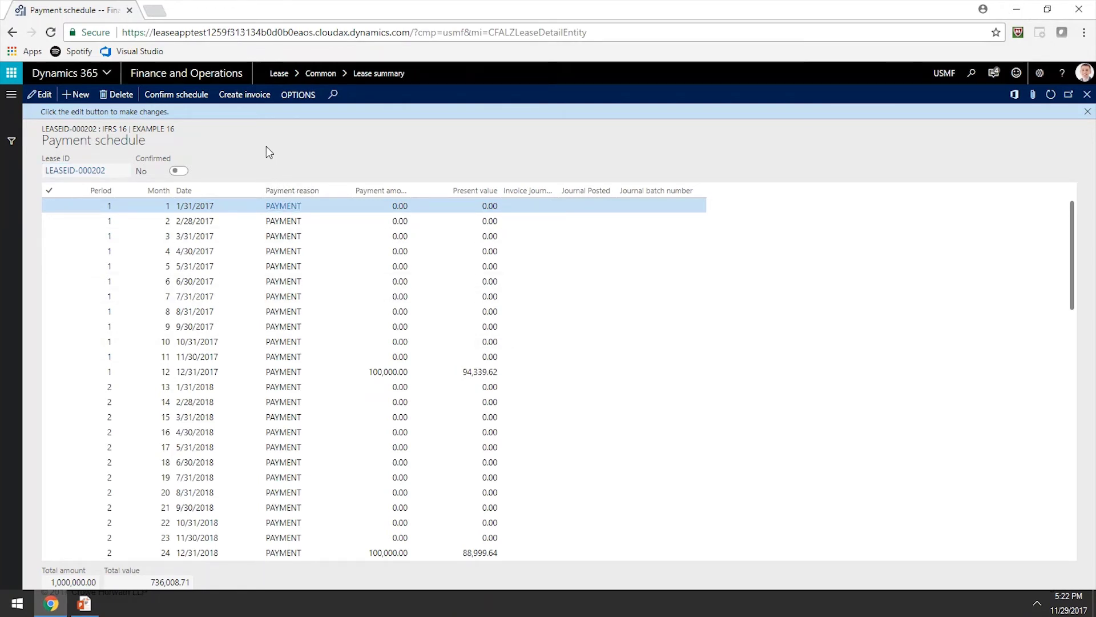
{"action": "left_click", "coordinate": [190, 96]}
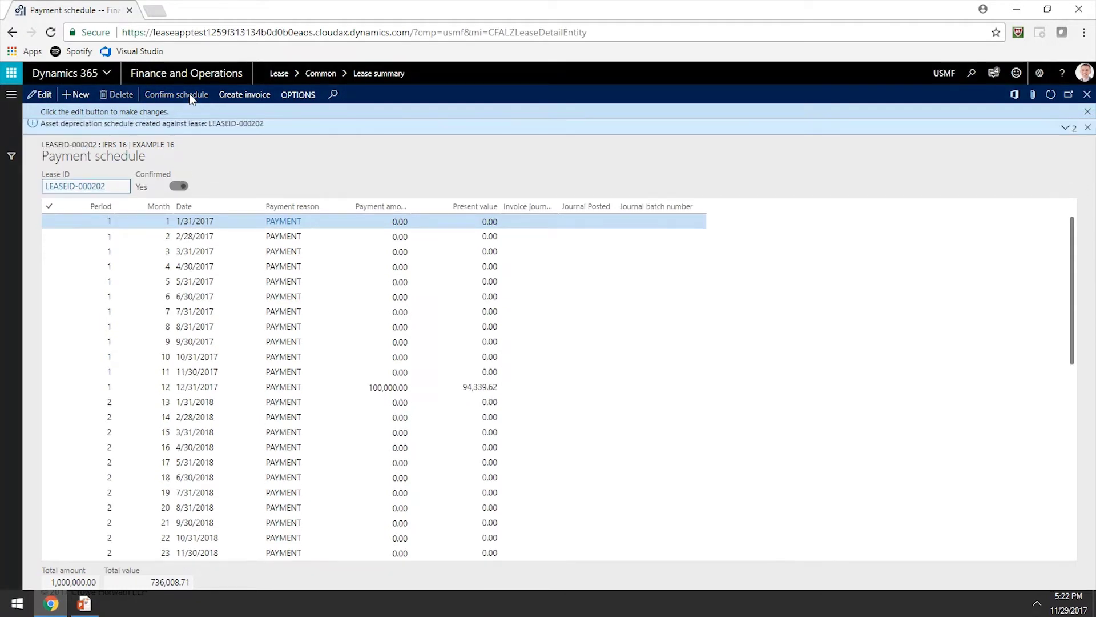
Step: Read the schedule creation messages, leave the payment schedule, and view the Example 16 lease's liability amortization schedule
{"action": "left_click", "coordinate": [1068, 129]}
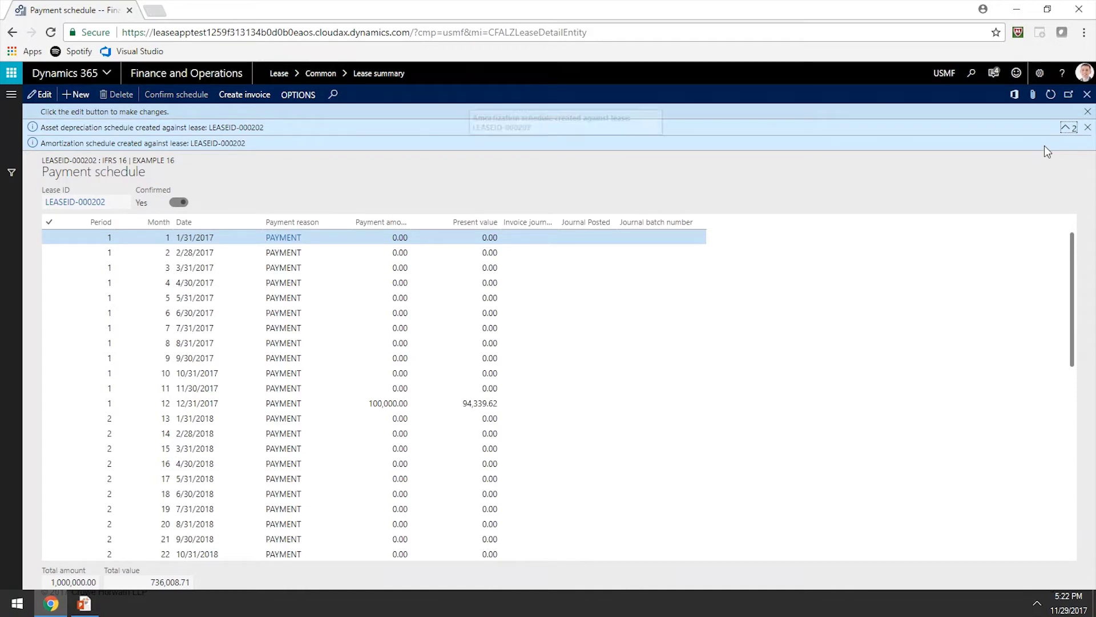
{"action": "left_click", "coordinate": [242, 167]}
{"action": "key", "text": "Escape"}
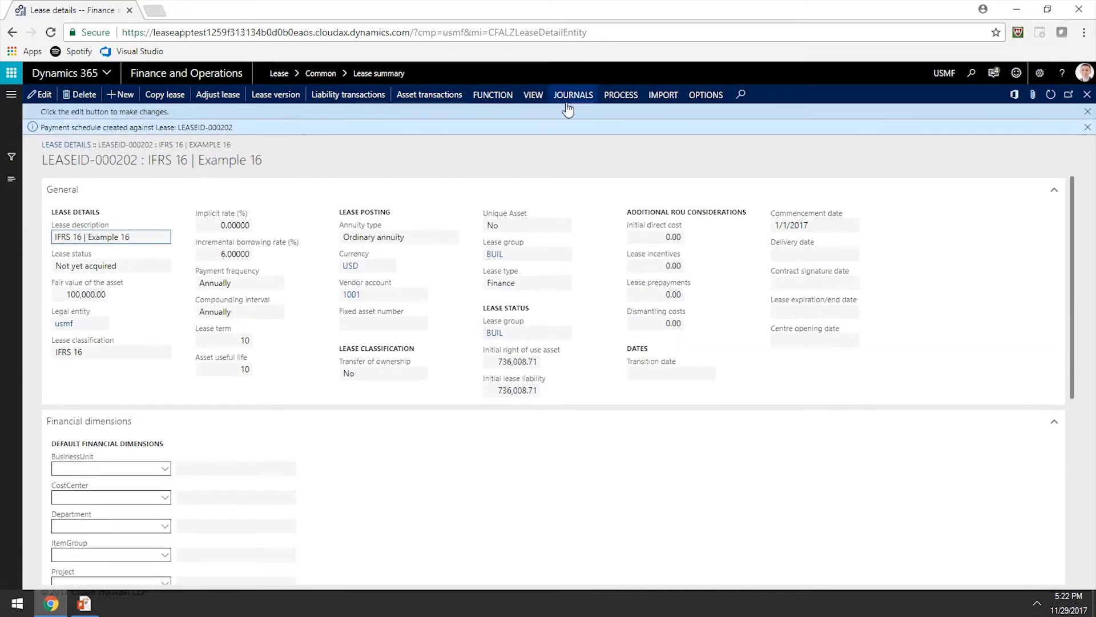
{"action": "left_click", "coordinate": [535, 99]}
{"action": "left_click", "coordinate": [140, 127]}
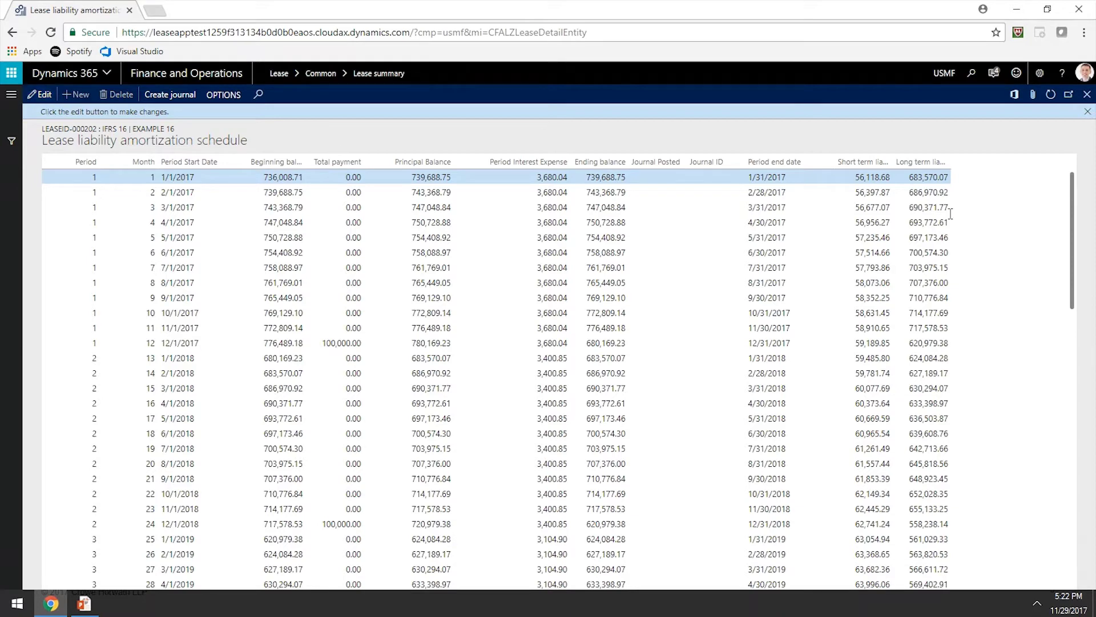
{"action": "key", "text": "Escape"}
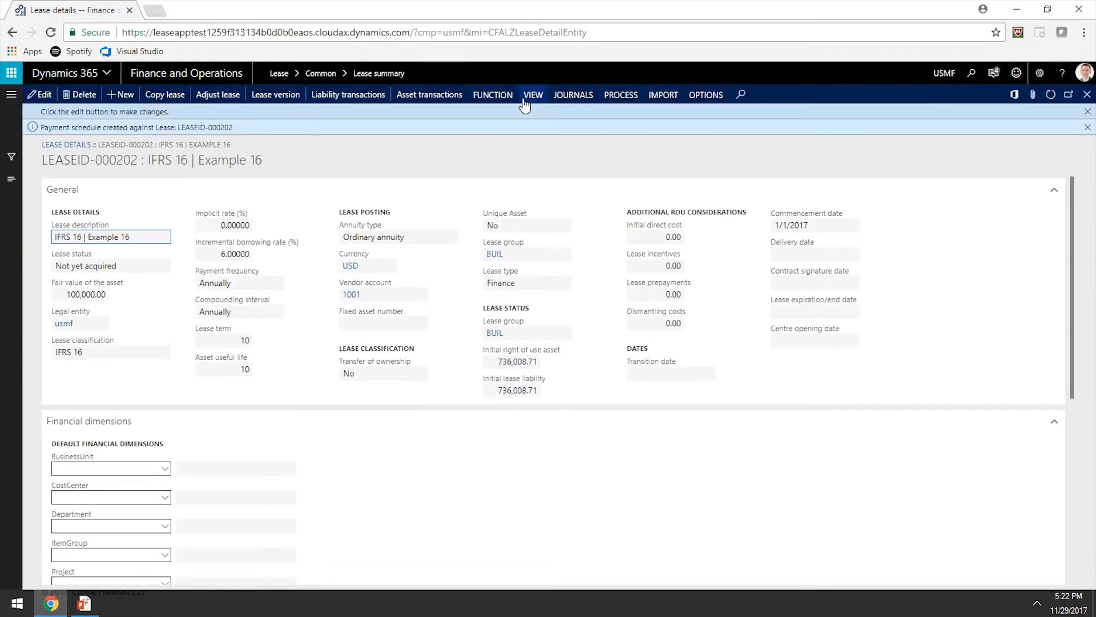
Step: View the asset depreciation schedule of the Example 16 lease, and return to the lease details
{"action": "left_click", "coordinate": [533, 94]}
{"action": "left_click", "coordinate": [149, 138]}
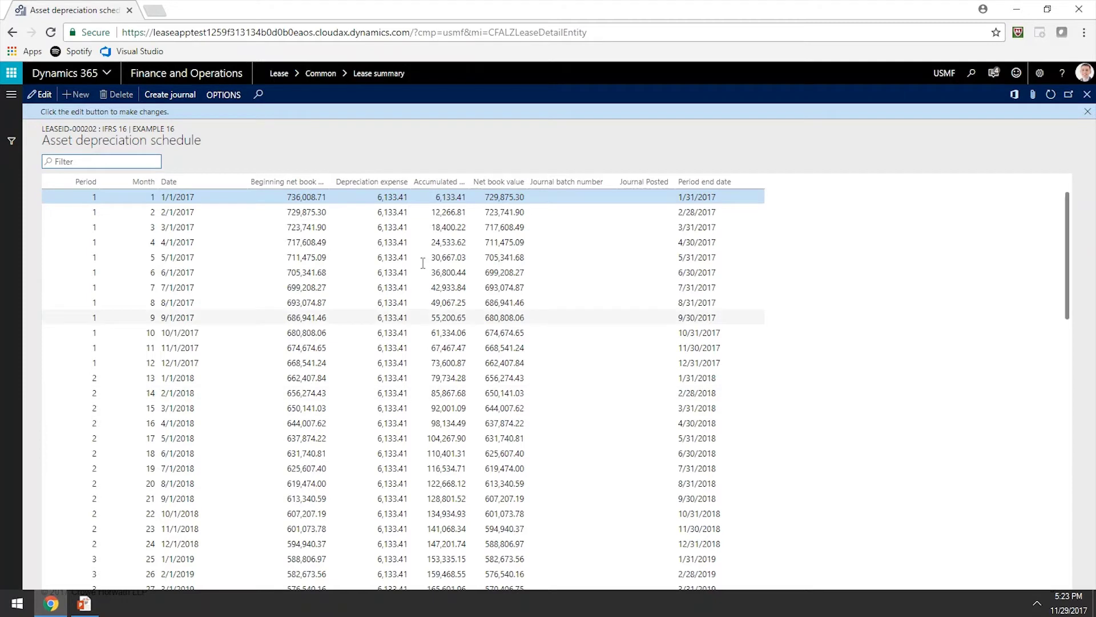
{"action": "key", "text": "Escape"}
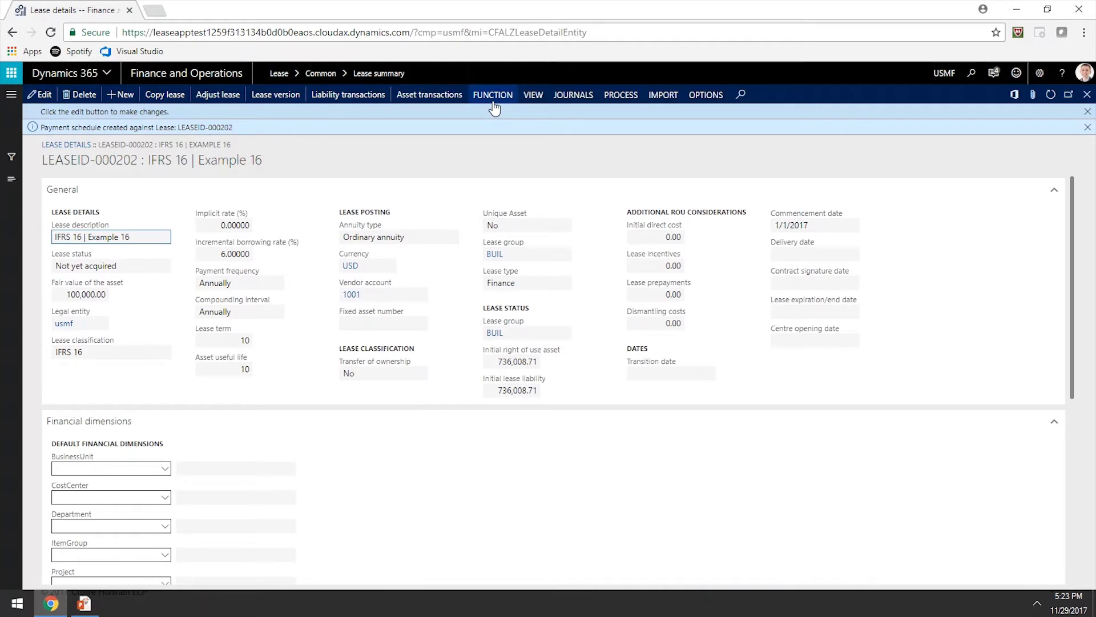
Step: Return to the refreshed lease list and create the initial recognition journal for the IFRS 16 | Example 16 lease
{"action": "left_click", "coordinate": [1087, 95]}
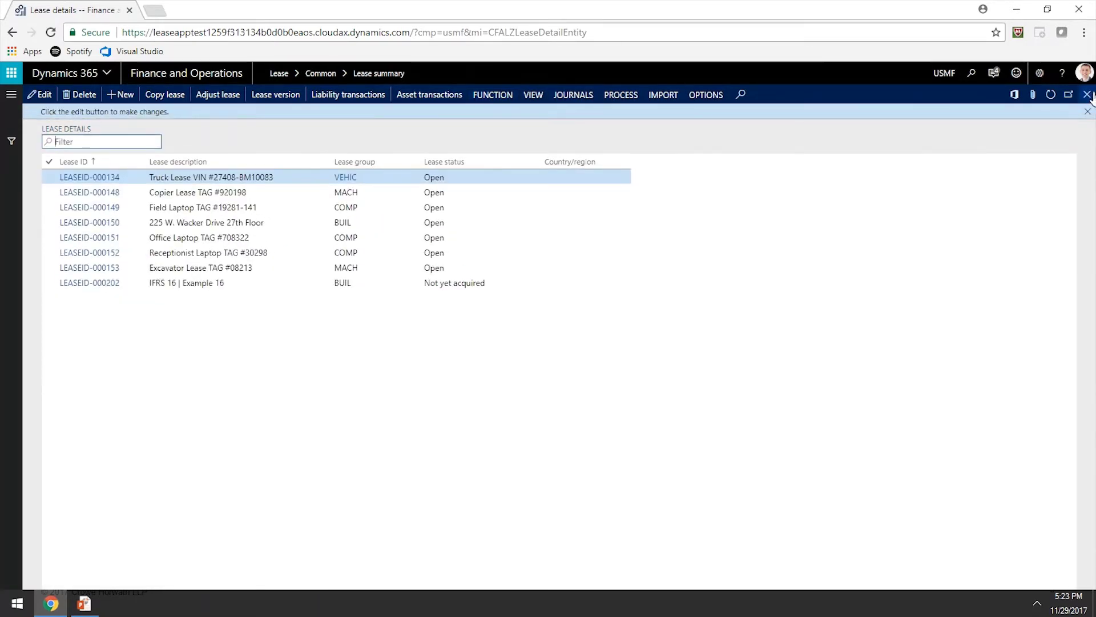
{"action": "left_click", "coordinate": [1051, 94]}
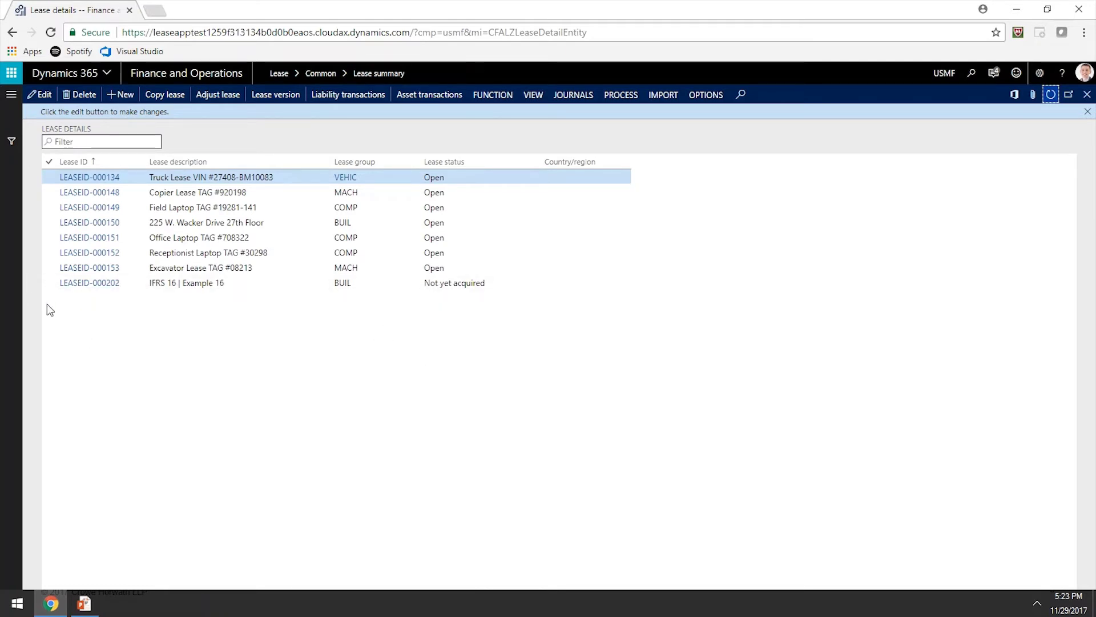
{"action": "left_click", "coordinate": [48, 285]}
{"action": "left_click", "coordinate": [493, 96]}
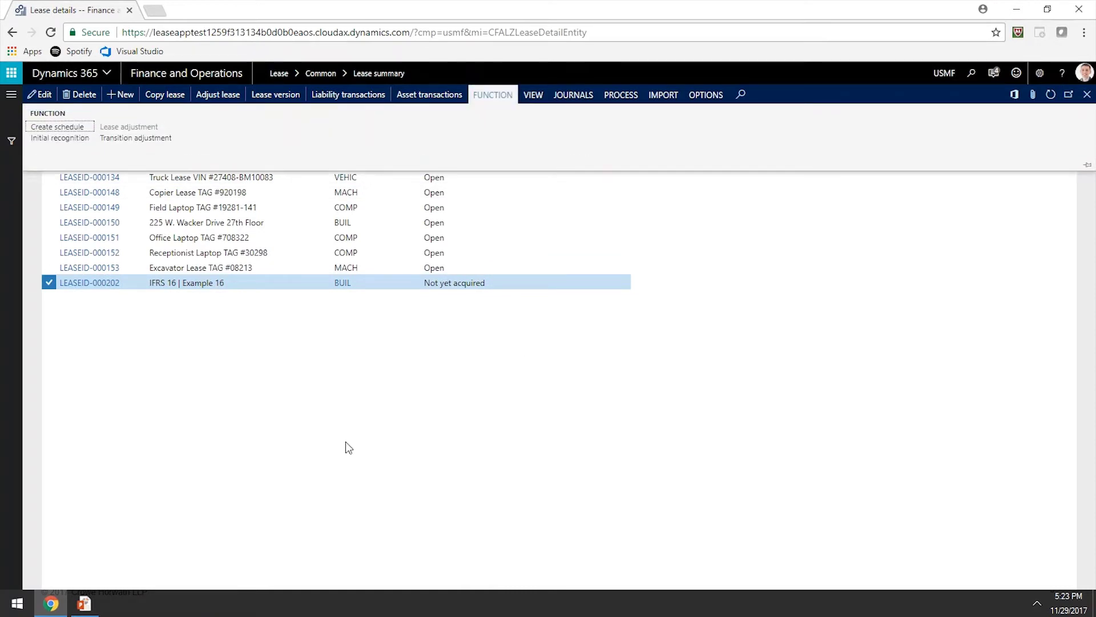
{"action": "left_click", "coordinate": [62, 139]}
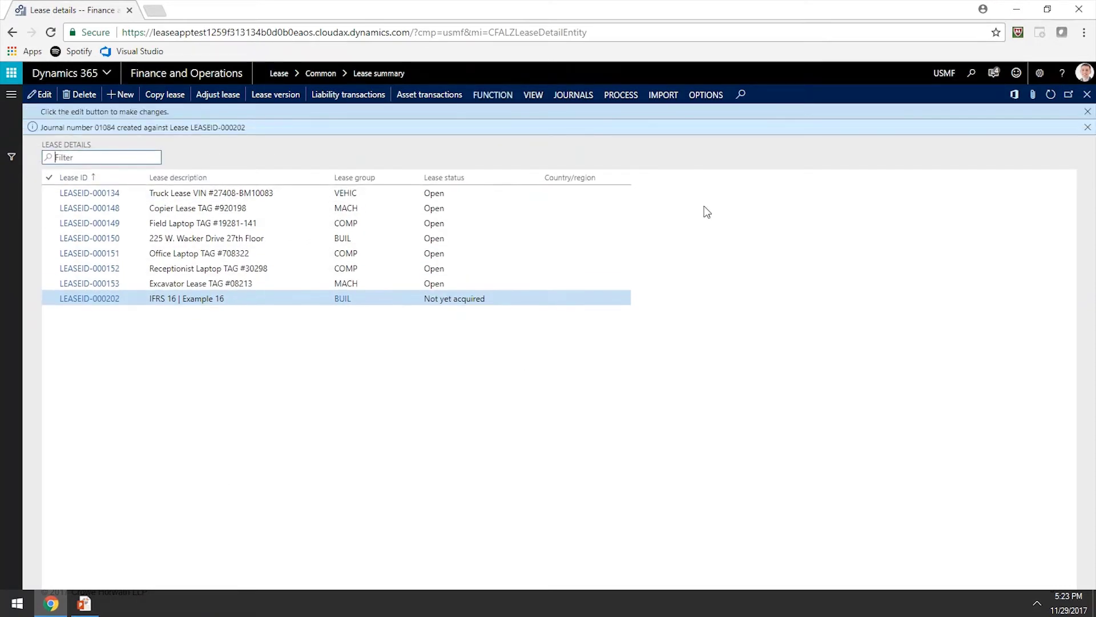
Step: Post the Example 16 lease's initial recognition general journal, and return to the refreshed lease list
{"action": "left_click", "coordinate": [574, 95]}
{"action": "left_click", "coordinate": [87, 128]}
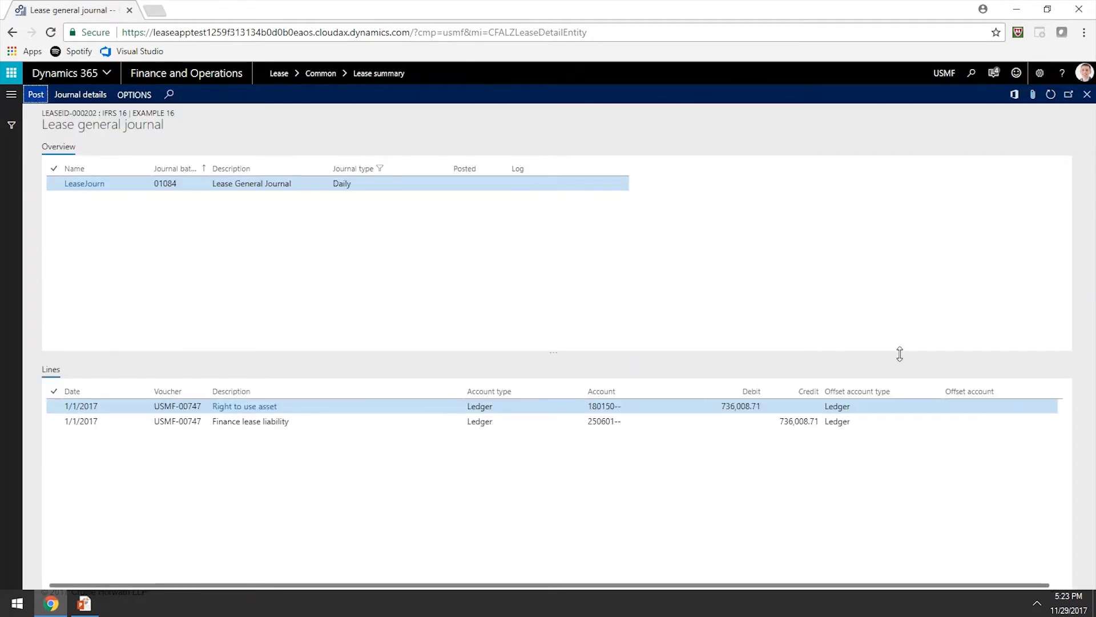
{"action": "left_click", "coordinate": [53, 183]}
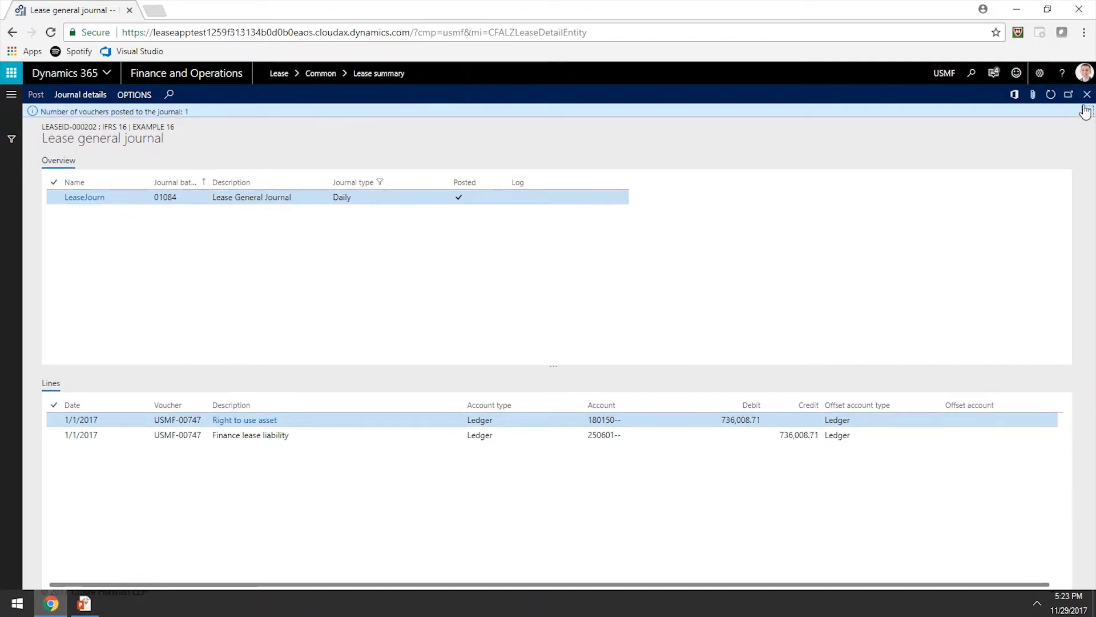
{"action": "left_click", "coordinate": [1086, 113]}
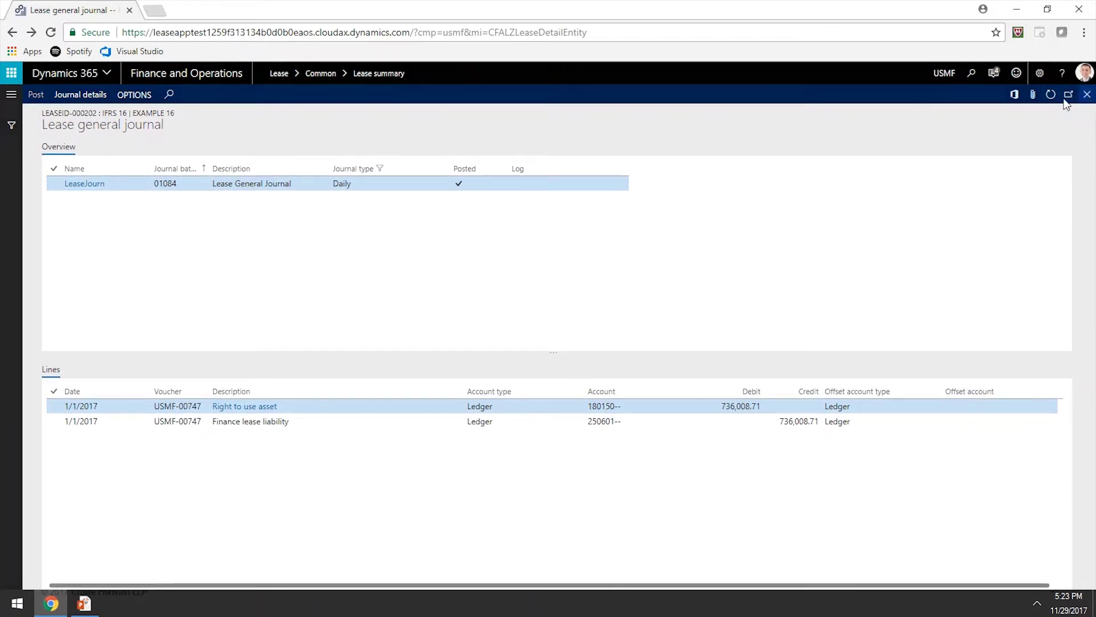
{"action": "left_click", "coordinate": [1087, 95]}
{"action": "left_click", "coordinate": [1048, 97]}
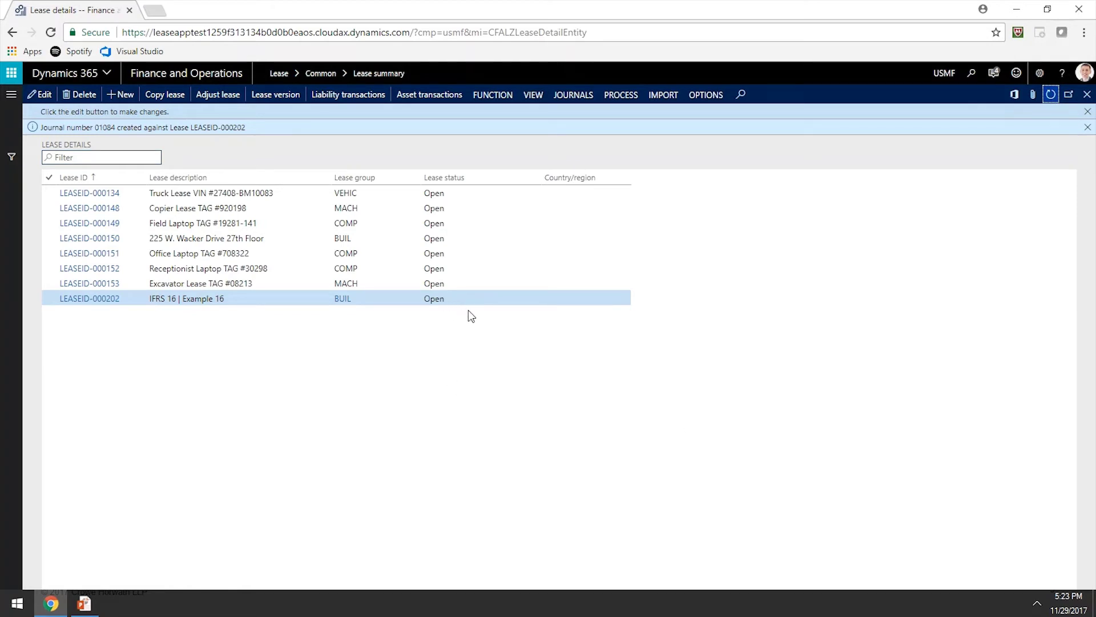
Step: Check the Example 16 lease's liability transactions and its right-of-use asset transactions
{"action": "left_click", "coordinate": [370, 93]}
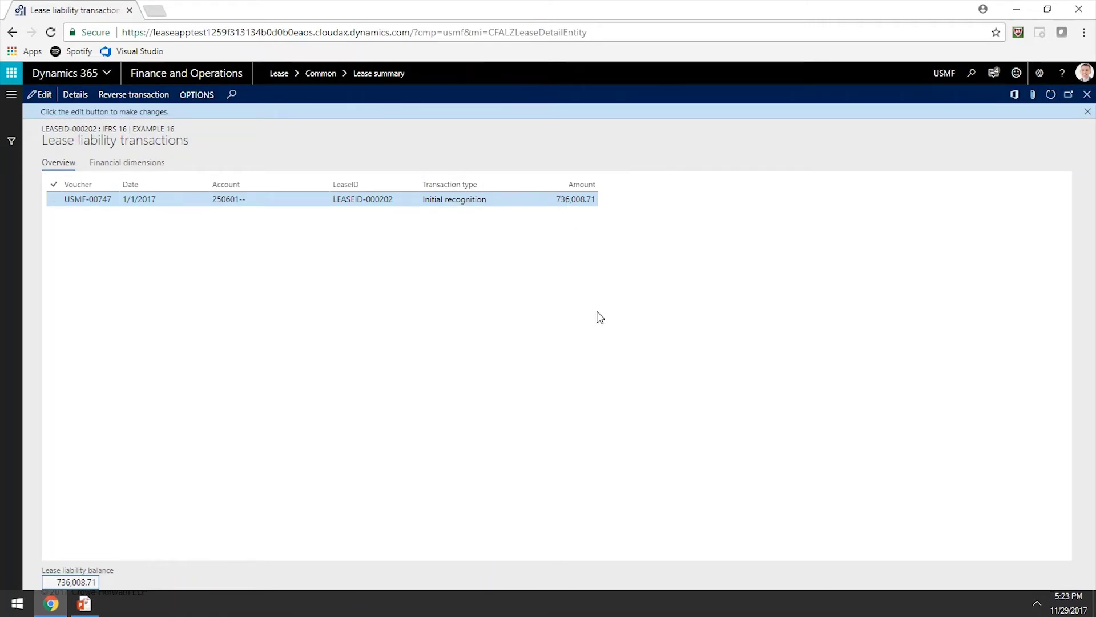
{"action": "key", "text": "Escape"}
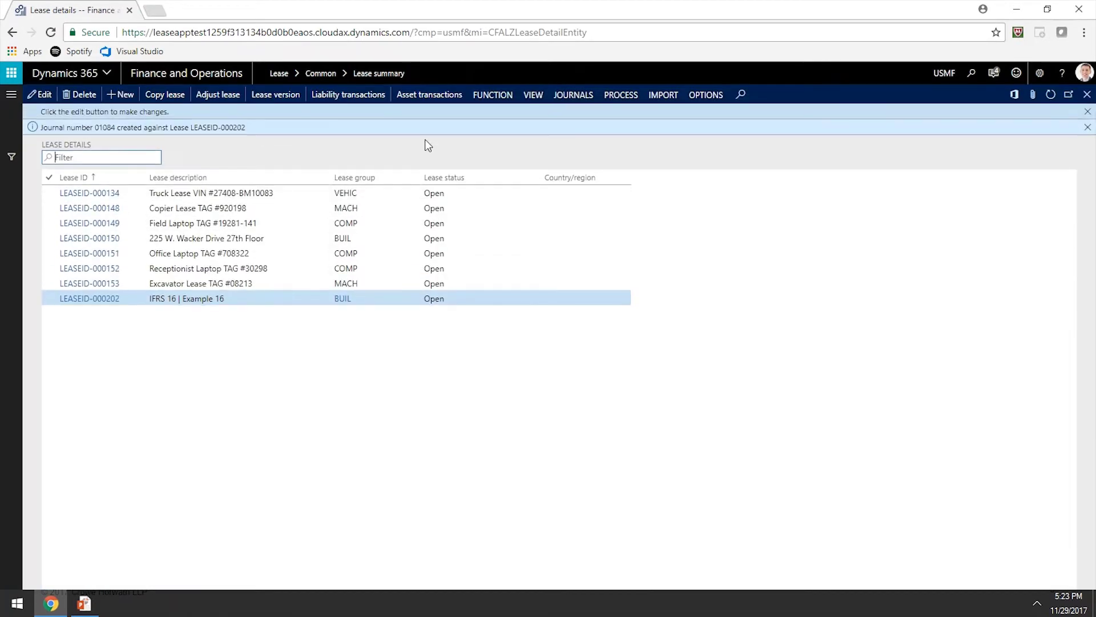
{"action": "left_click", "coordinate": [431, 104]}
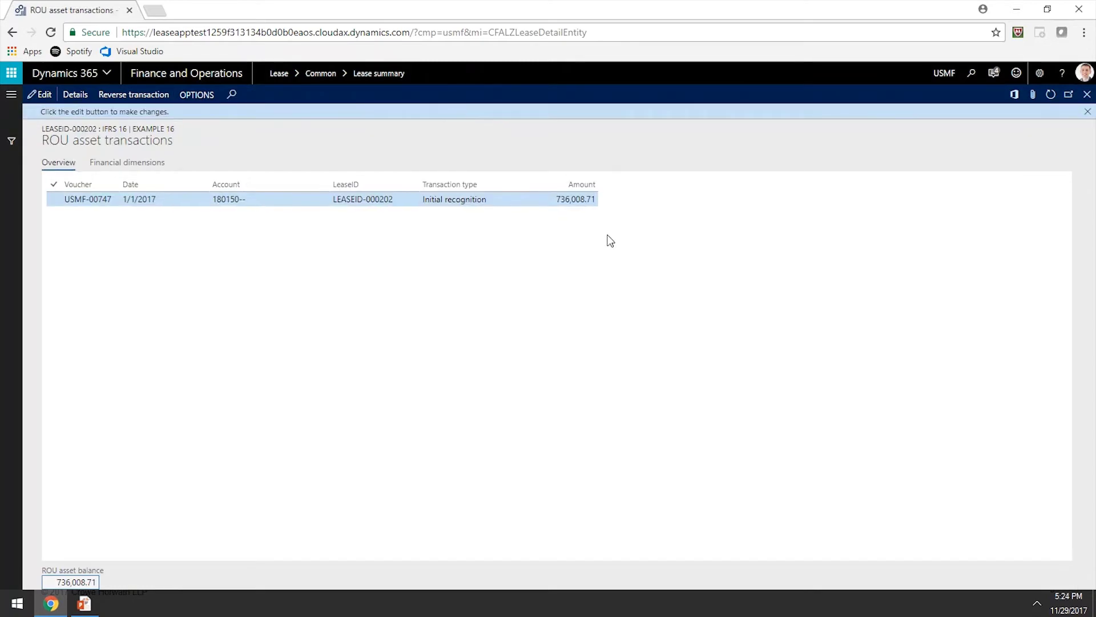
{"action": "key", "text": "Escape"}
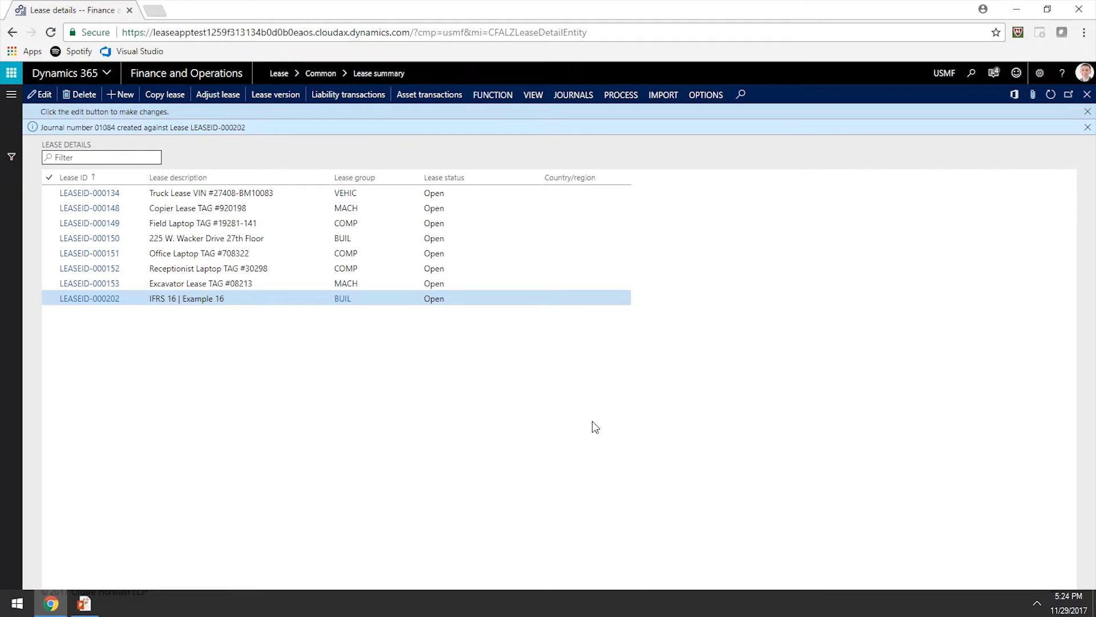
Step: Run a summarized lease journal batch on the payment schedule for the Example 16 lease, from 1/1/2017 to 12/31/2022, without automatic posting
{"action": "left_click", "coordinate": [11, 95]}
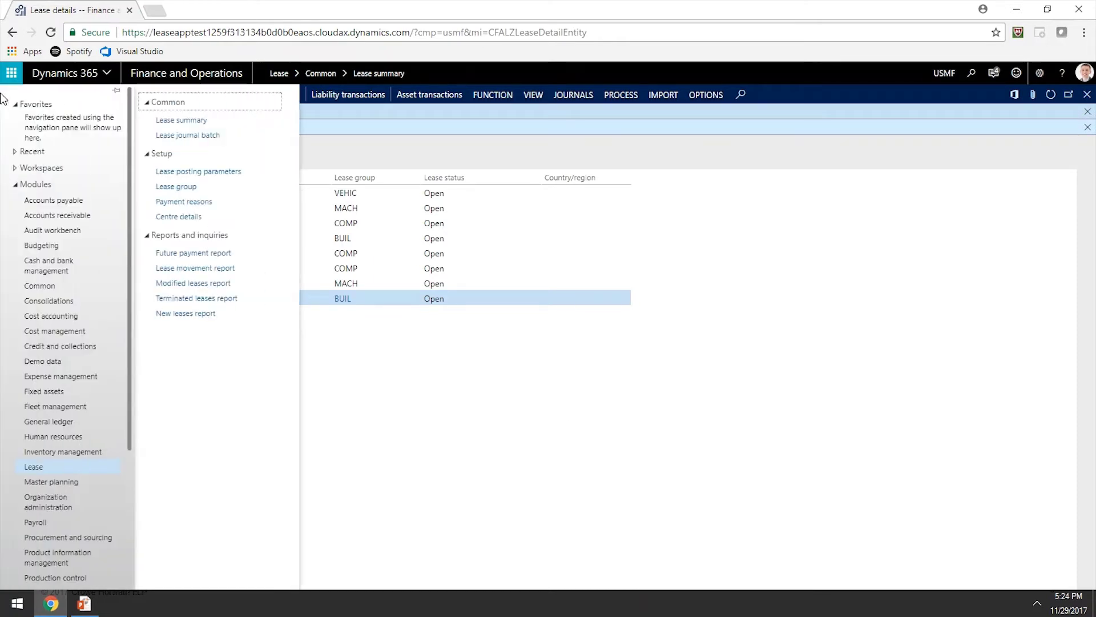
{"action": "left_click", "coordinate": [197, 136]}
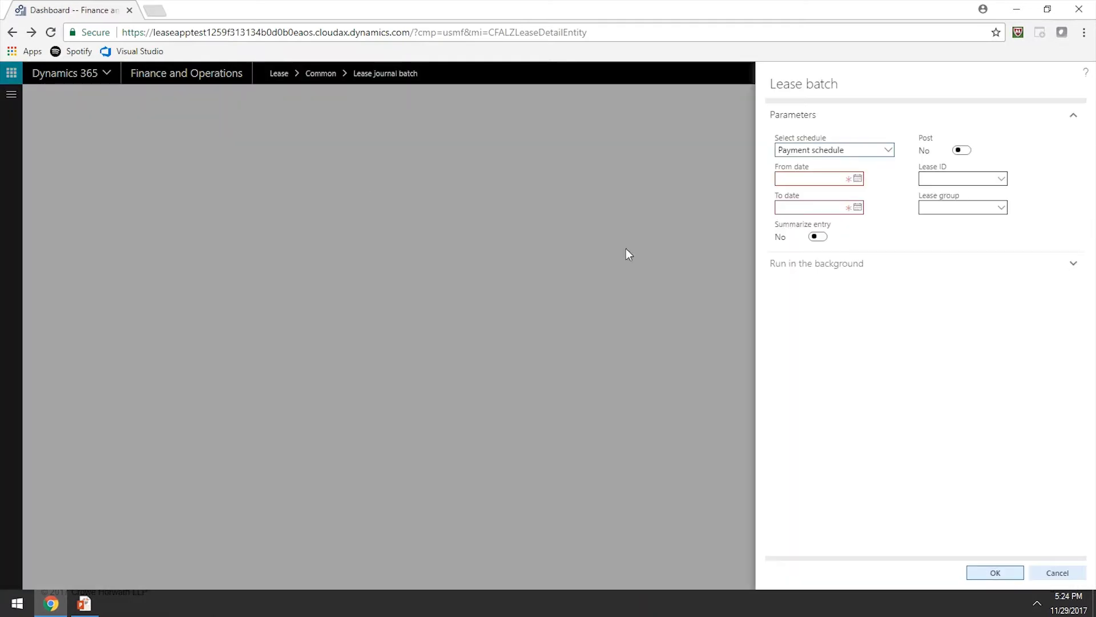
{"action": "left_click", "coordinate": [817, 178]}
{"action": "type", "text": "1/1/2017"}
{"action": "key", "text": "Tab"}
{"action": "type", "text": "12/31/20"}
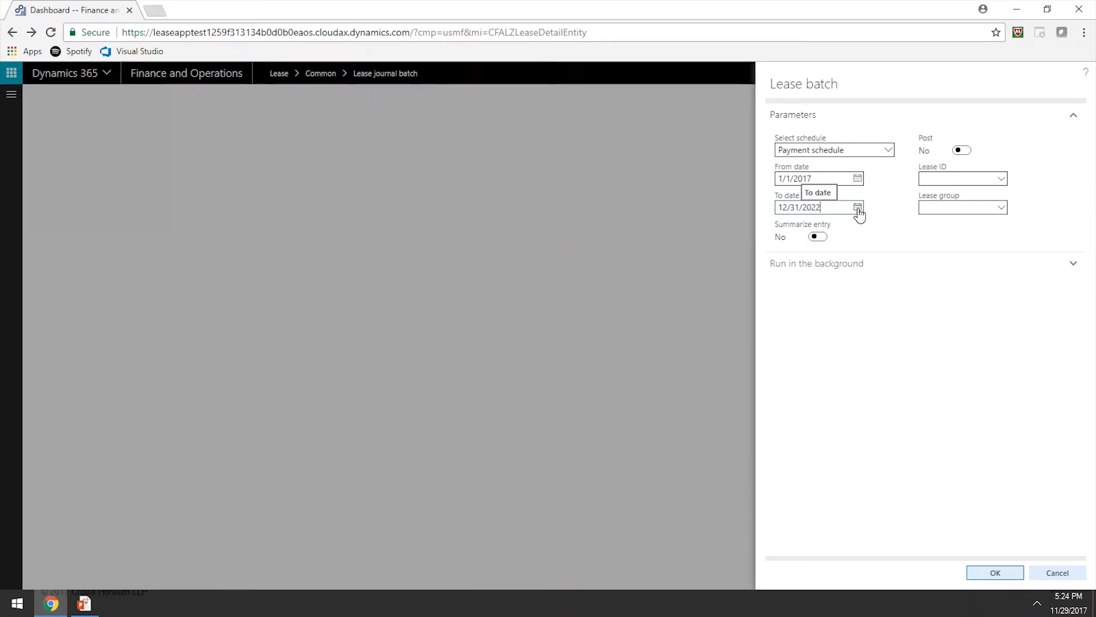
{"action": "left_click", "coordinate": [819, 237]}
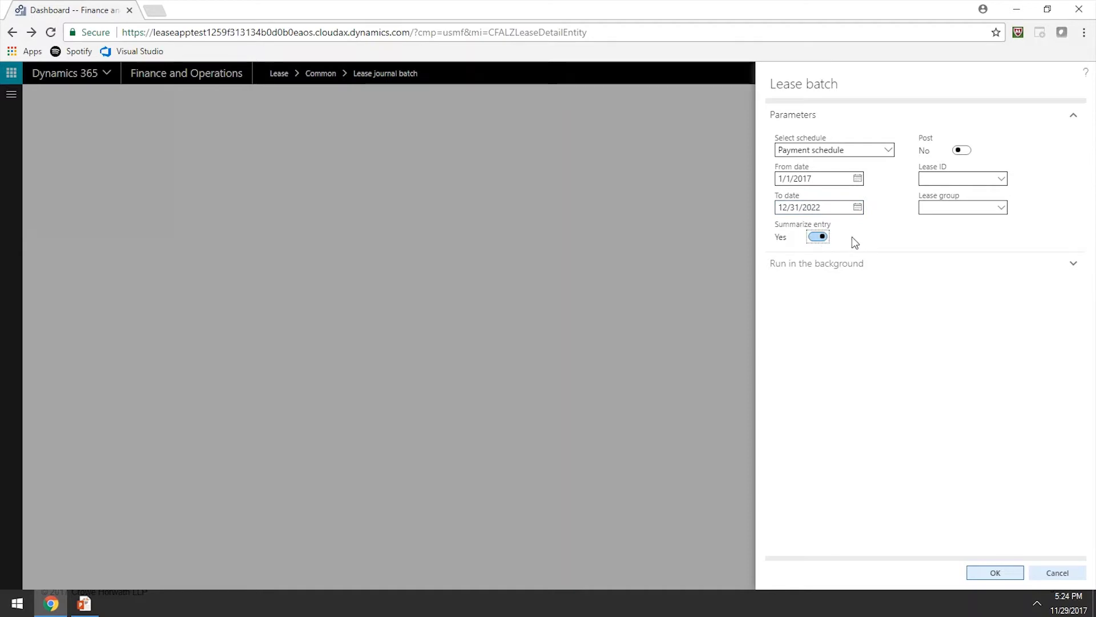
{"action": "left_click", "coordinate": [1004, 183]}
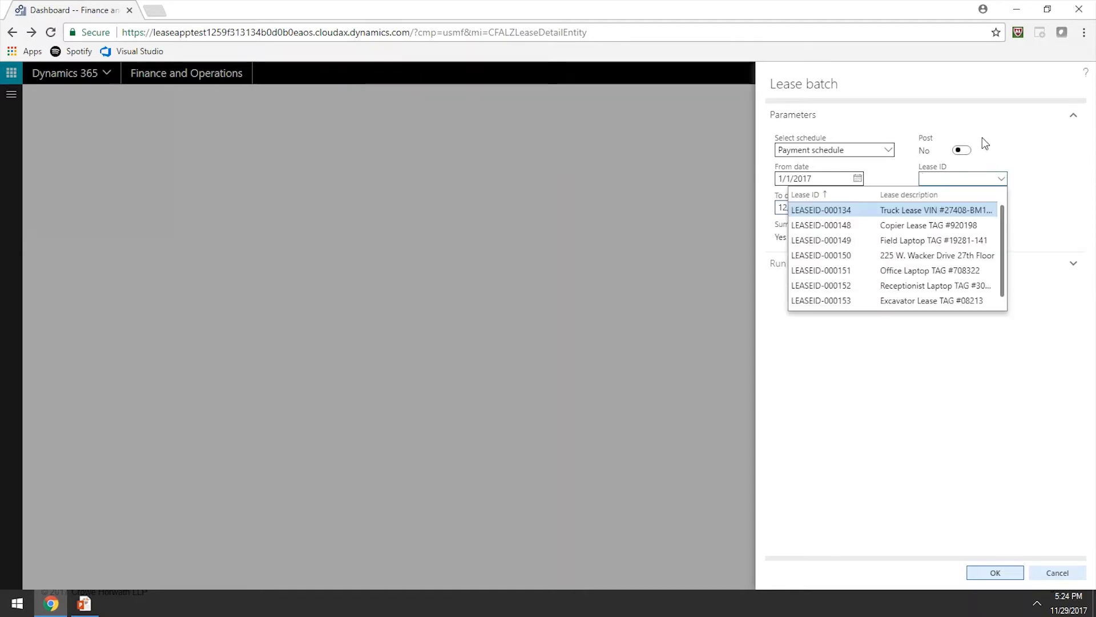
{"action": "left_click", "coordinate": [933, 302]}
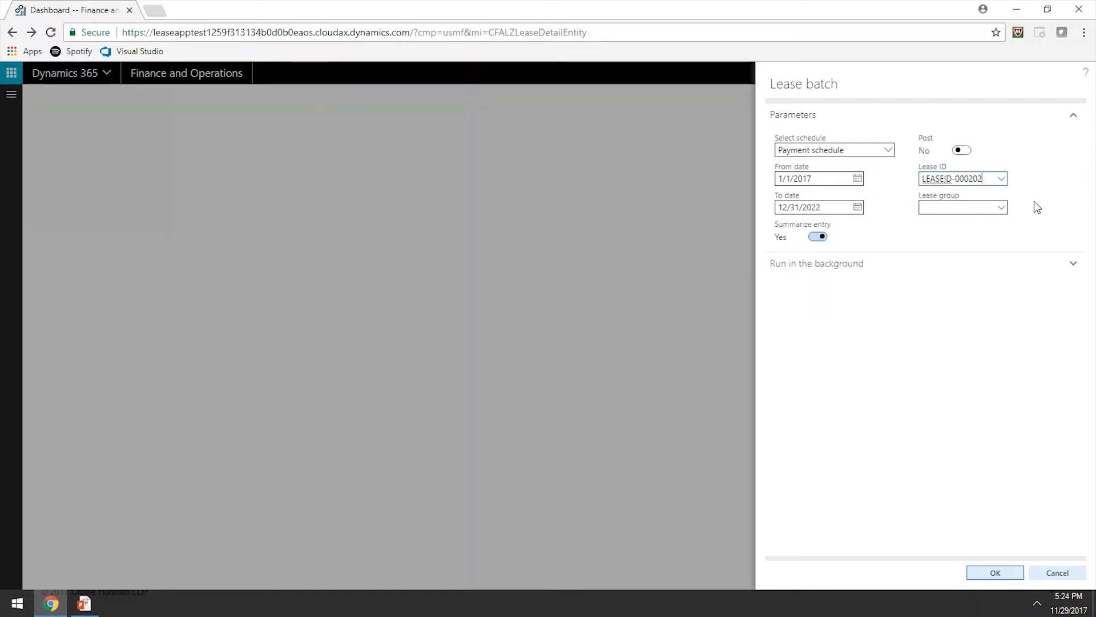
{"action": "left_click", "coordinate": [987, 580]}
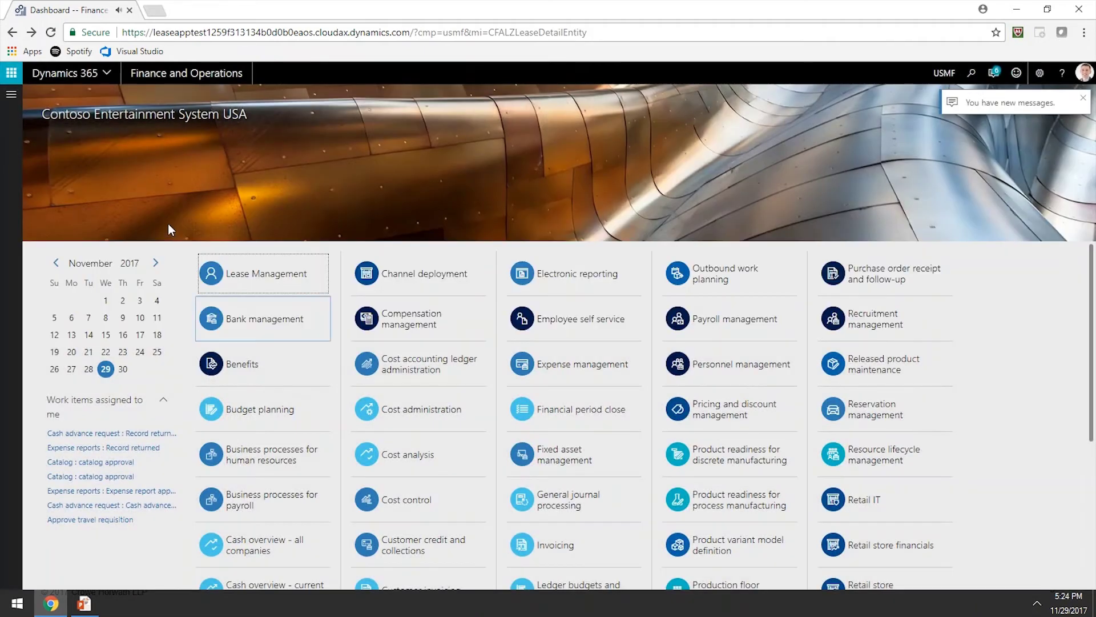
Step: Open the Example 16 lease's invoice journal from the lease summary, post it, and return to the lease list
{"action": "left_click", "coordinate": [11, 94]}
{"action": "left_click", "coordinate": [204, 117]}
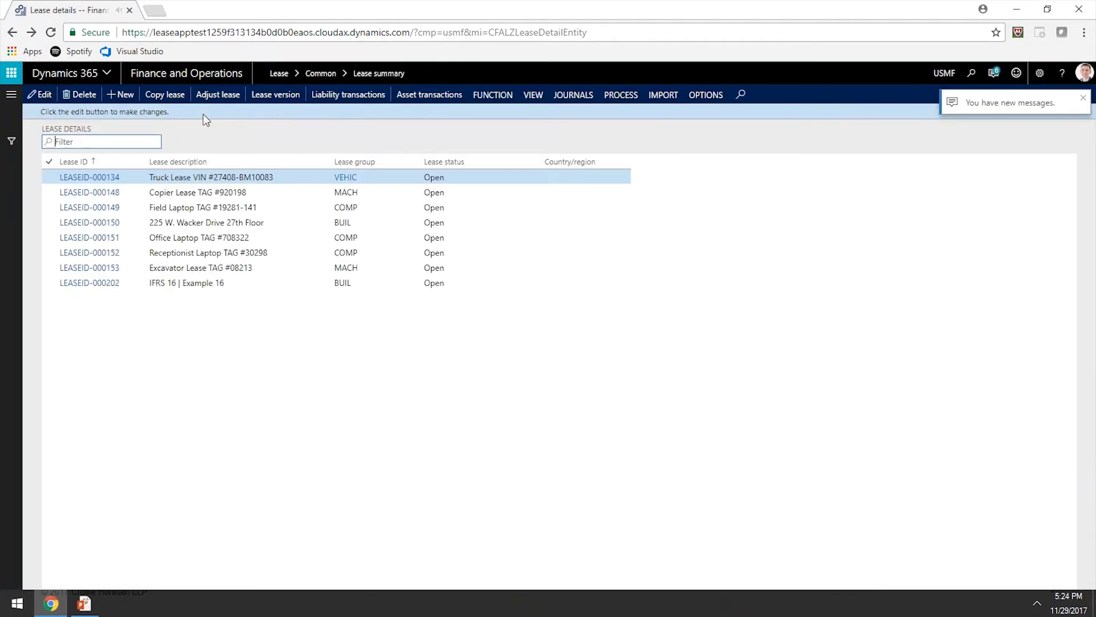
{"action": "left_click", "coordinate": [368, 282]}
{"action": "left_click", "coordinate": [572, 94]}
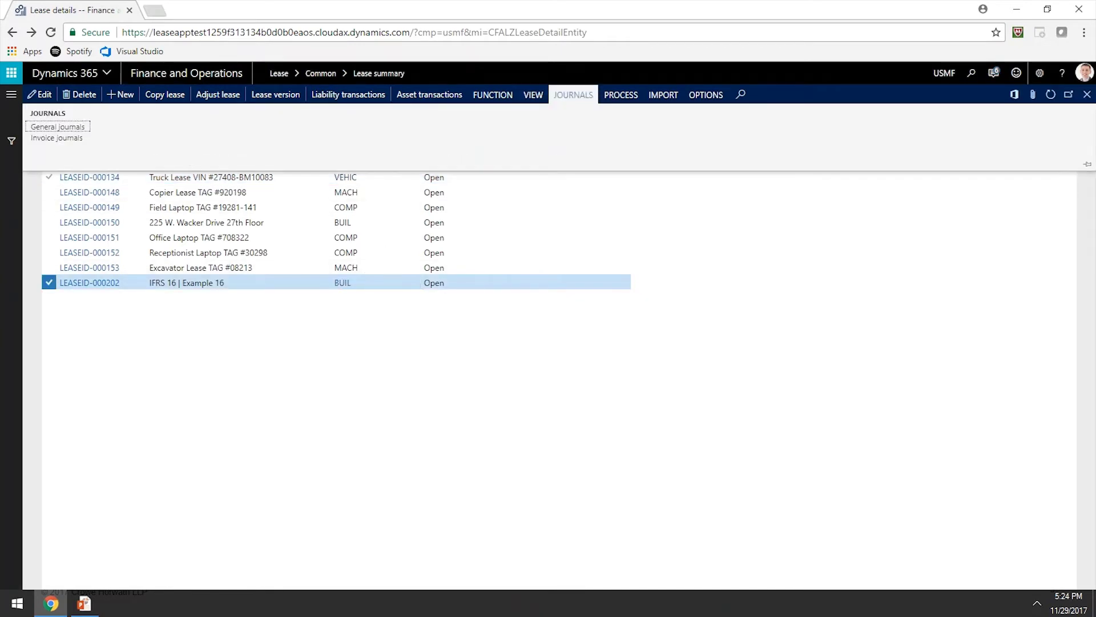
{"action": "left_click", "coordinate": [43, 137]}
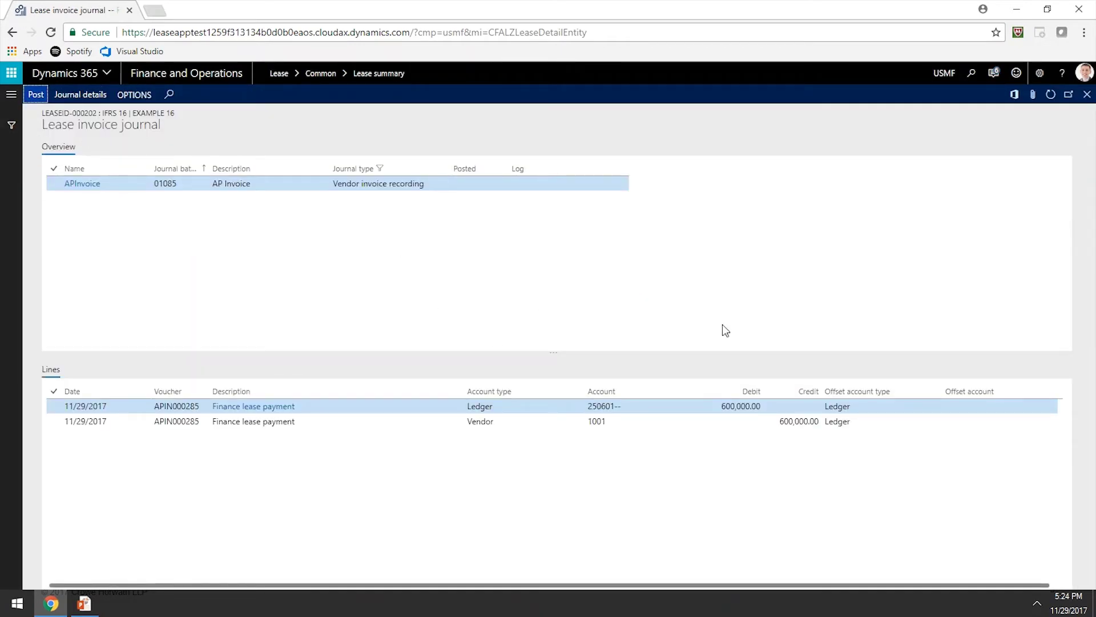
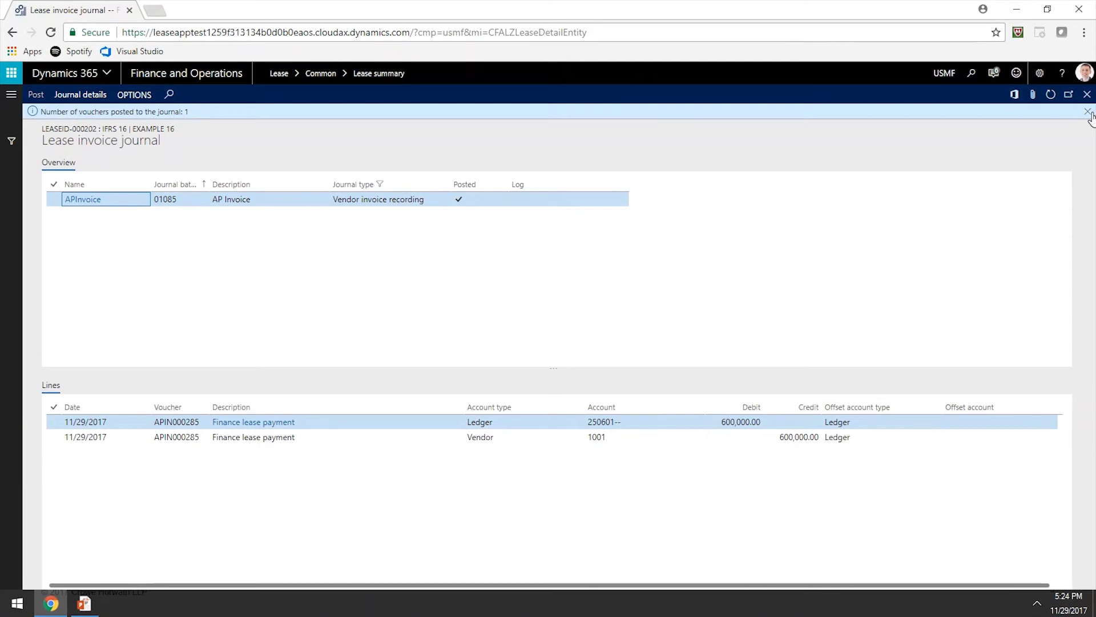
{"action": "left_click", "coordinate": [1087, 94]}
Step: Check the Example 16 lease's liability transactions and balance after the posted lease payment
{"action": "left_click", "coordinate": [350, 96]}
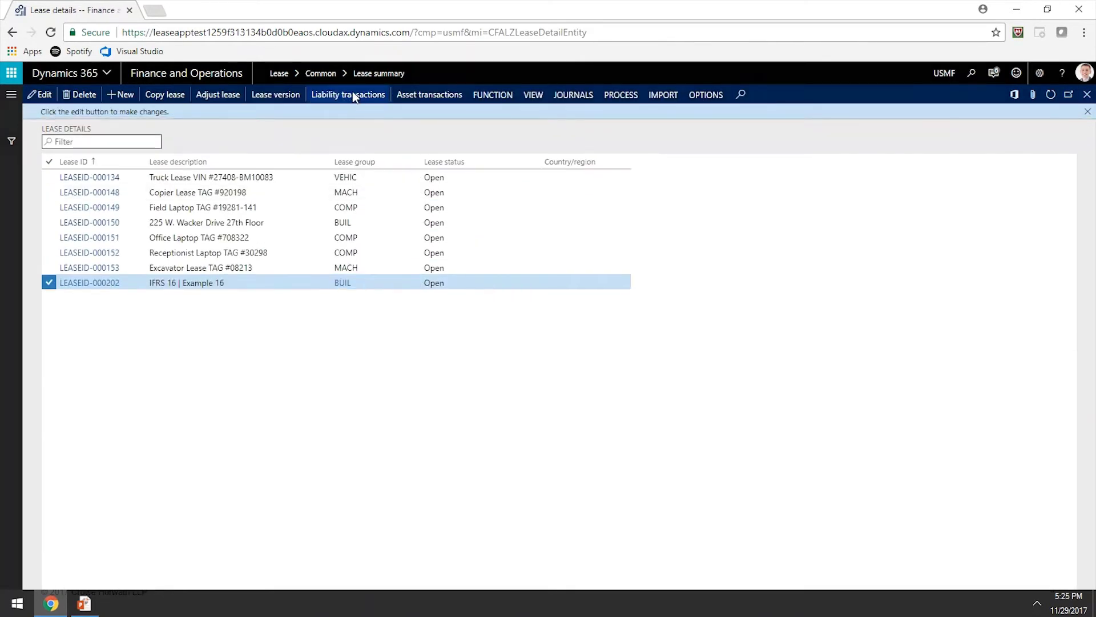
{"action": "left_click", "coordinate": [571, 199]}
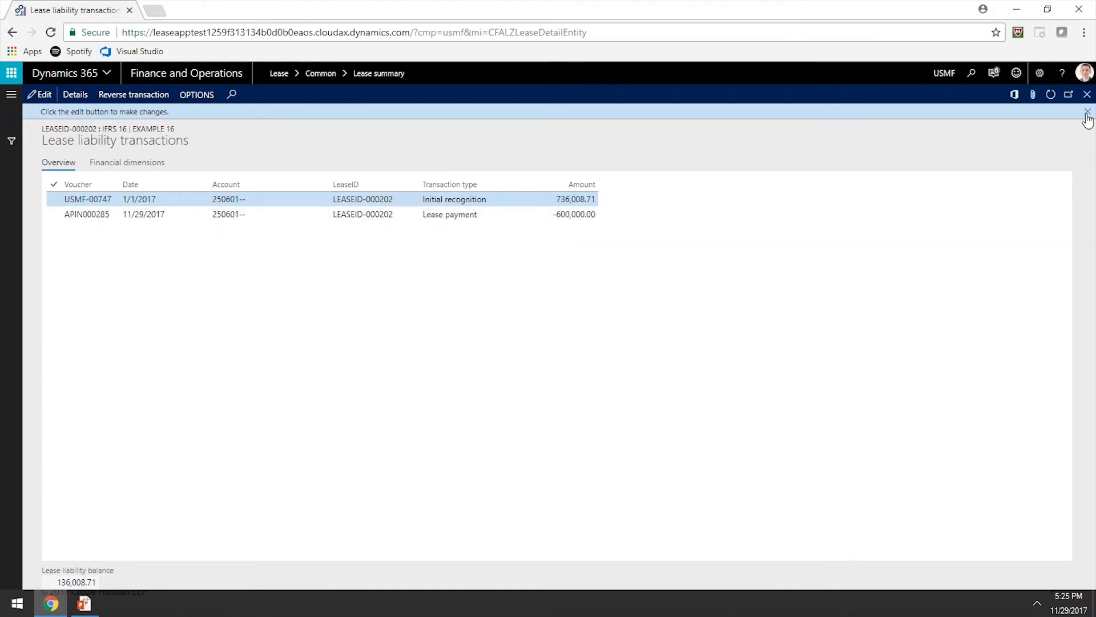
{"action": "left_click", "coordinate": [1087, 95]}
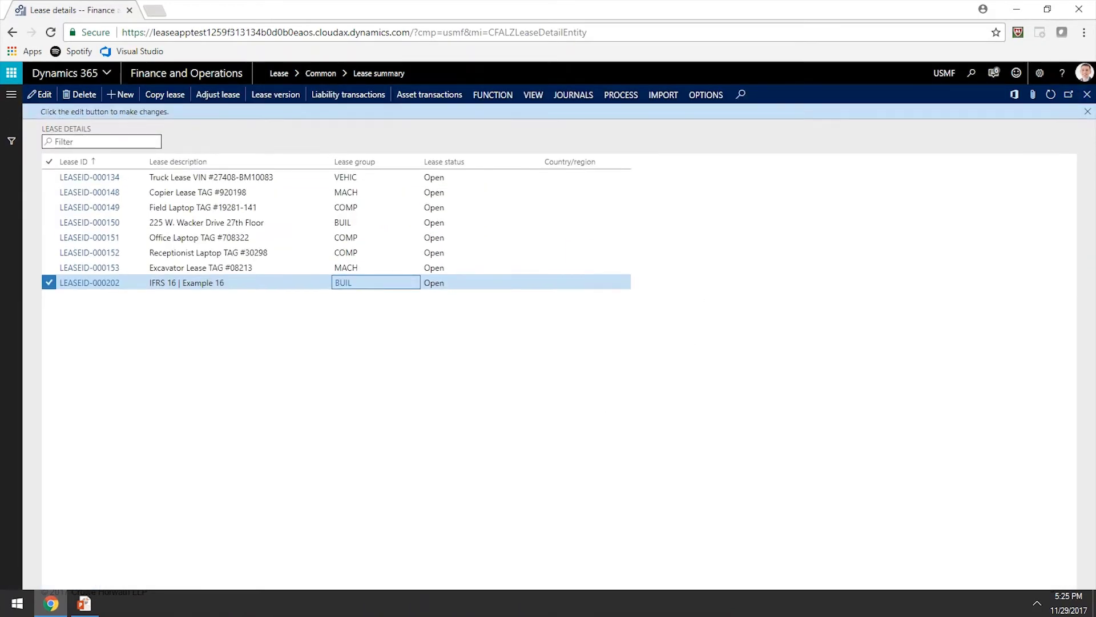
Step: Run a summarized lease journal batch on the liability amortization schedule for the Example 16 lease, from 1/1/2017 to 12/31/2022, without automatic posting
{"action": "left_click", "coordinate": [11, 95]}
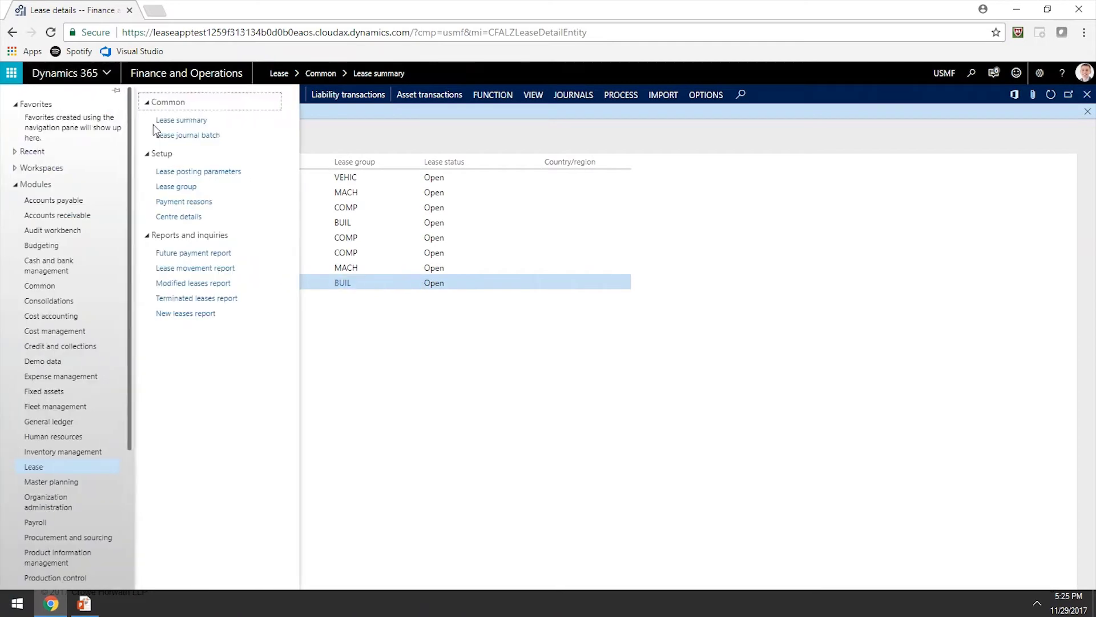
{"action": "left_click", "coordinate": [182, 134]}
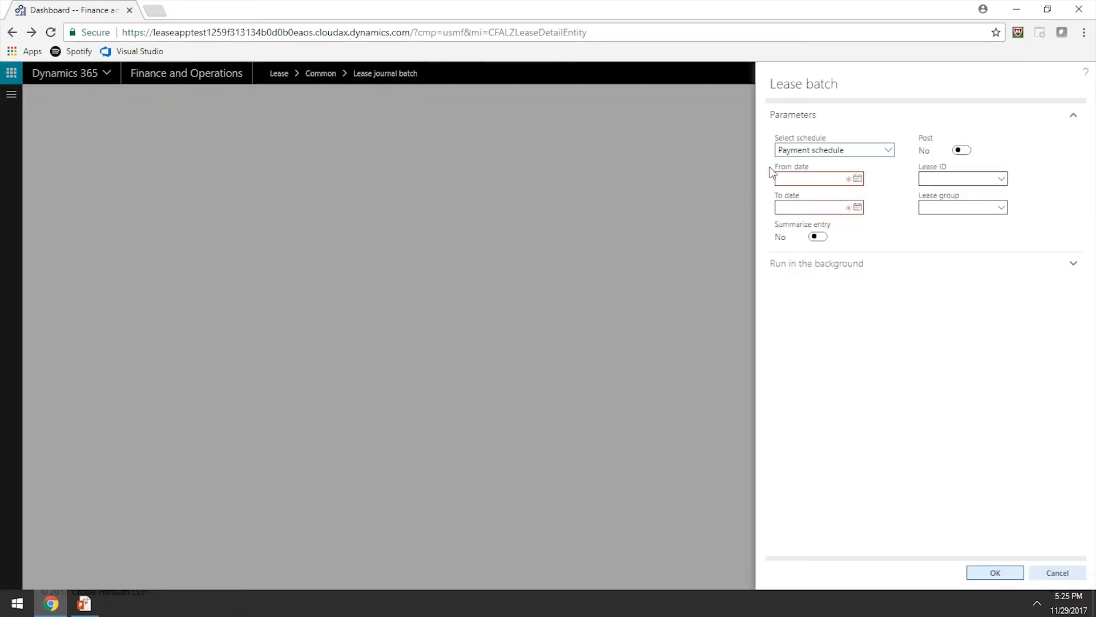
{"action": "left_click", "coordinate": [888, 149]}
{"action": "left_click", "coordinate": [872, 177]}
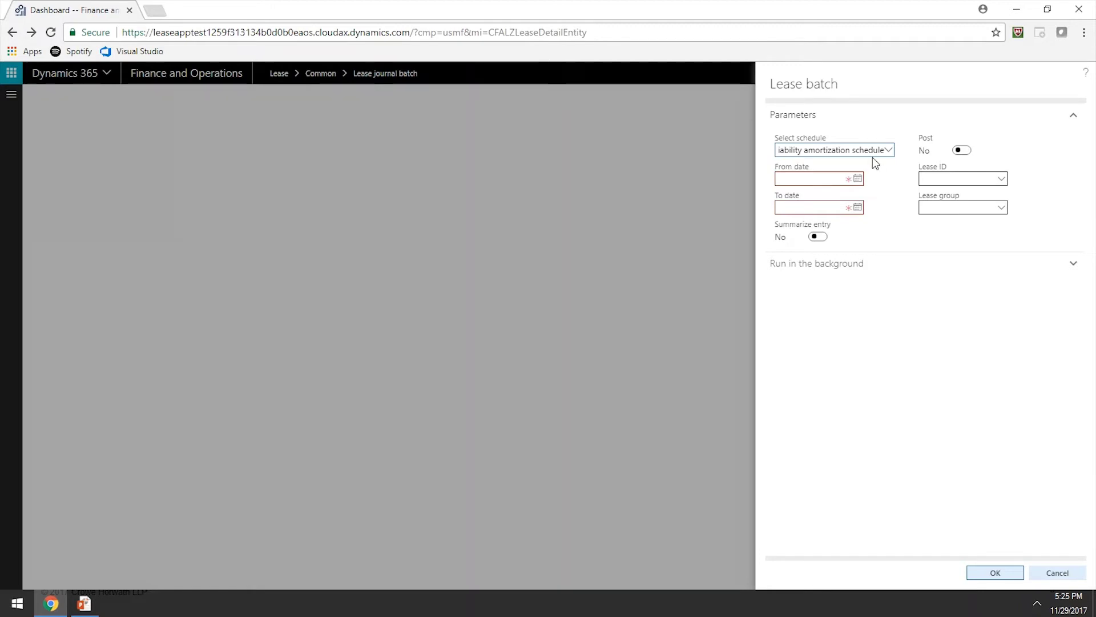
{"action": "left_click", "coordinate": [828, 172]}
{"action": "type", "text": "1/1/2017"}
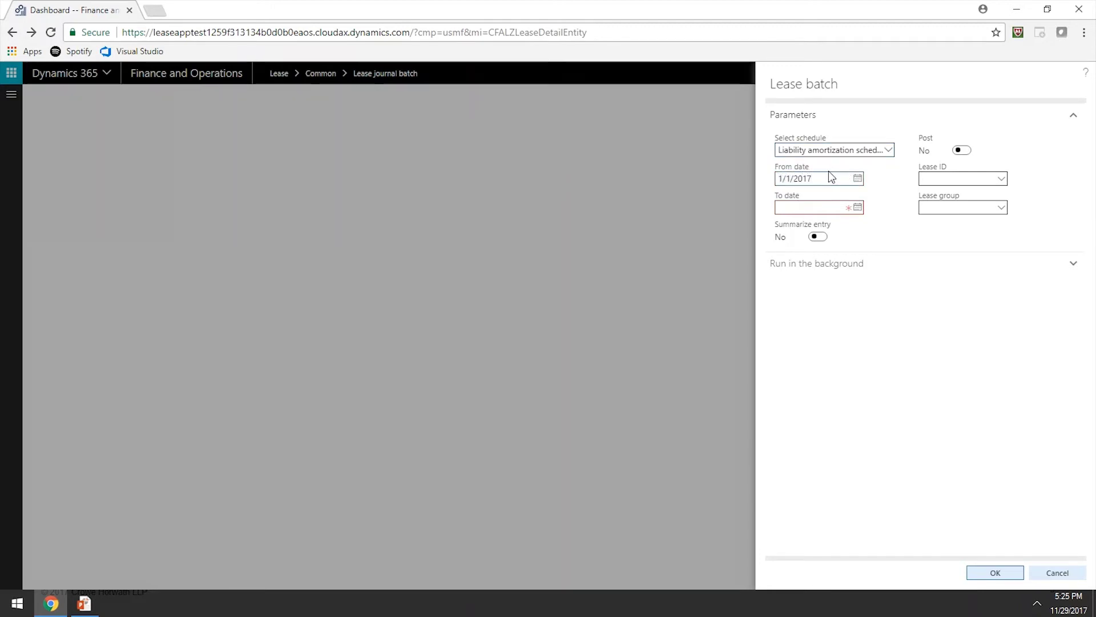
{"action": "left_click", "coordinate": [801, 209]}
{"action": "type", "text": "12/31/2022"}
{"action": "left_click", "coordinate": [822, 239]}
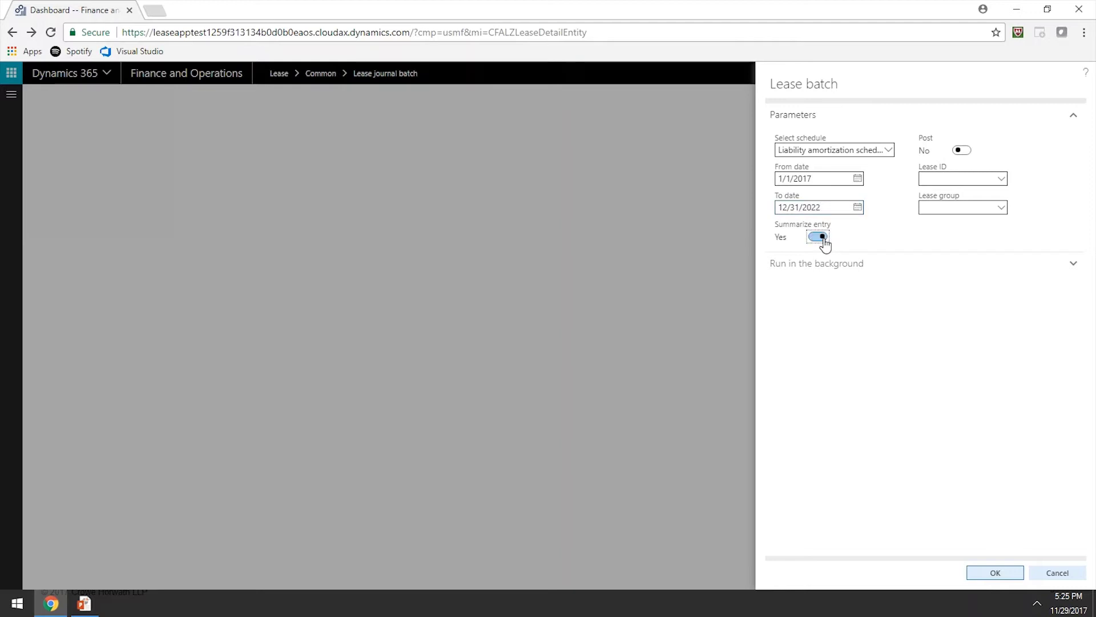
{"action": "left_click", "coordinate": [1002, 179]}
{"action": "scroll", "coordinate": [939, 289], "scroll_direction": "down", "scroll_amount": 1}
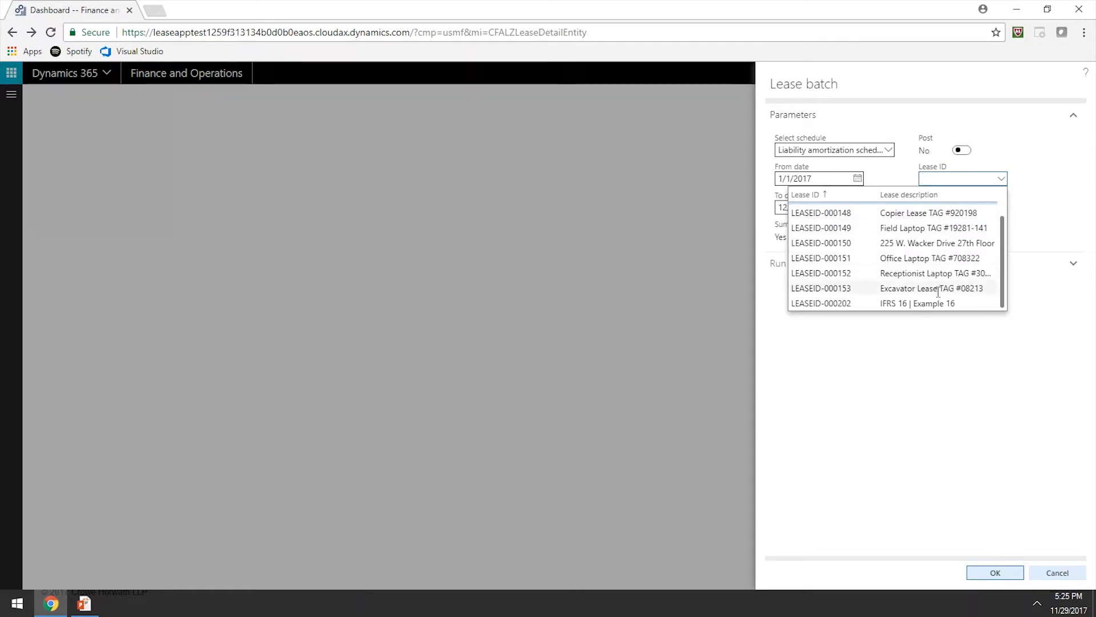
{"action": "left_click", "coordinate": [862, 303]}
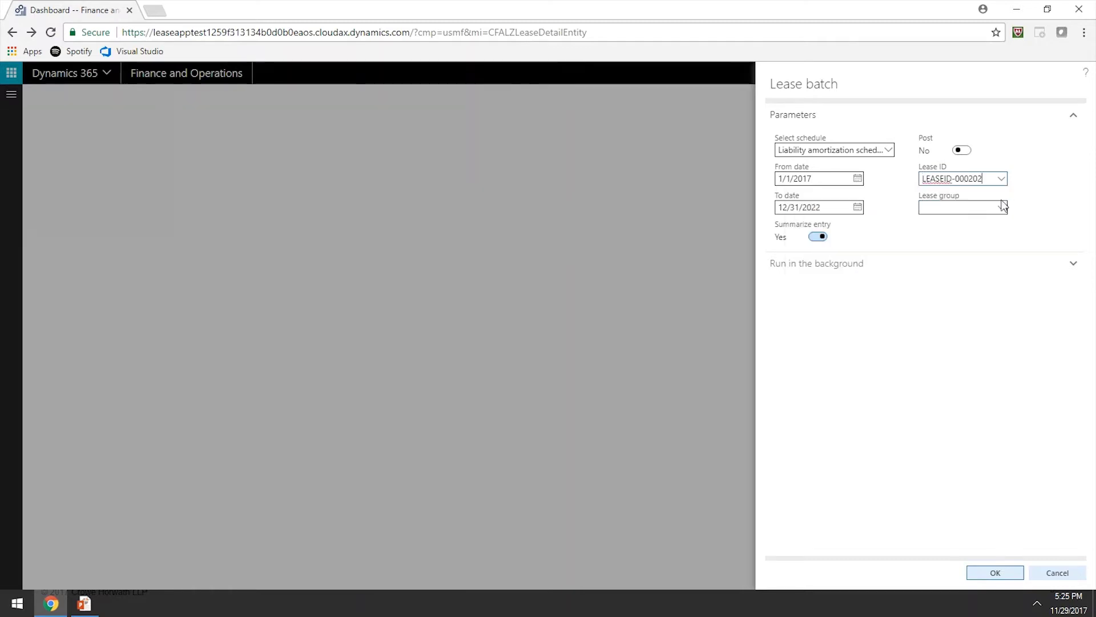
{"action": "left_click", "coordinate": [995, 573]}
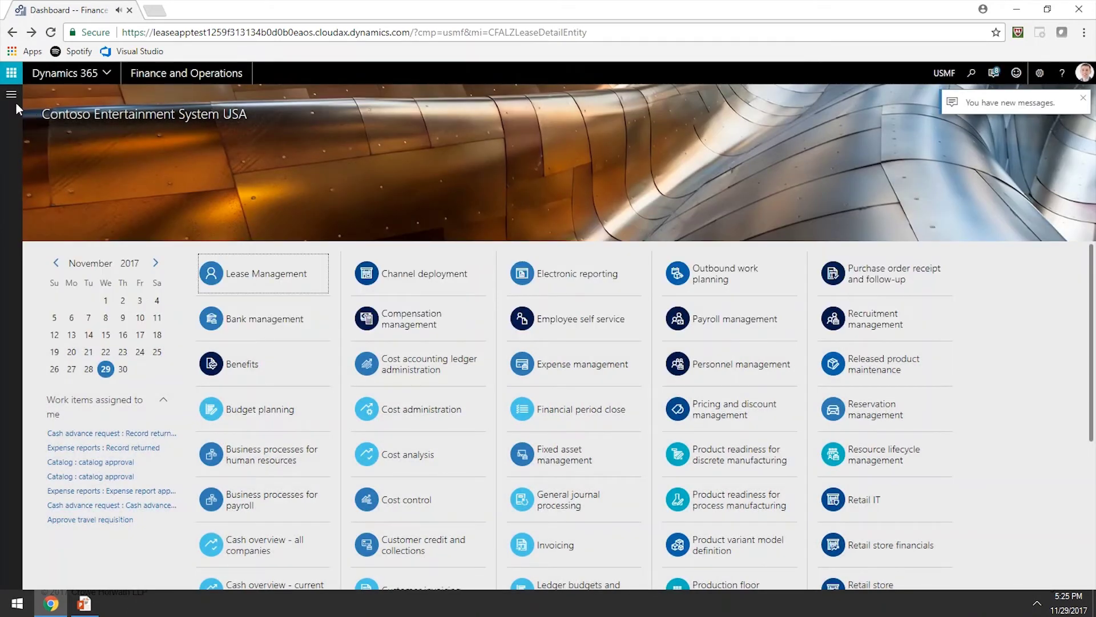
{"action": "left_click", "coordinate": [16, 102]}
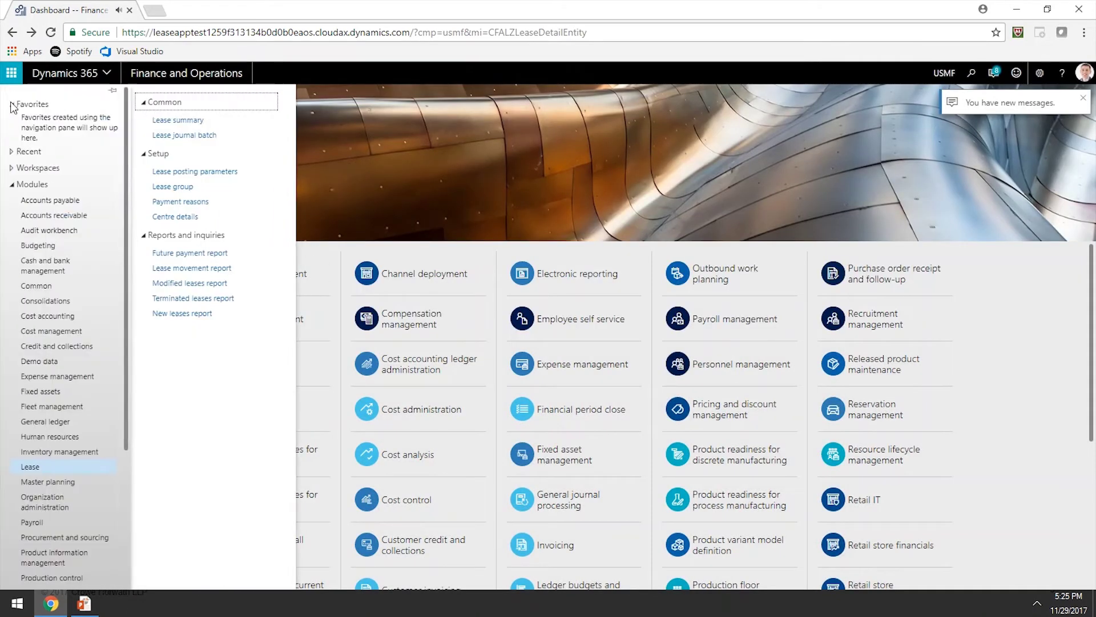
{"action": "left_click", "coordinate": [194, 135]}
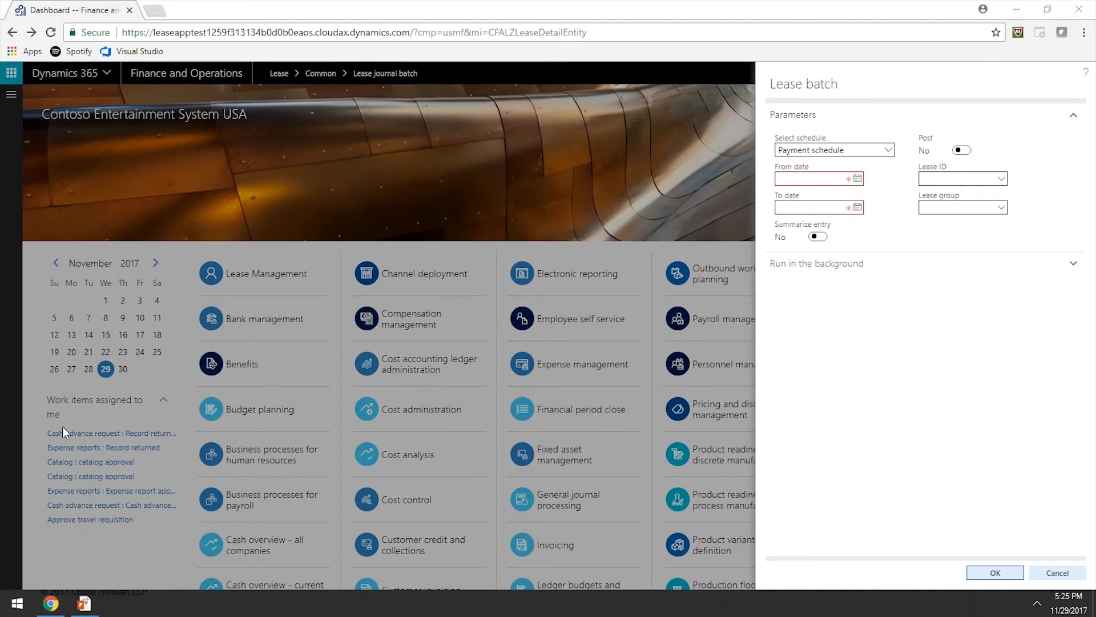
{"action": "left_click", "coordinate": [1056, 572]}
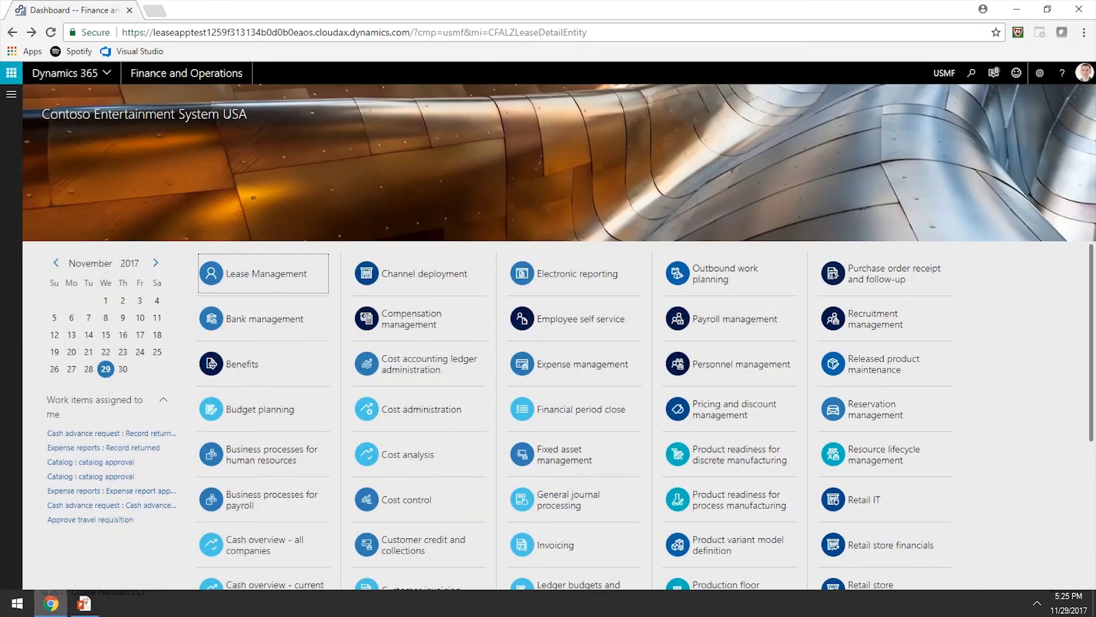
Step: Open the Example 16 lease's general journal from the lease summary, post the interest expense journal, and return to the lease list
{"action": "left_click", "coordinate": [11, 94]}
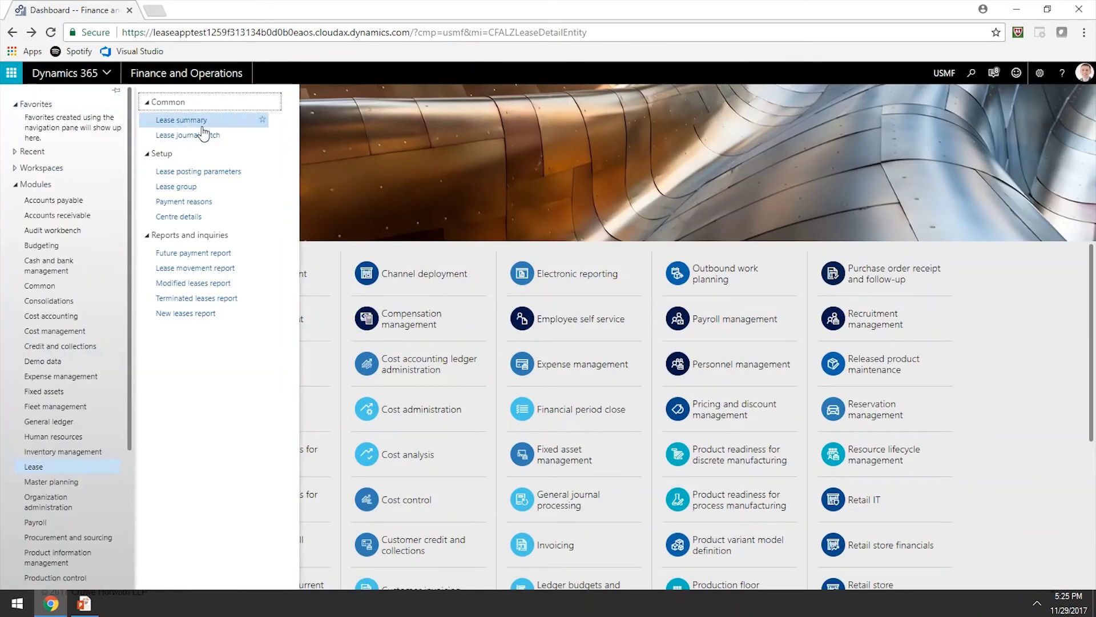
{"action": "left_click", "coordinate": [217, 129]}
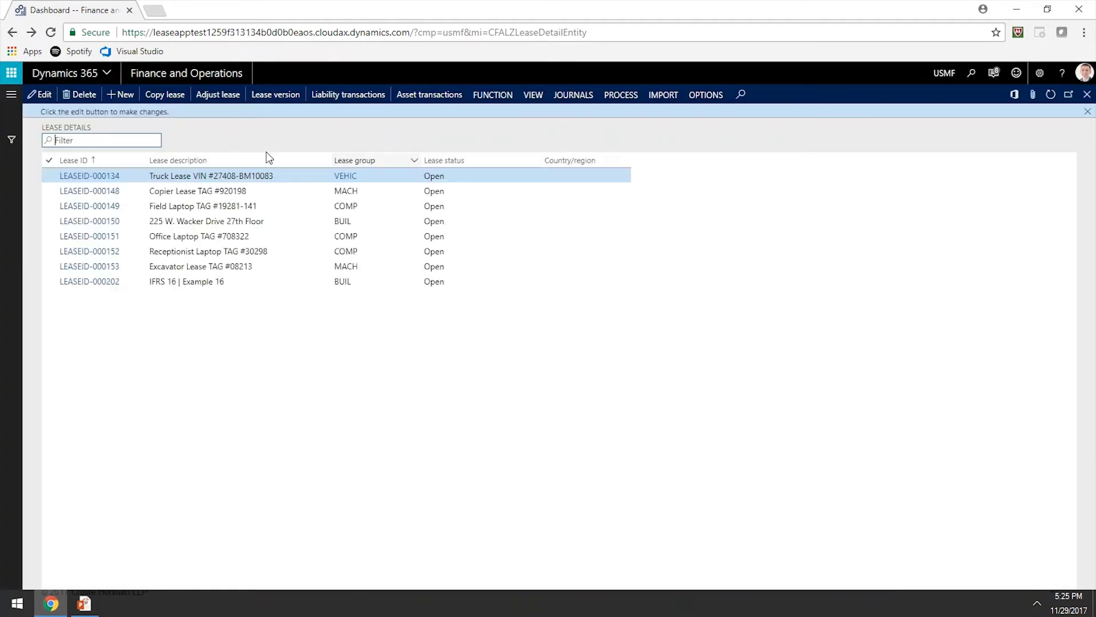
{"action": "left_click", "coordinate": [337, 282]}
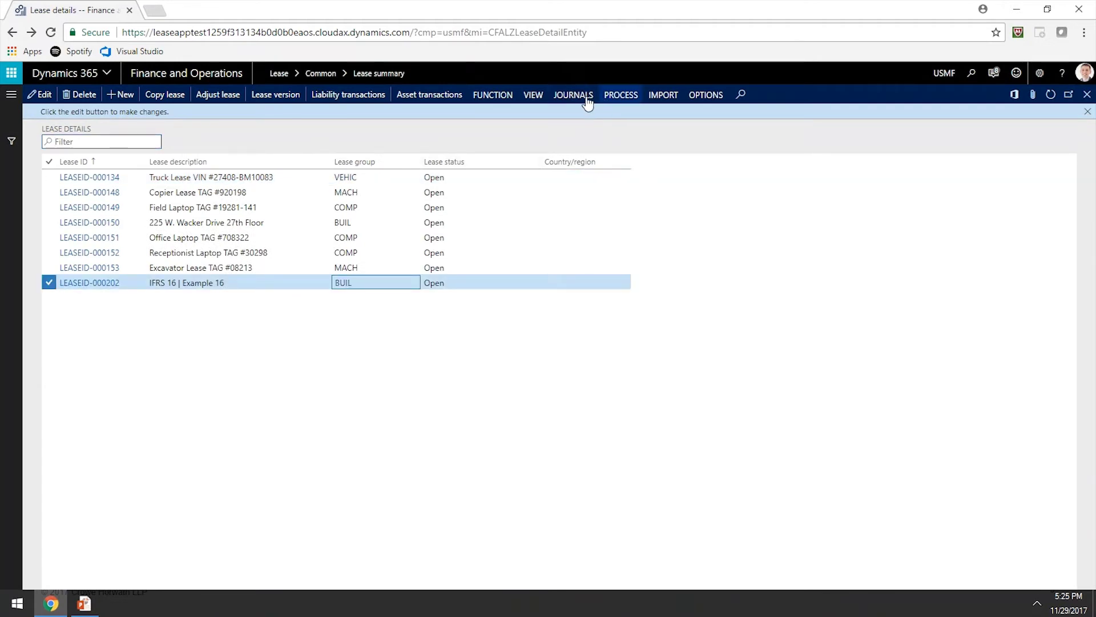
{"action": "left_click", "coordinate": [574, 95]}
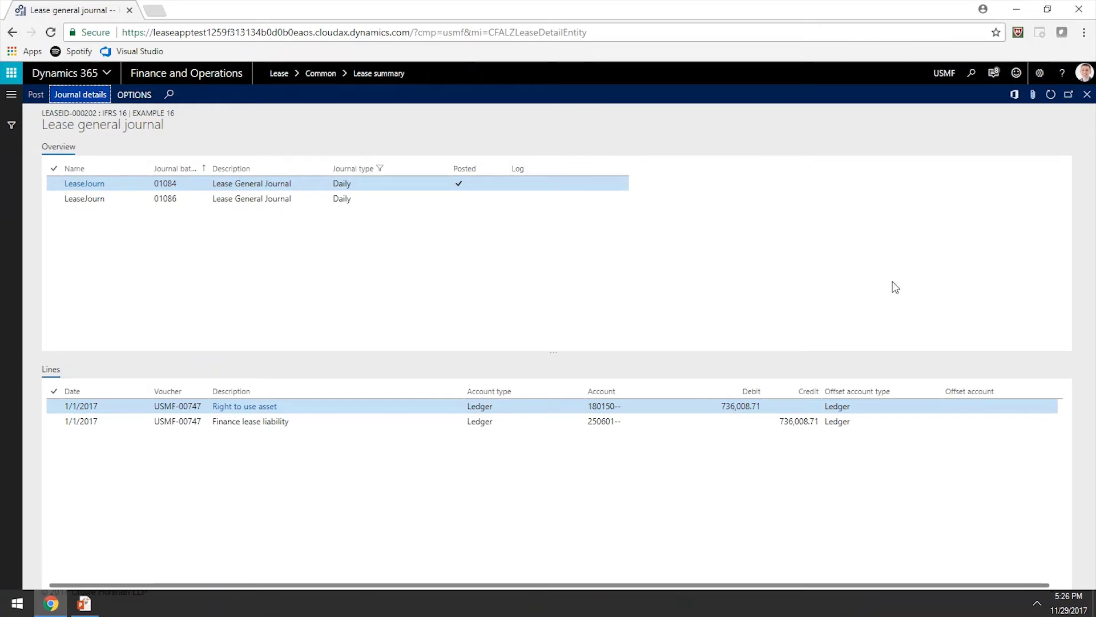
{"action": "left_click", "coordinate": [379, 199]}
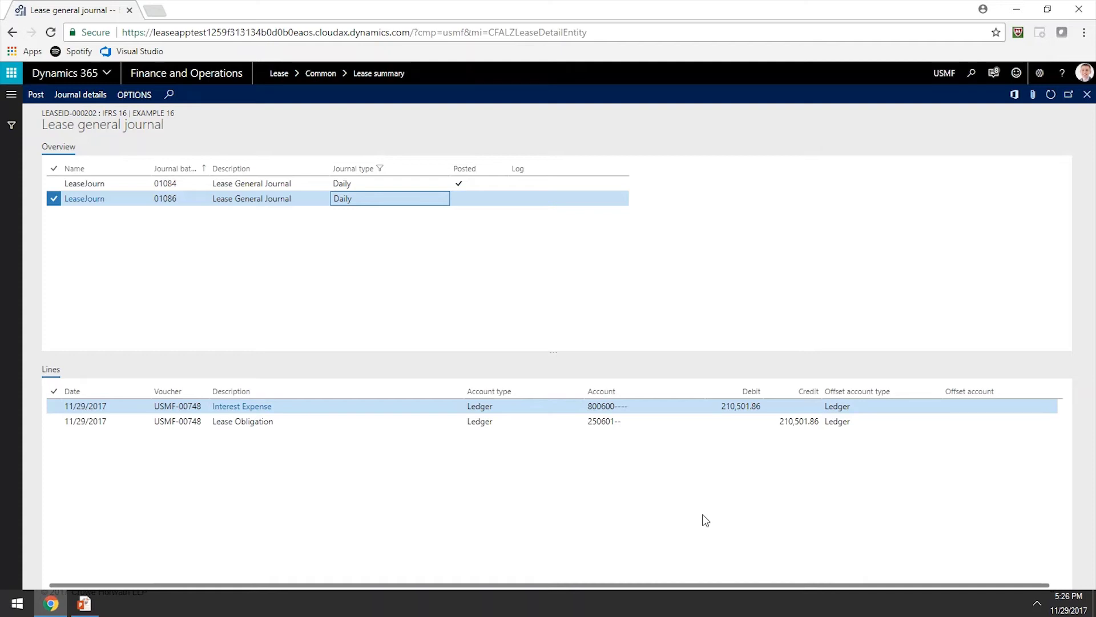
{"action": "left_click", "coordinate": [36, 95]}
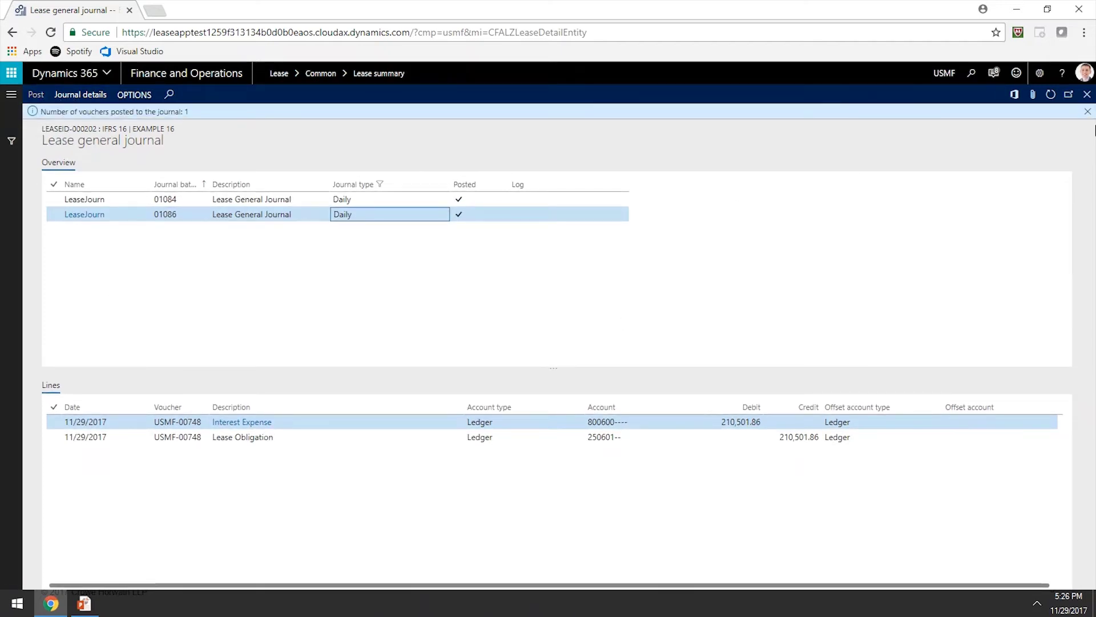
{"action": "left_click", "coordinate": [1088, 111]}
{"action": "left_click", "coordinate": [1087, 94]}
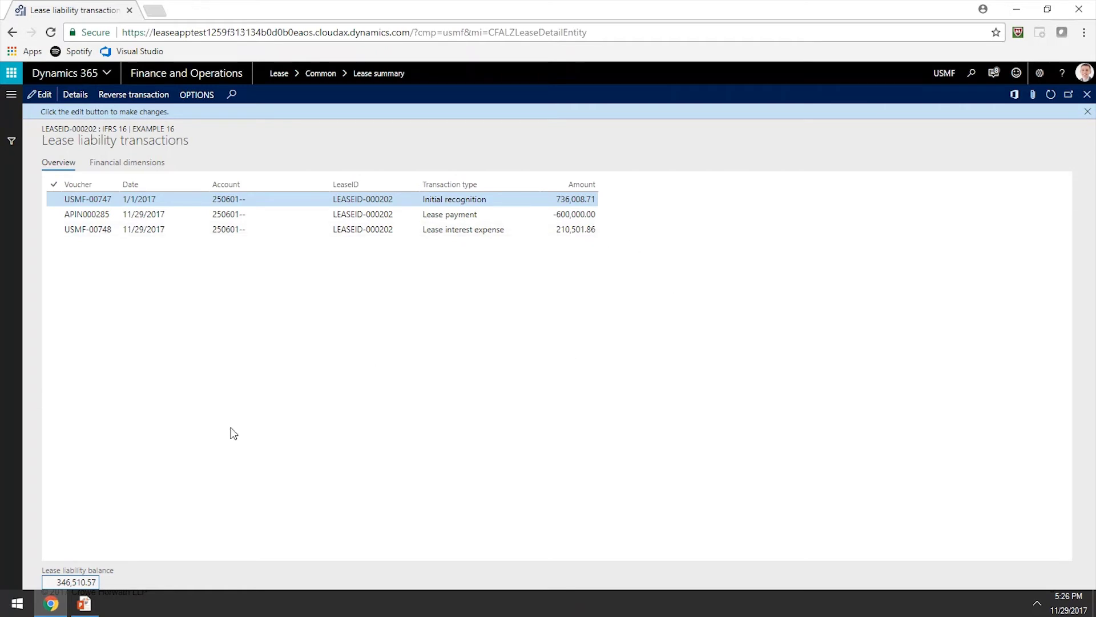
Step: Compare the Example 16 lease's liability balance with the period 6 ending liability on the PowerPoint payment schedule slide, and return to the lease list
{"action": "left_click", "coordinate": [51, 582]}
{"action": "left_click", "coordinate": [231, 446]}
{"action": "left_click", "coordinate": [84, 604]}
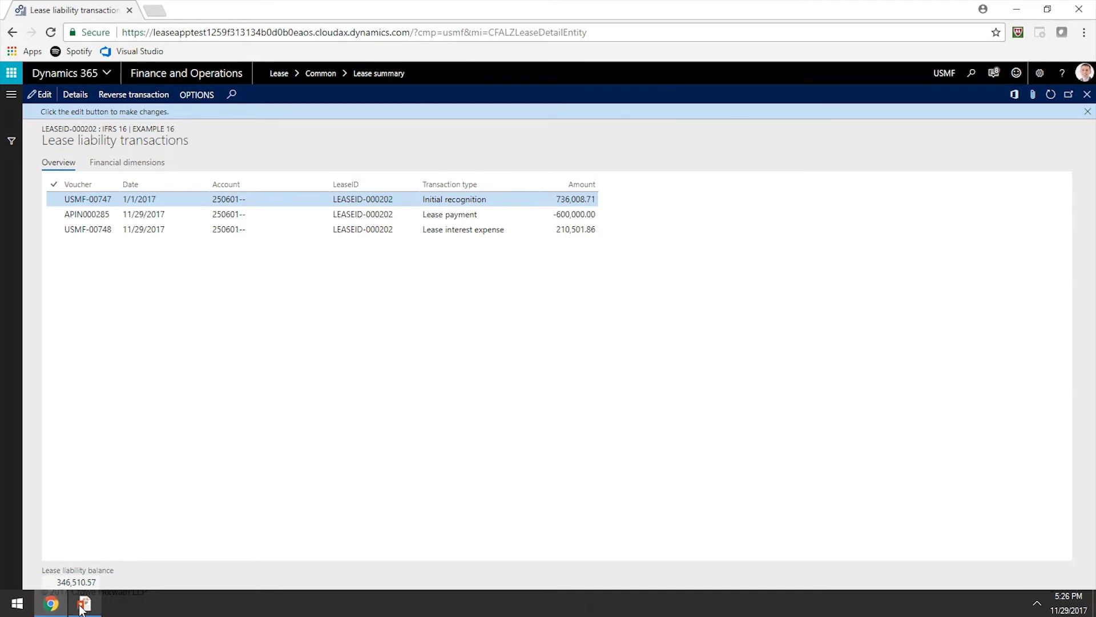
{"action": "key", "text": "Right"}
{"action": "key", "text": "Right"}
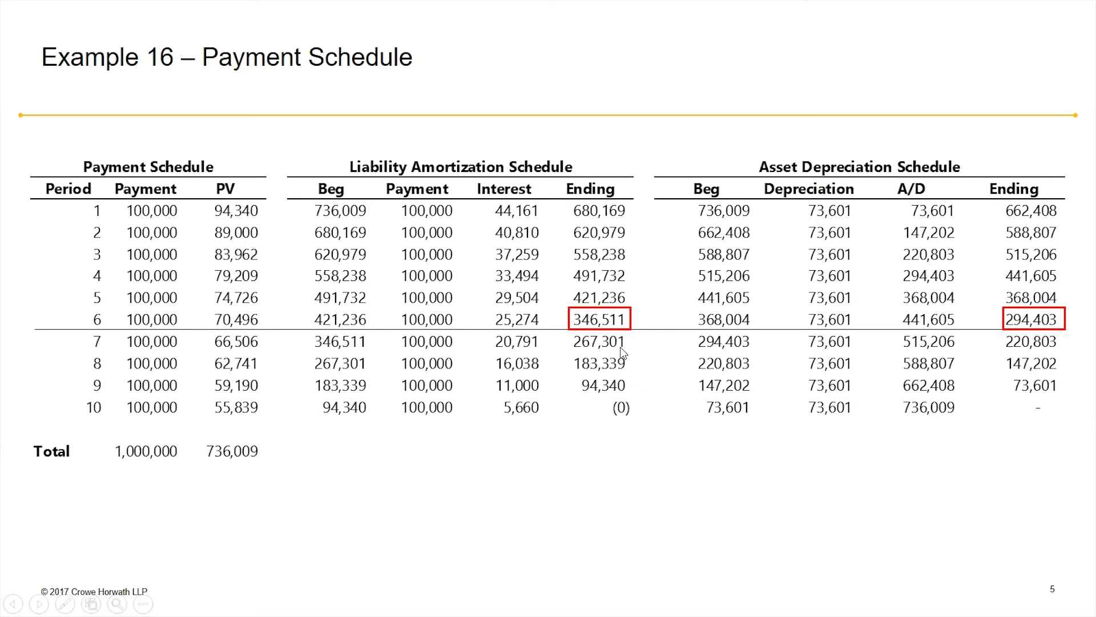
{"action": "key", "text": "alt+Tab"}
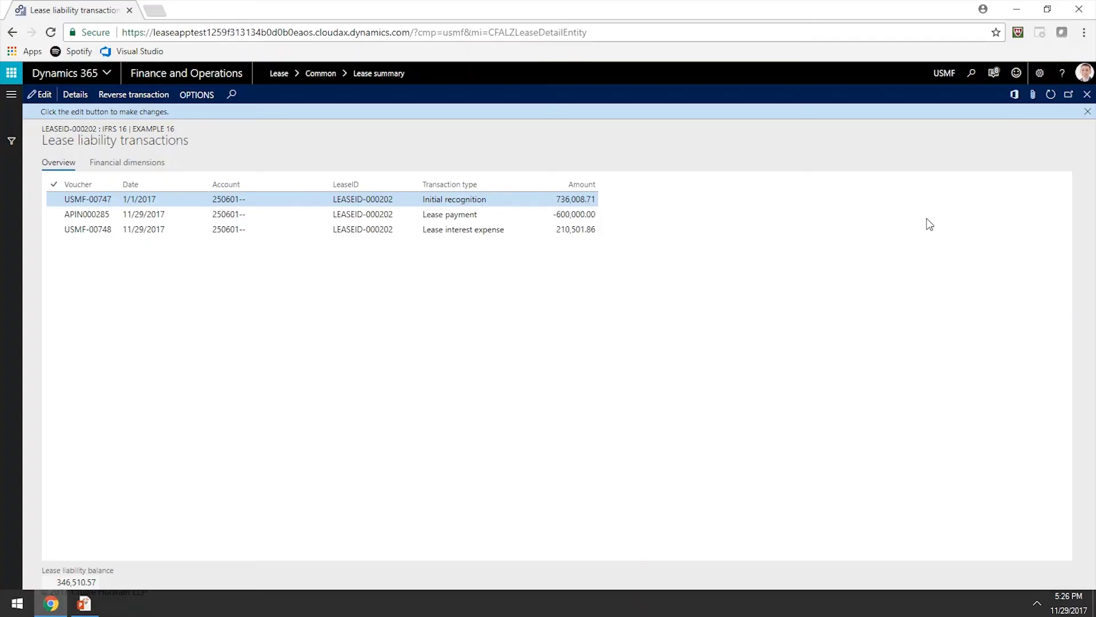
{"action": "left_click", "coordinate": [1087, 95]}
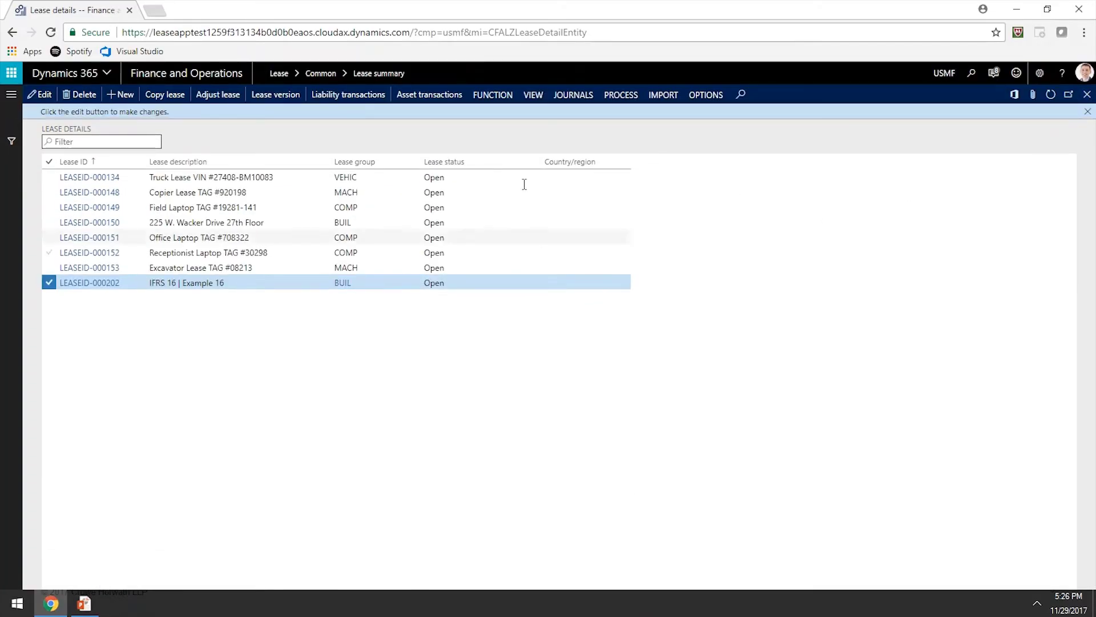
Step: Check the Example 16 lease's right-of-use asset transactions and asset balance before running depreciation
{"action": "left_click", "coordinate": [407, 95]}
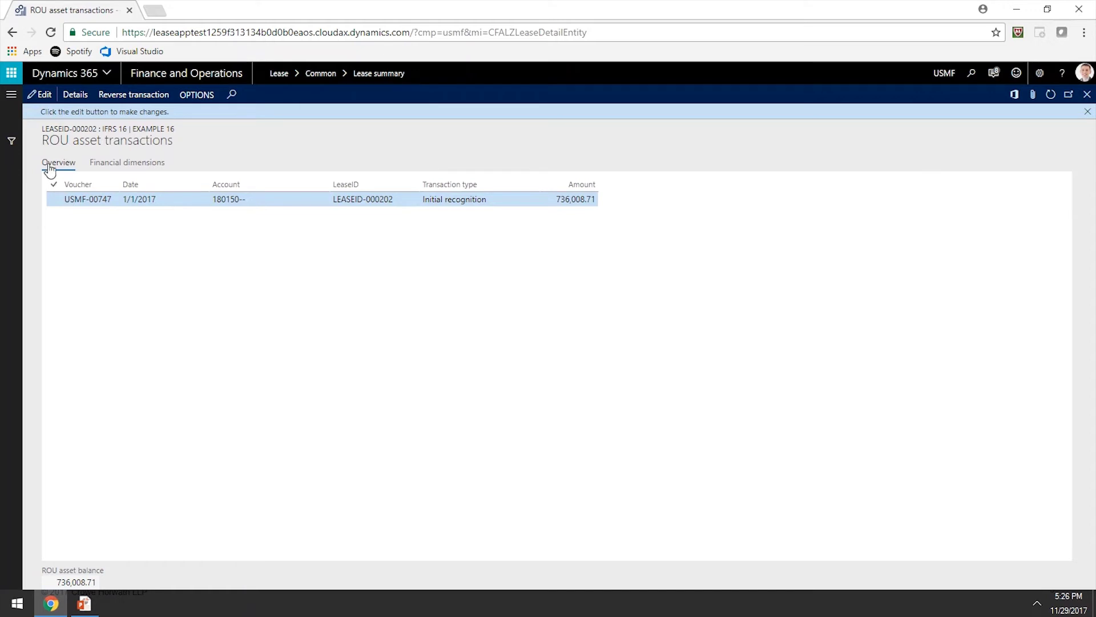
{"action": "key", "text": "Escape"}
Step: Run a summarized lease journal batch on the asset depreciation schedule for the Example 16 lease, from 1/1/2017 to 12/31/2022, without automatic posting
{"action": "left_click", "coordinate": [9, 97]}
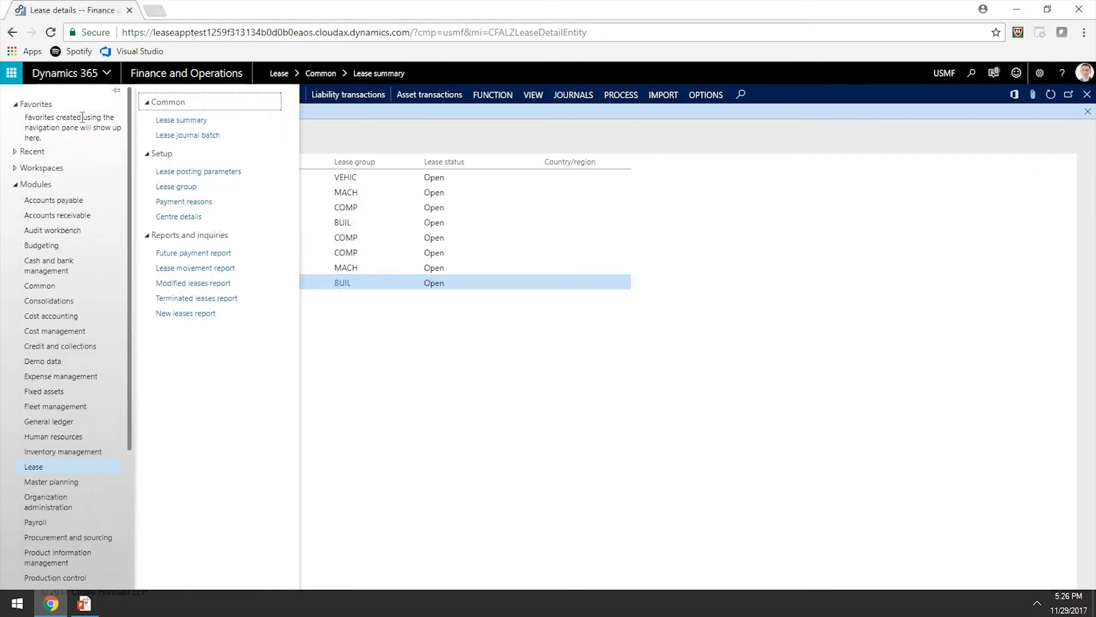
{"action": "left_click", "coordinate": [196, 135]}
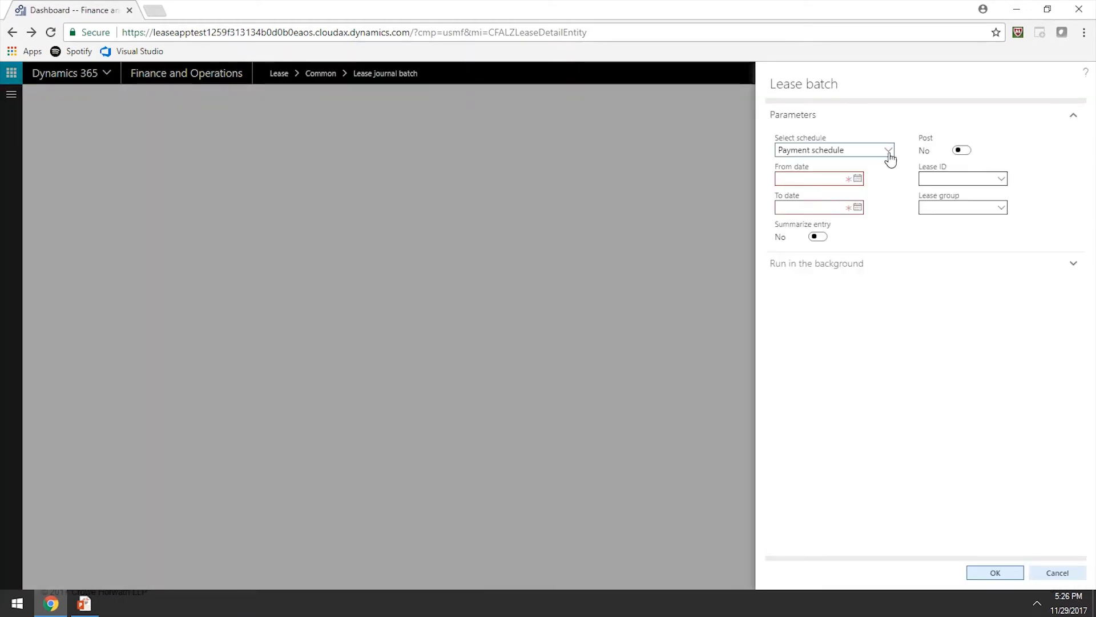
{"action": "left_click", "coordinate": [888, 150]}
{"action": "left_click", "coordinate": [791, 193]}
{"action": "left_click", "coordinate": [832, 174]}
{"action": "type", "text": "1/1/2017"}
{"action": "left_click", "coordinate": [830, 208]}
{"action": "type", "text": "12/"}
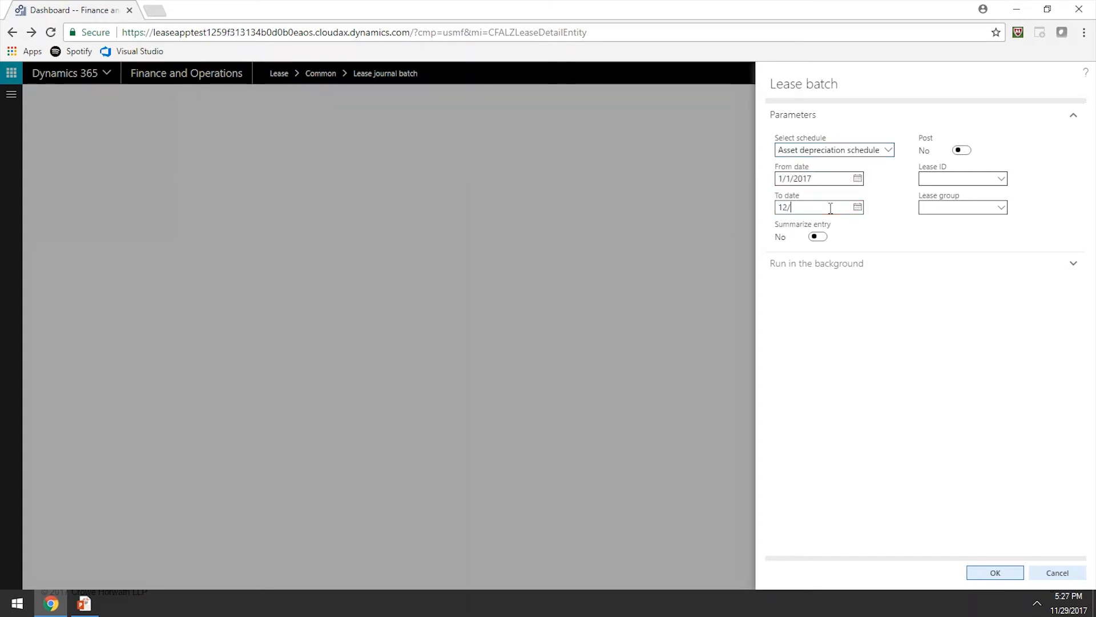
{"action": "type", "text": "31/201"}
{"action": "type", "text": "2022"}
{"action": "left_click", "coordinate": [820, 236]}
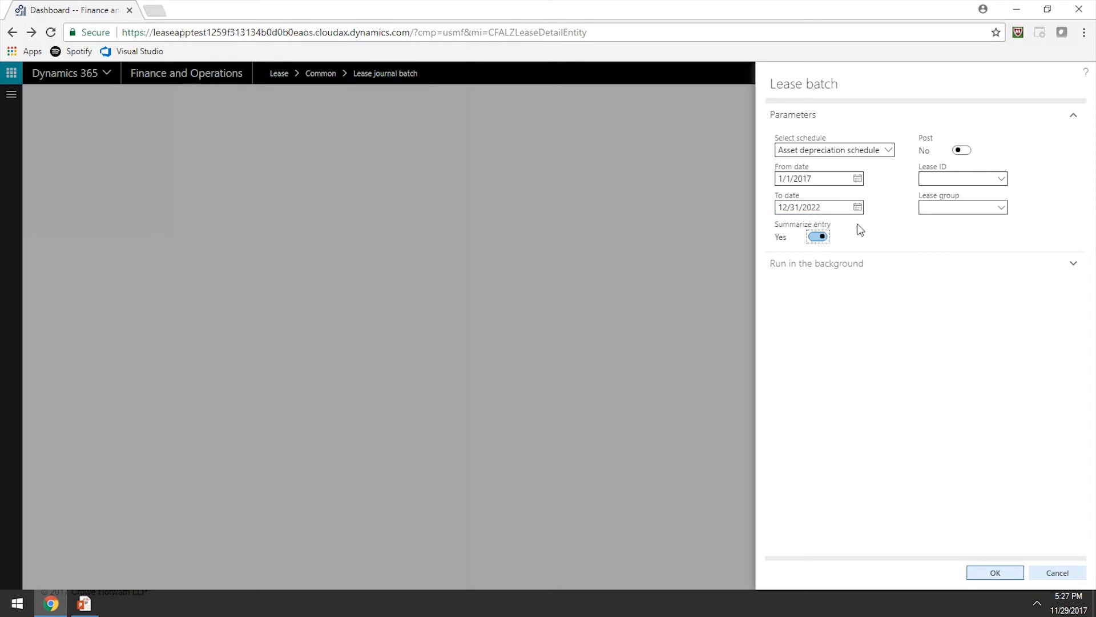
{"action": "left_click", "coordinate": [1001, 178]}
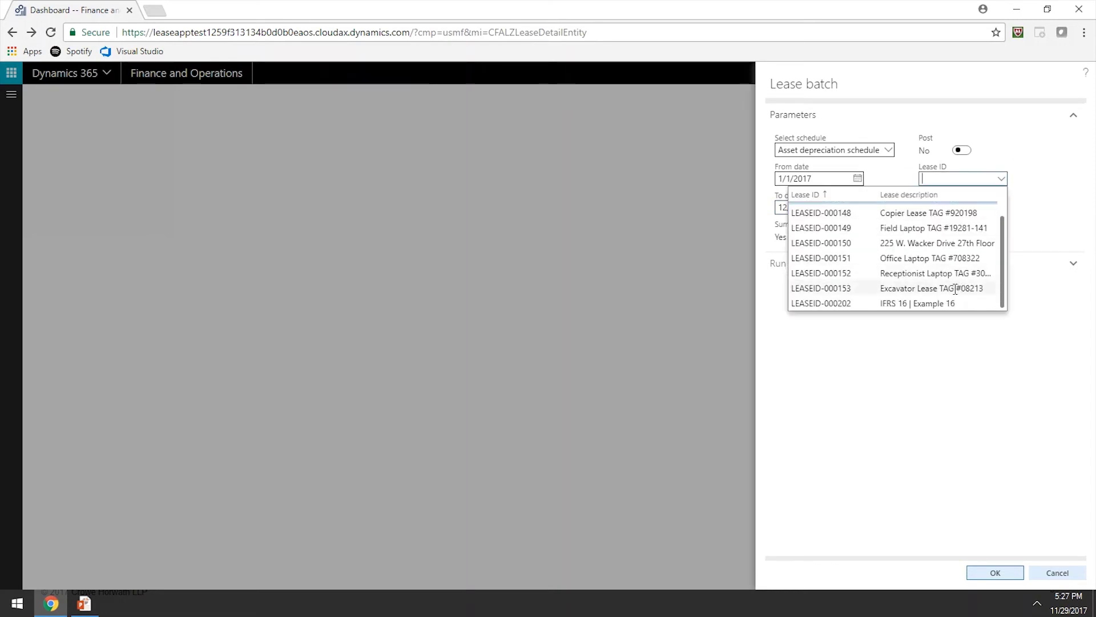
{"action": "left_click", "coordinate": [953, 303]}
{"action": "left_click", "coordinate": [996, 575]}
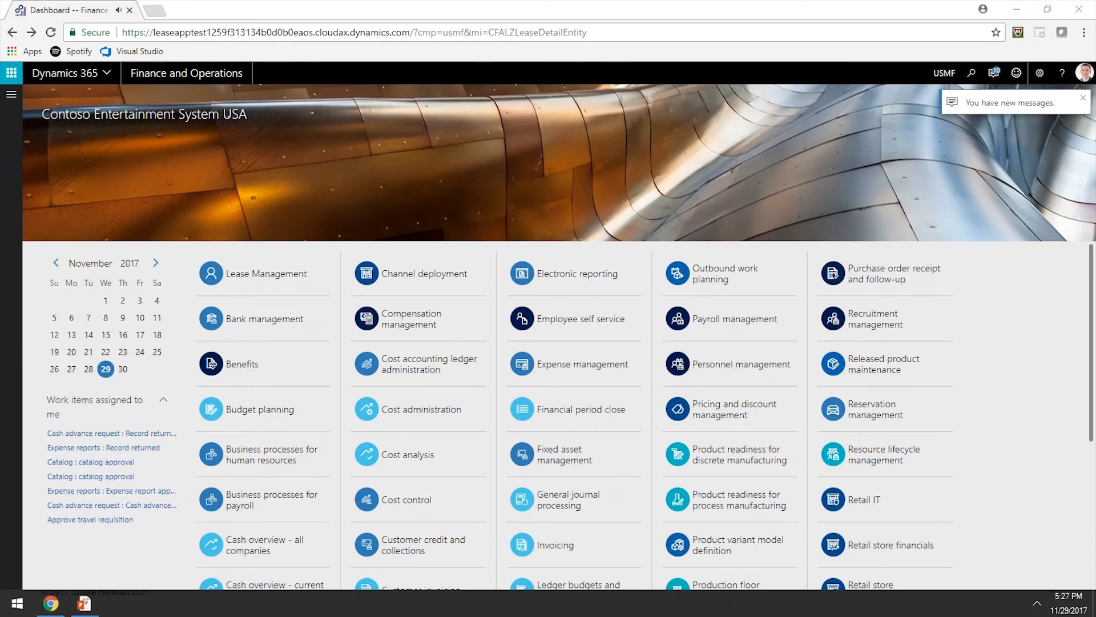
Step: Open the Example 16 lease's general journal from the lease summary, post the right-of-use asset depreciation journal, and return to the lease list
{"action": "left_click", "coordinate": [14, 94]}
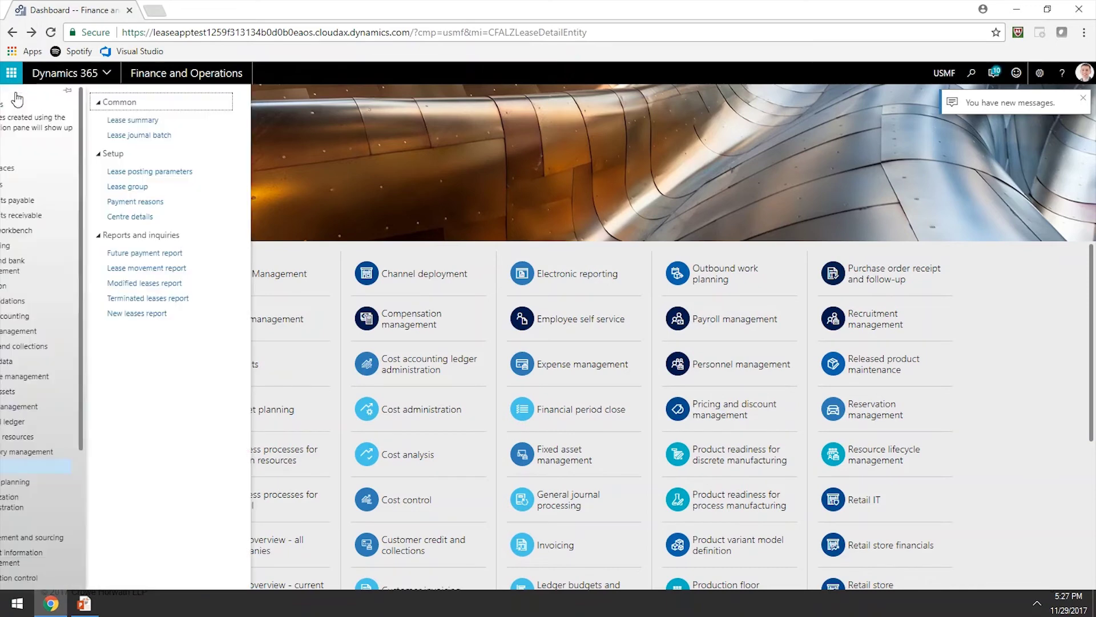
{"action": "left_click", "coordinate": [193, 128]}
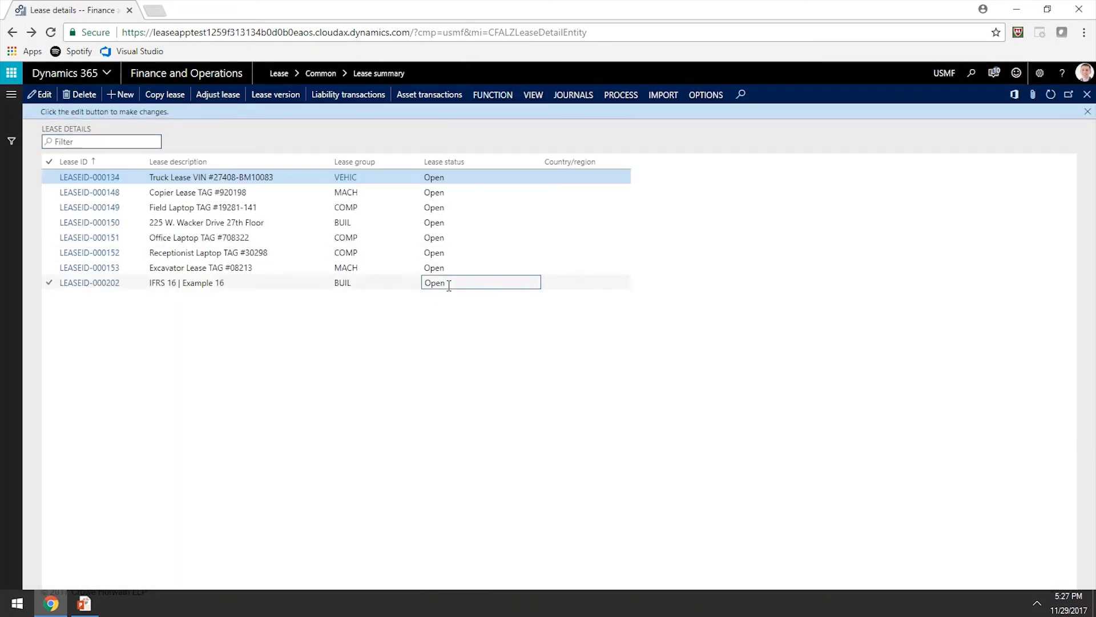
{"action": "left_click", "coordinate": [448, 285]}
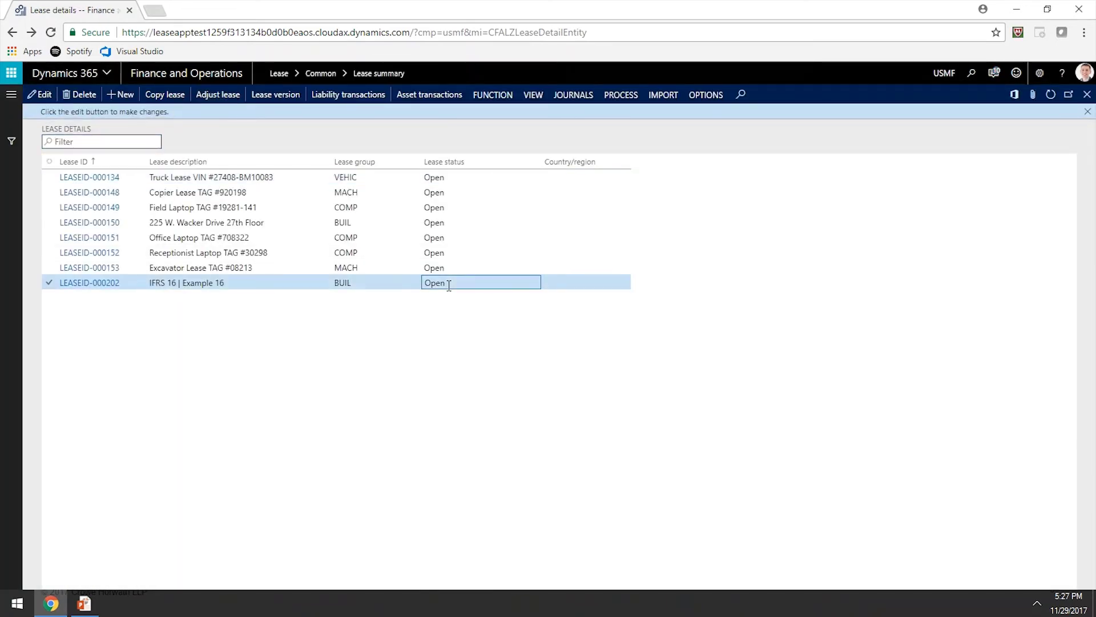
{"action": "left_click", "coordinate": [573, 94]}
{"action": "left_click", "coordinate": [82, 128]}
{"action": "left_click", "coordinate": [266, 218]}
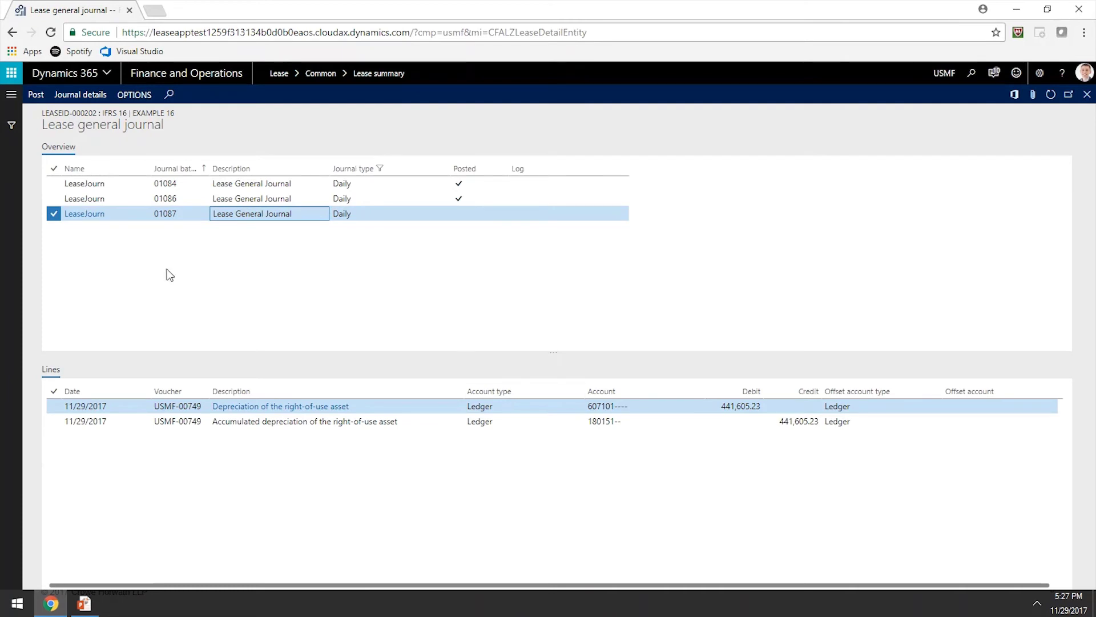
{"action": "left_click", "coordinate": [35, 95]}
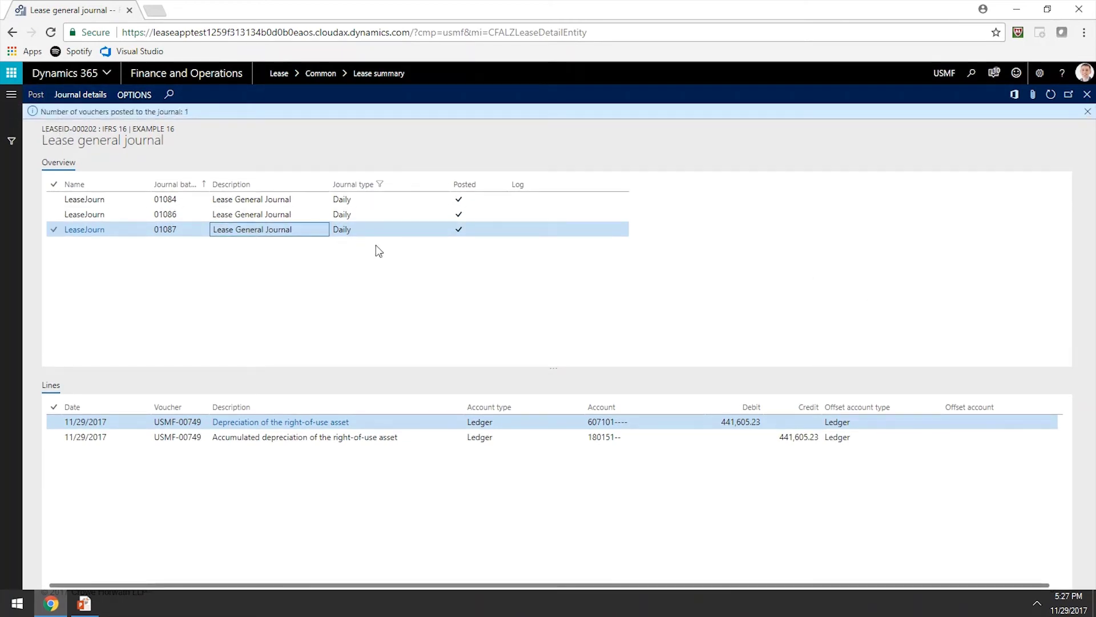
{"action": "left_click", "coordinate": [1088, 112]}
{"action": "left_click", "coordinate": [1087, 94]}
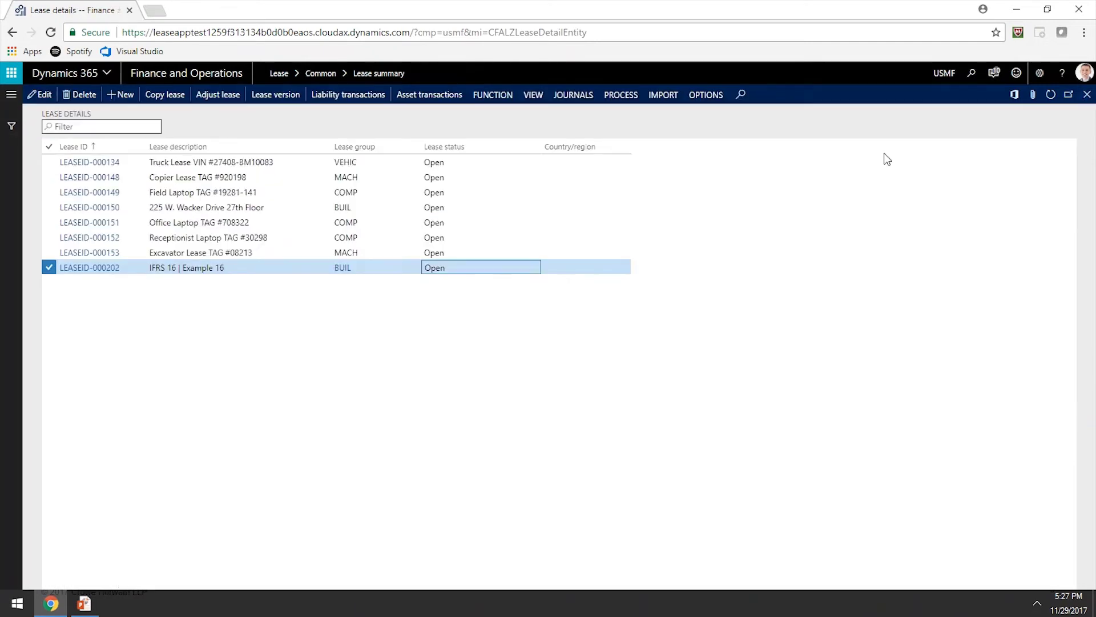
Step: Compare the Example 16 lease's right-of-use asset balance with the period 6 ending asset value on the PowerPoint payment schedule slide, and return to the lease list
{"action": "left_click", "coordinate": [438, 100]}
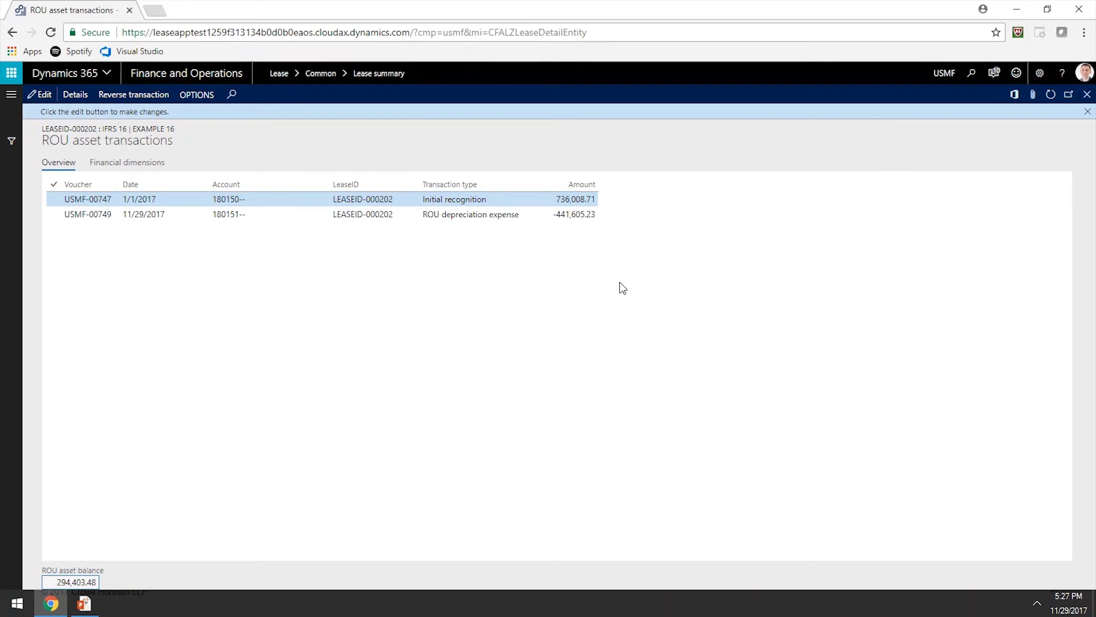
{"action": "left_click", "coordinate": [85, 603]}
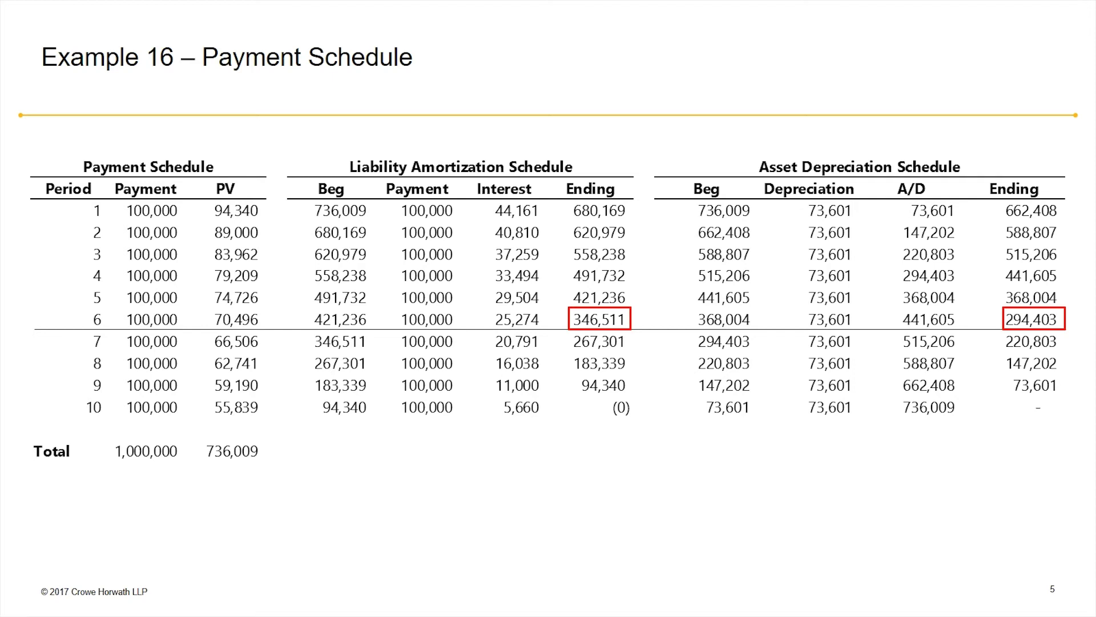
{"action": "key", "text": "alt+Tab"}
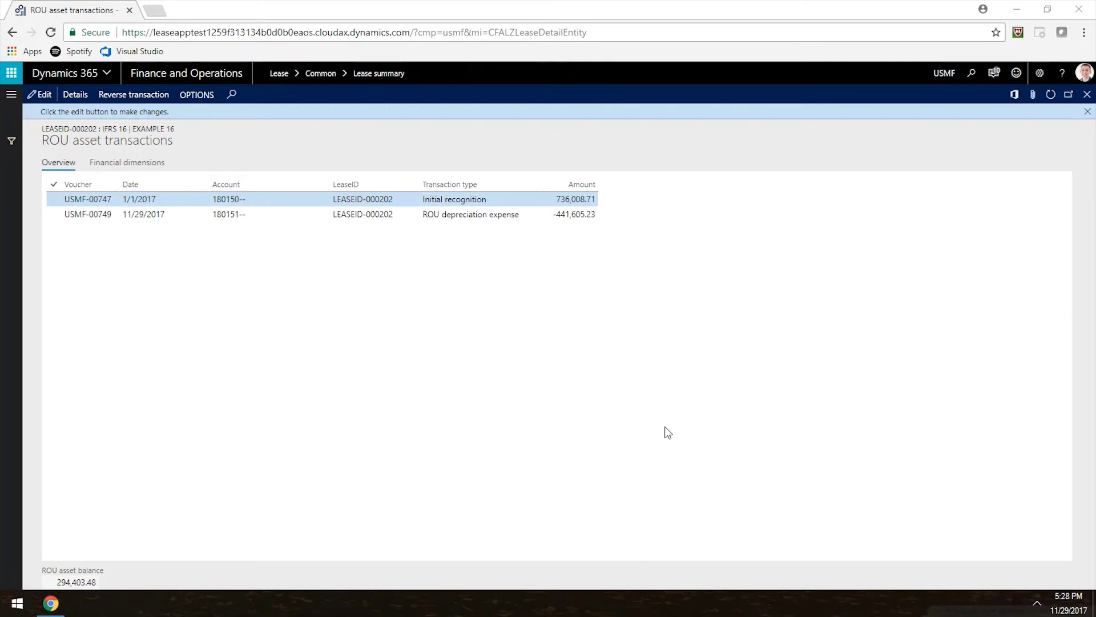
{"action": "left_click", "coordinate": [1087, 94]}
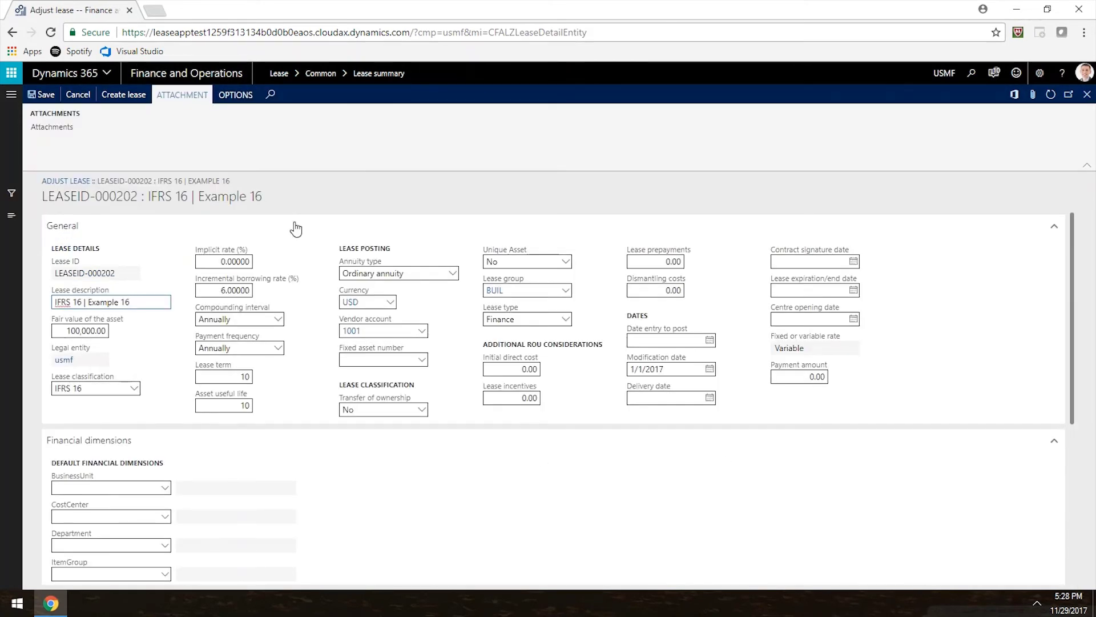
Step: In the Example 16 lease adjustment, set incremental borrowing rate 7%, lease term and asset useful life 8, and modification date 1/1/2023
{"action": "left_click", "coordinate": [219, 290]}
{"action": "type", "text": "7"}
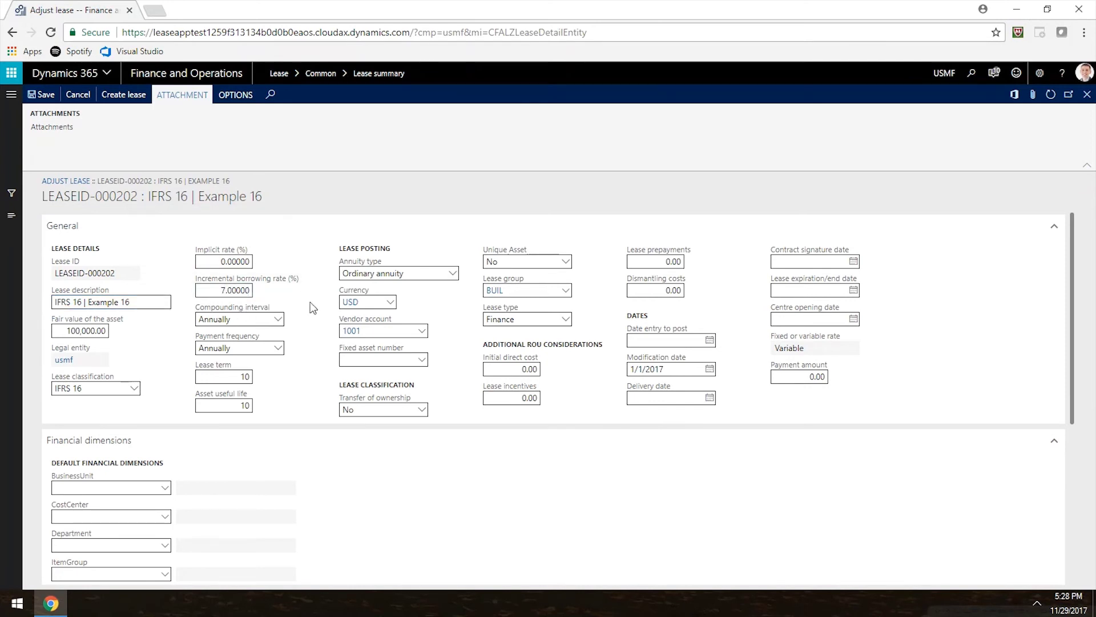
{"action": "left_click", "coordinate": [237, 376]}
{"action": "type", "text": "8"}
{"action": "key", "text": "Tab"}
{"action": "type", "text": "8"}
{"action": "left_click", "coordinate": [686, 369]}
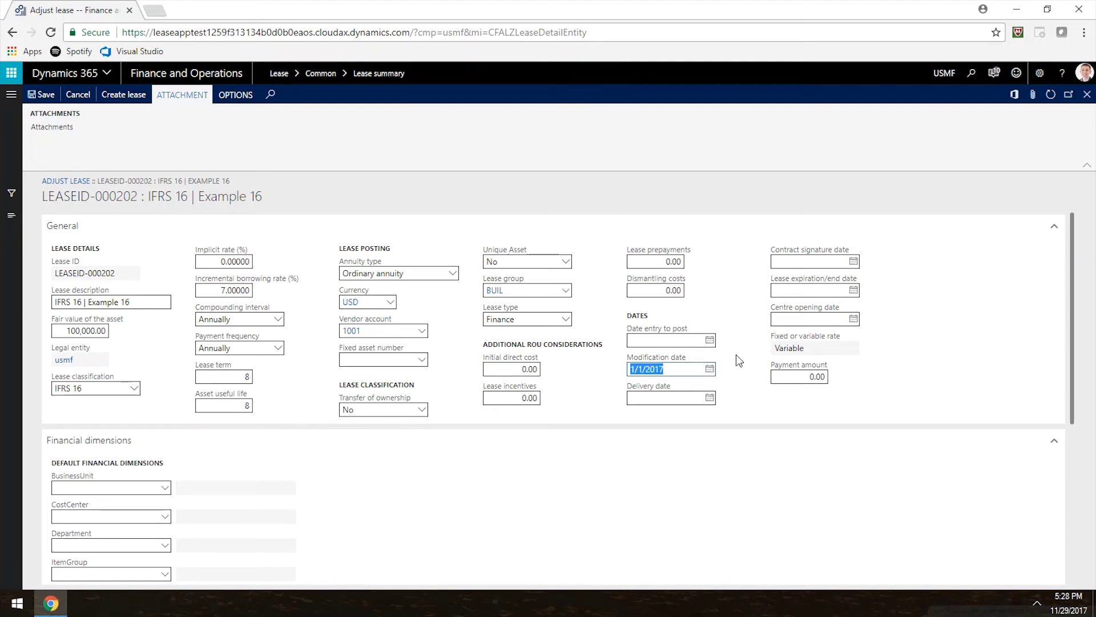
{"action": "type", "text": "1"}
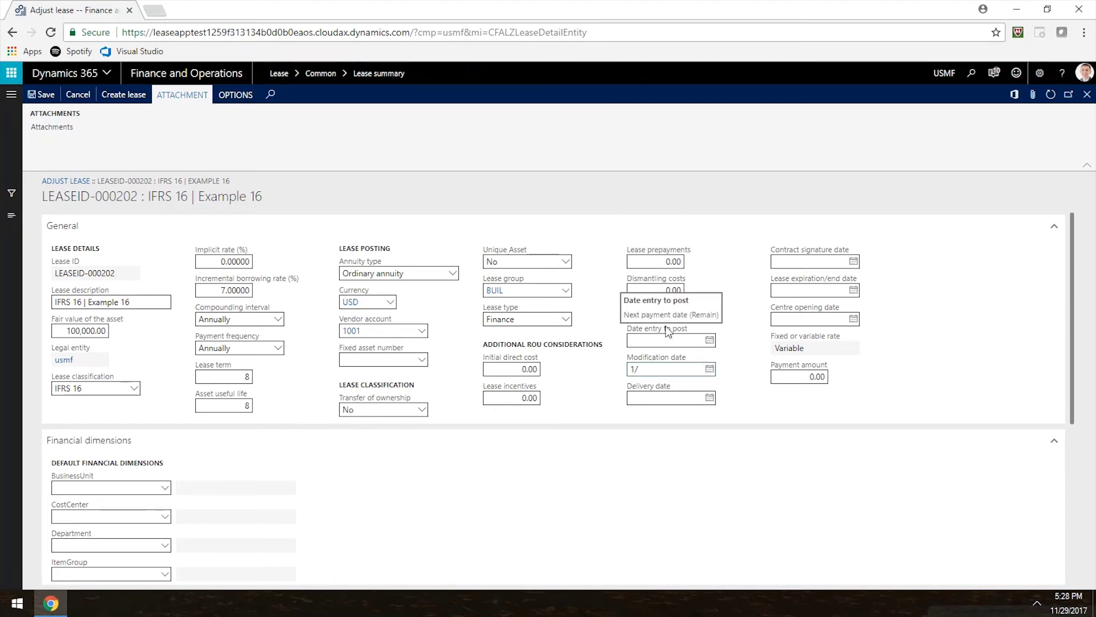
{"action": "type", "text": "/1/2023"}
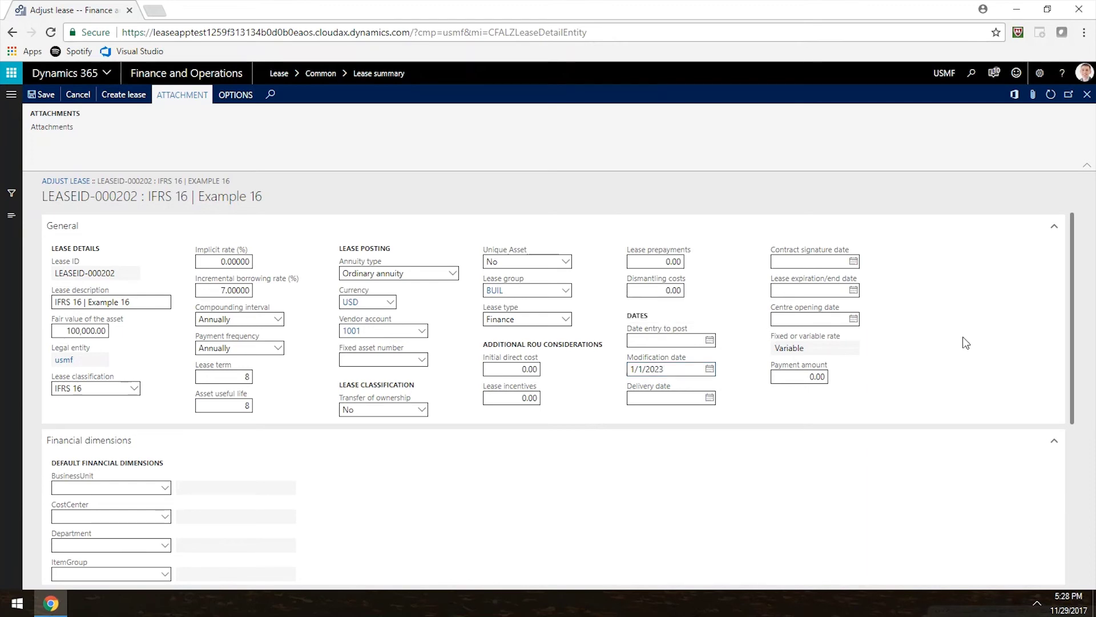
Step: Set the adjusted lease's payment schedule line to run from 1/1/2023 to 12/31/2030, and save the adjustment
{"action": "scroll", "coordinate": [965, 342], "scroll_direction": "down", "scroll_amount": 5}
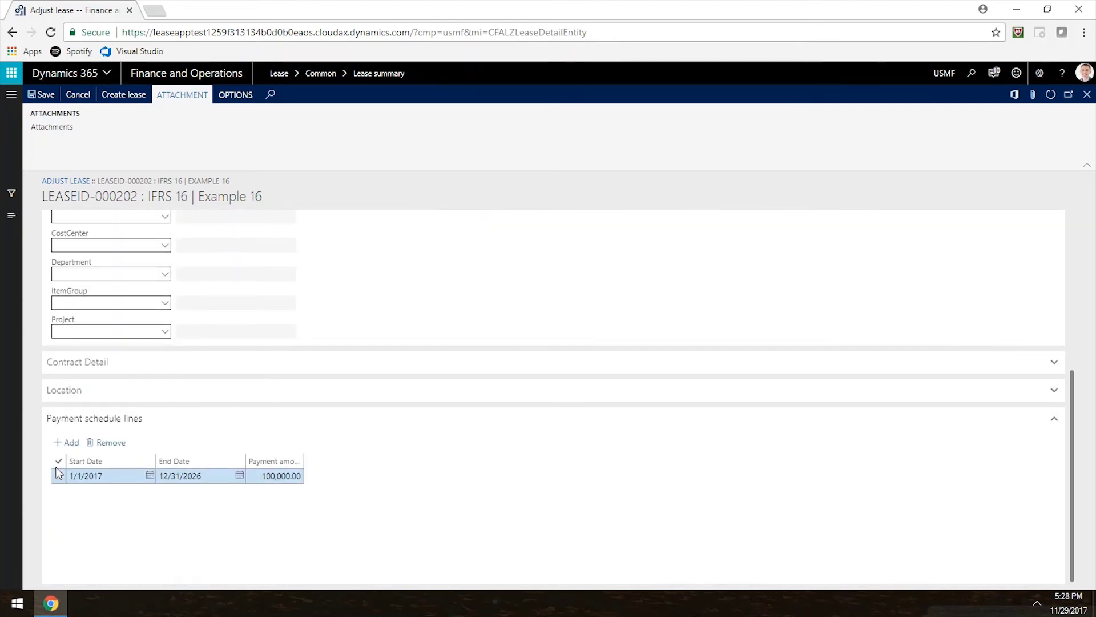
{"action": "left_click", "coordinate": [118, 471]}
{"action": "key", "text": "Home"}
{"action": "type", "text": "1/1/"}
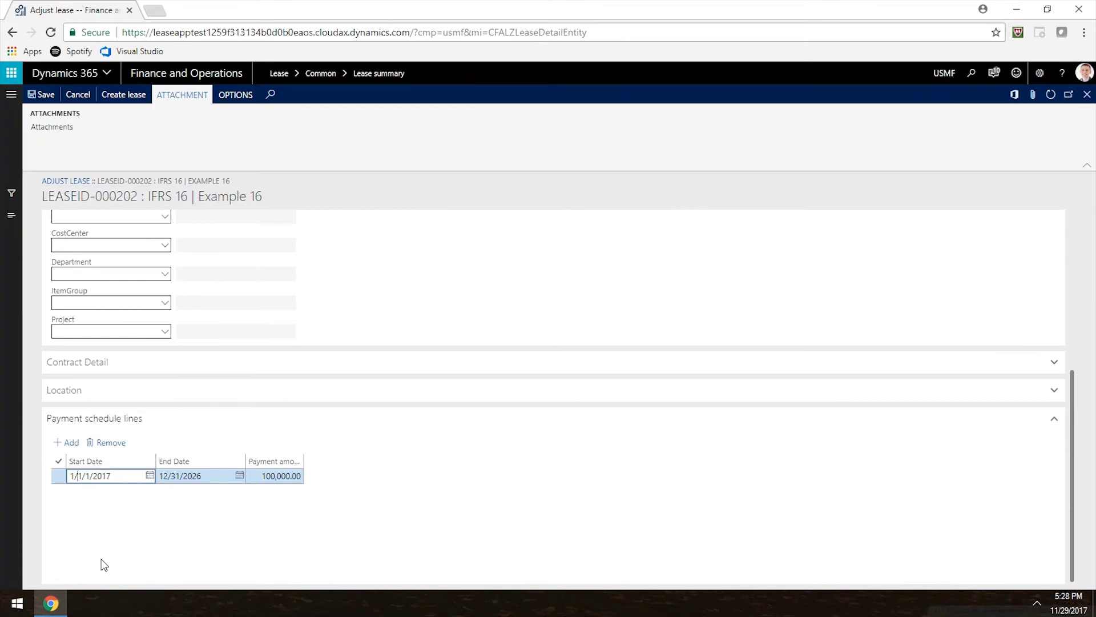
{"action": "key", "text": "ctrl+a"}
{"action": "type", "text": "1/1/20"}
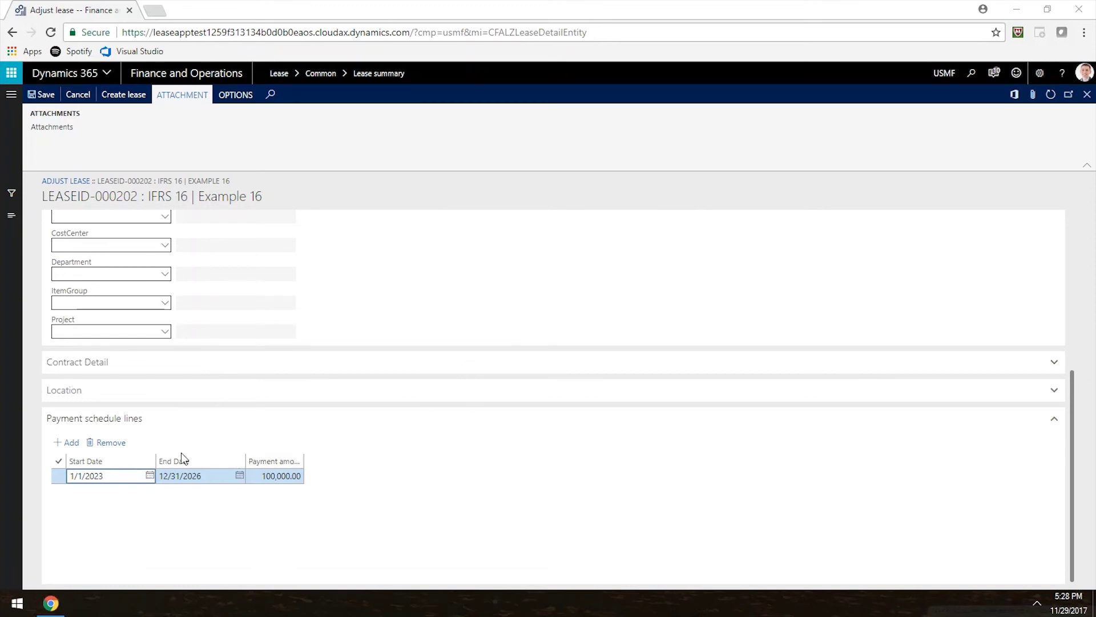
{"action": "left_click", "coordinate": [231, 471]}
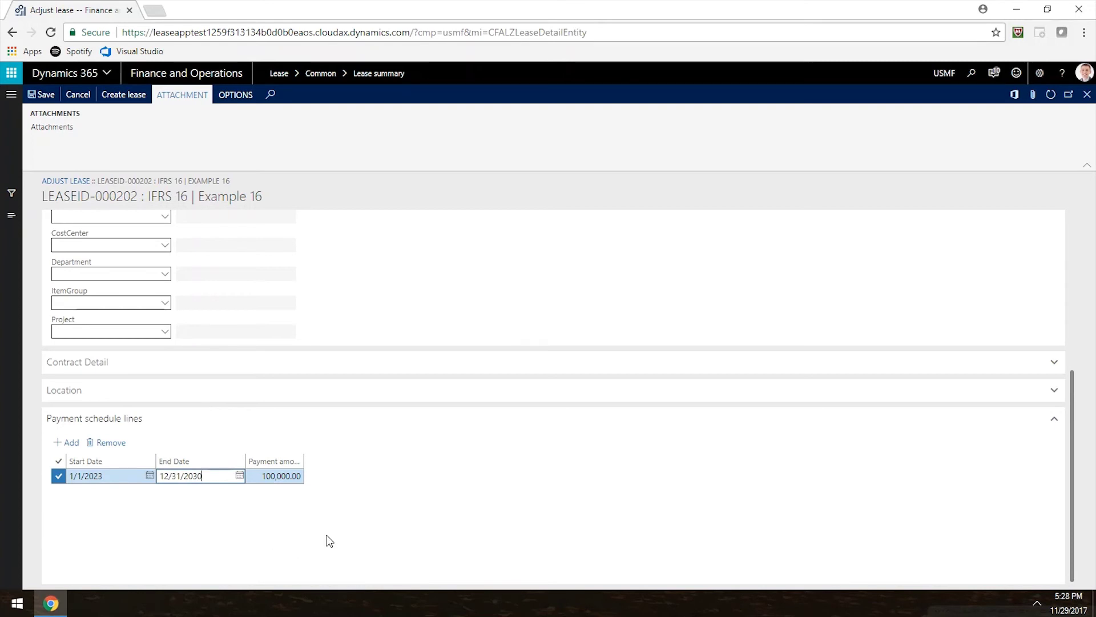
{"action": "scroll", "coordinate": [467, 469], "scroll_direction": "up", "scroll_amount": 5}
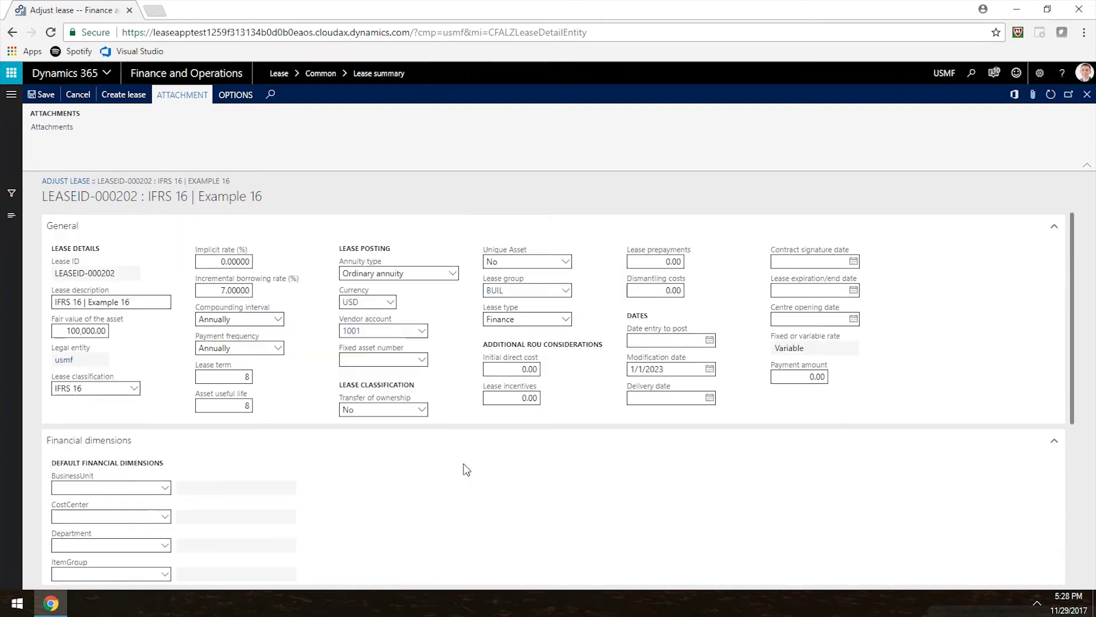
{"action": "left_click", "coordinate": [44, 95]}
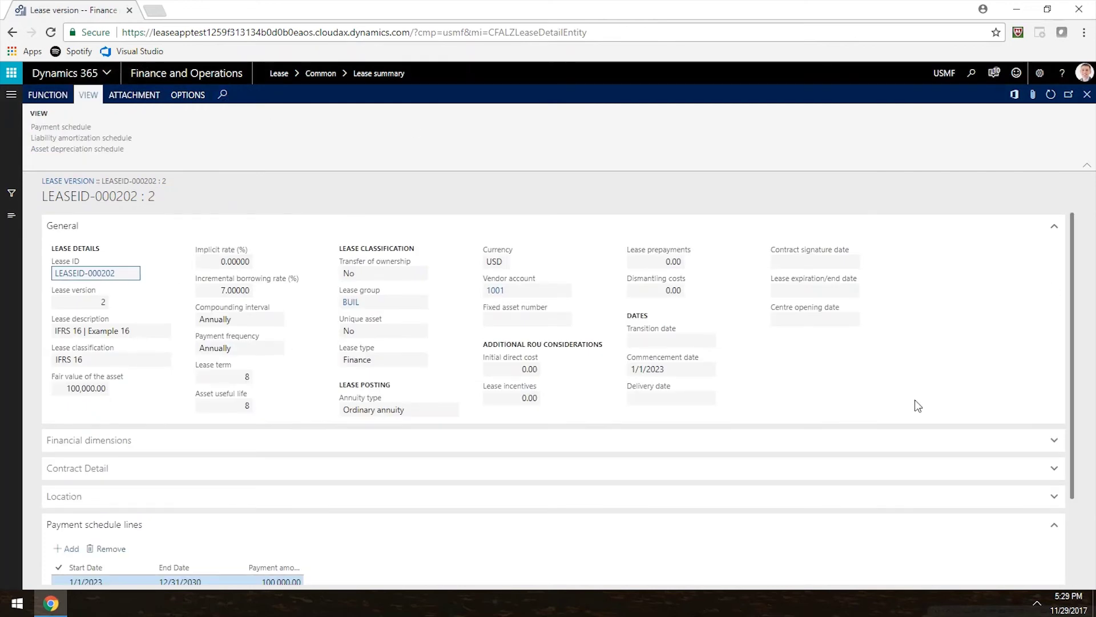
Step: Compare the general details of versions 1 and 2 of the Example 16 lease
{"action": "left_click", "coordinate": [12, 216]}
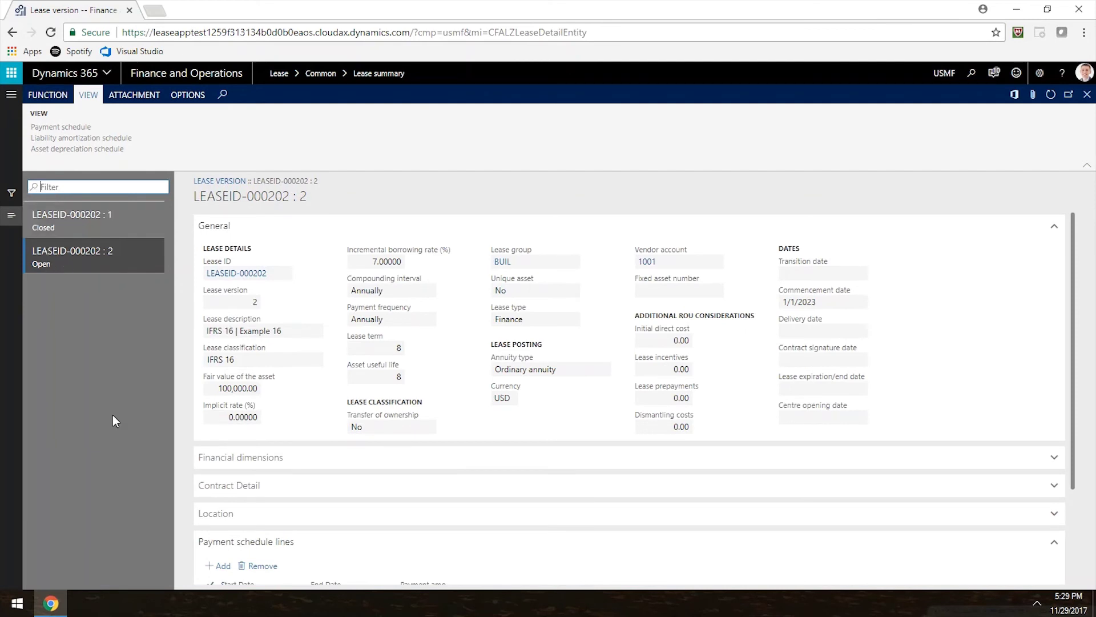
{"action": "left_click", "coordinate": [137, 220]}
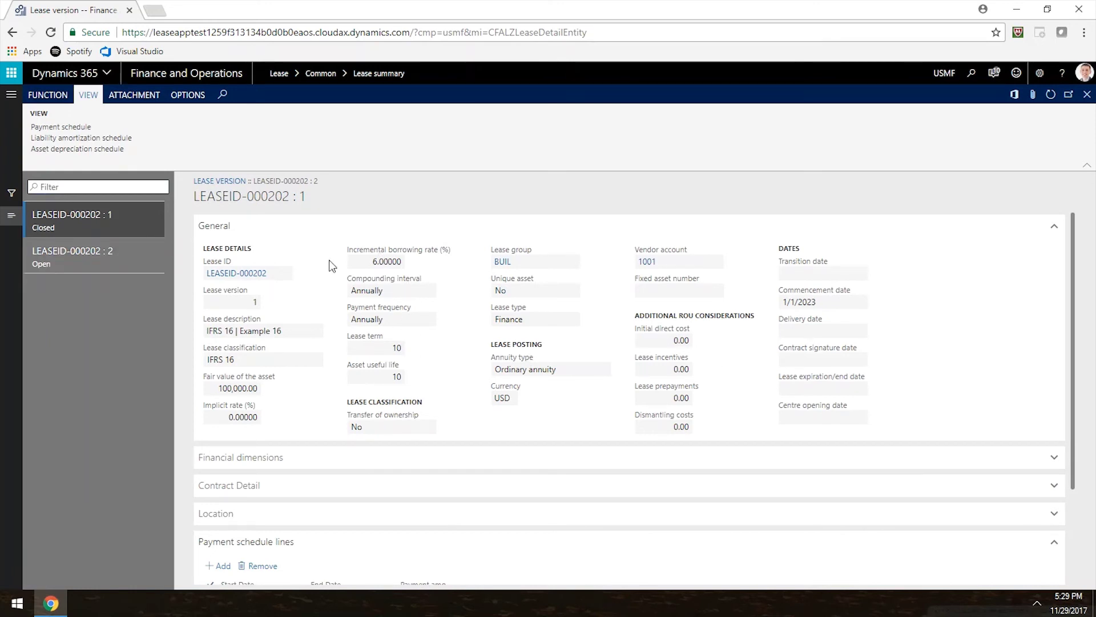
{"action": "left_click", "coordinate": [140, 260]}
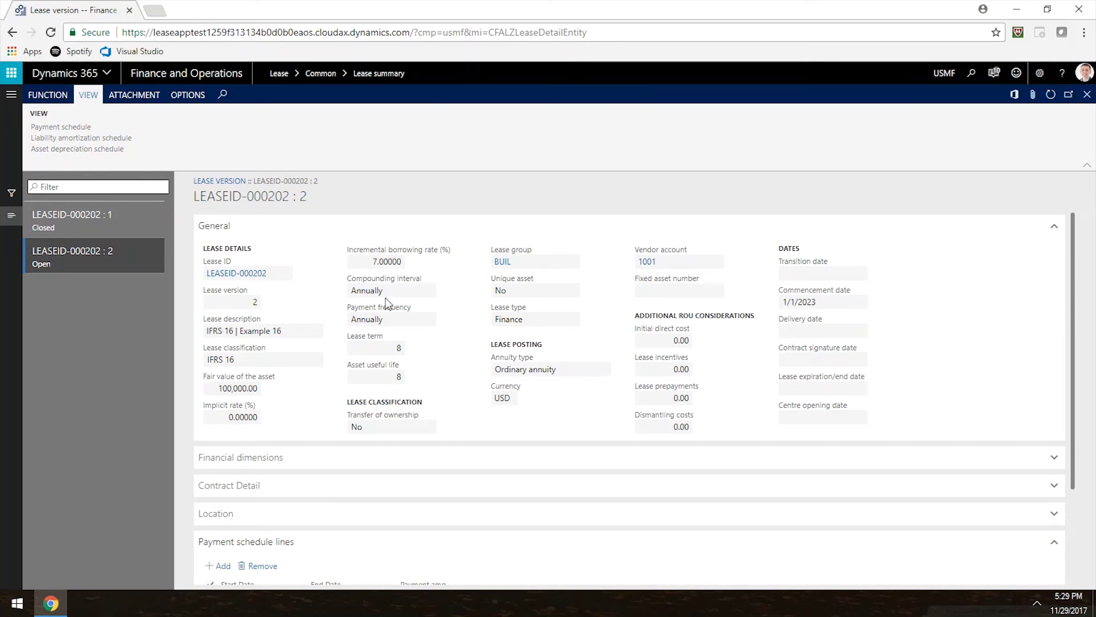
{"action": "mouse_move", "coordinate": [392, 261]}
Step: Create the payment schedule for version 2 of the Example 16 lease and open it
{"action": "left_click", "coordinate": [47, 95]}
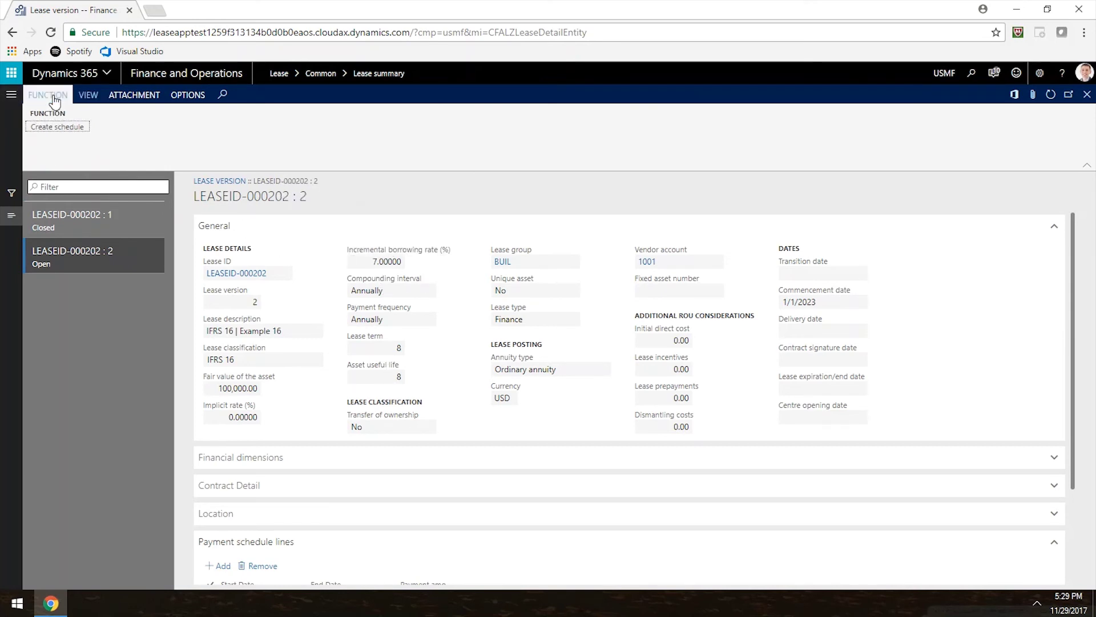
{"action": "left_click", "coordinate": [57, 127]}
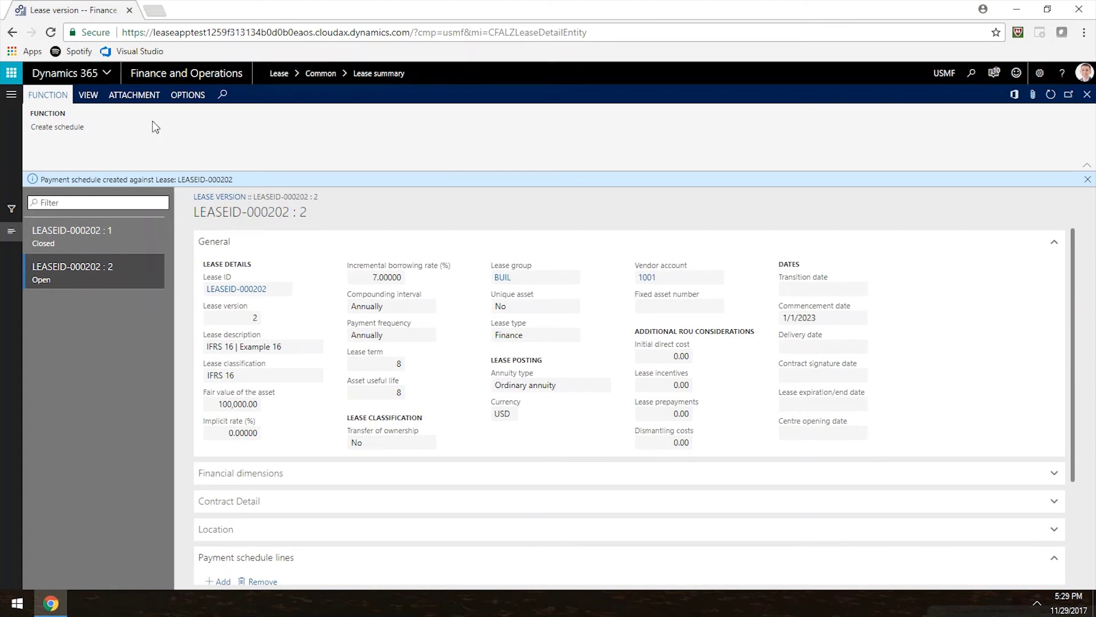
{"action": "left_click", "coordinate": [90, 98]}
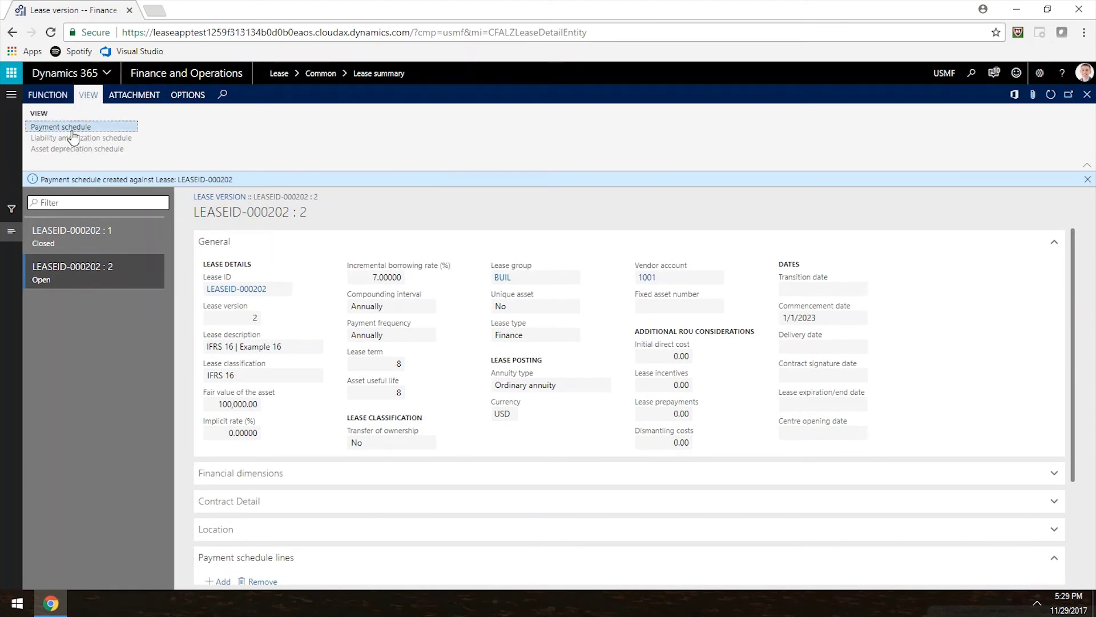
{"action": "left_click", "coordinate": [76, 128]}
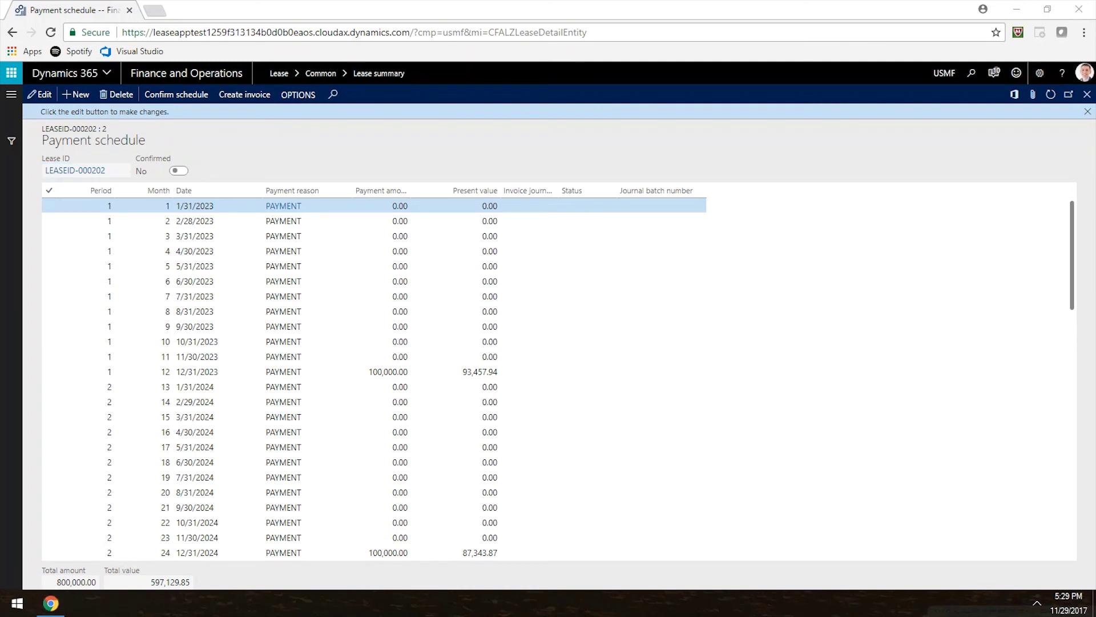
Step: Check version 2's payment schedule against the modified schedule slide in PowerPoint, confirm the schedule, and return to the lease version
{"action": "key", "text": "alt+Tab"}
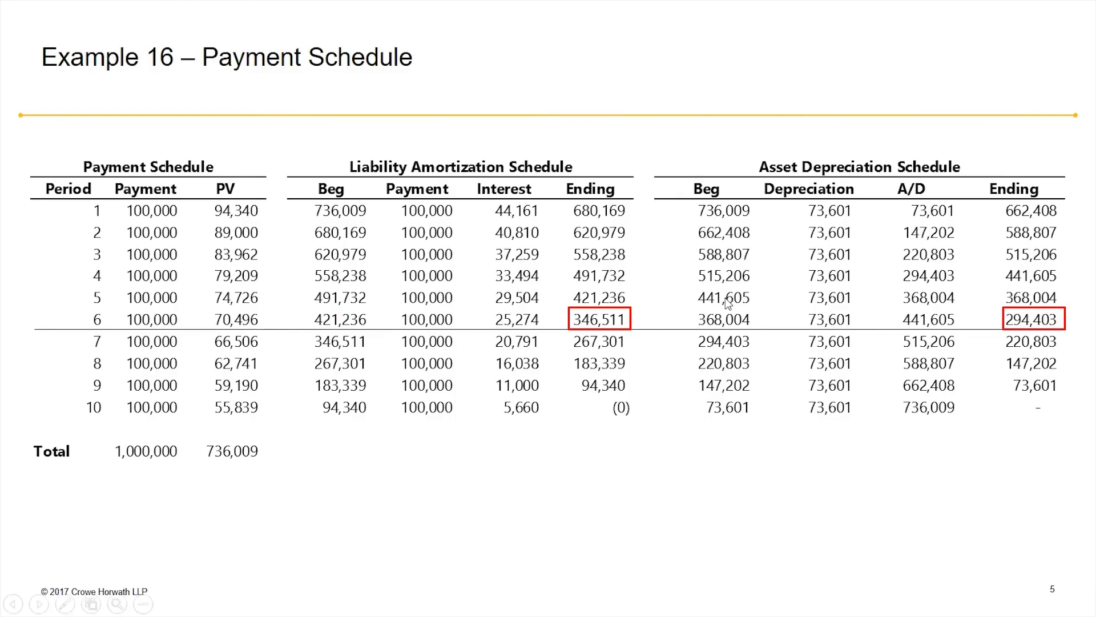
{"action": "key", "text": "Left"}
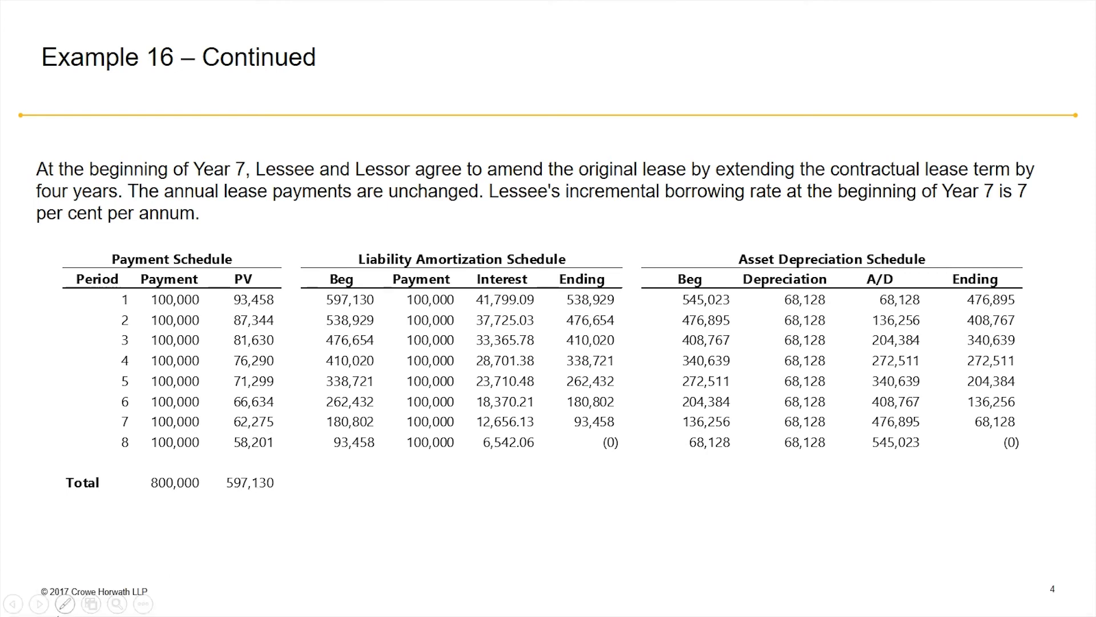
{"action": "left_click", "coordinate": [62, 604]}
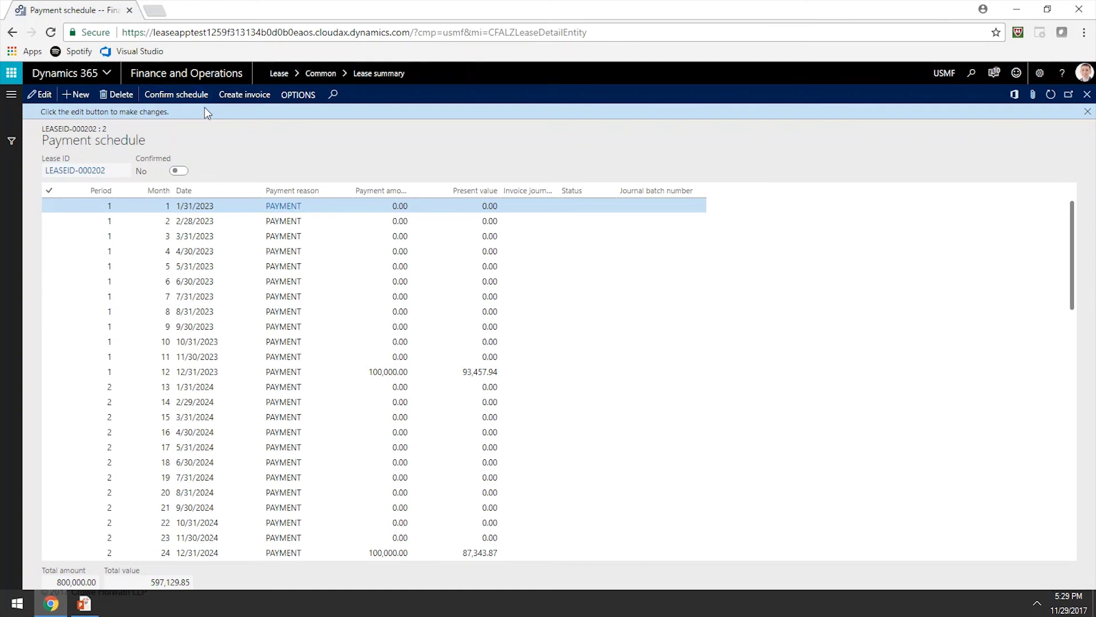
{"action": "left_click", "coordinate": [185, 99]}
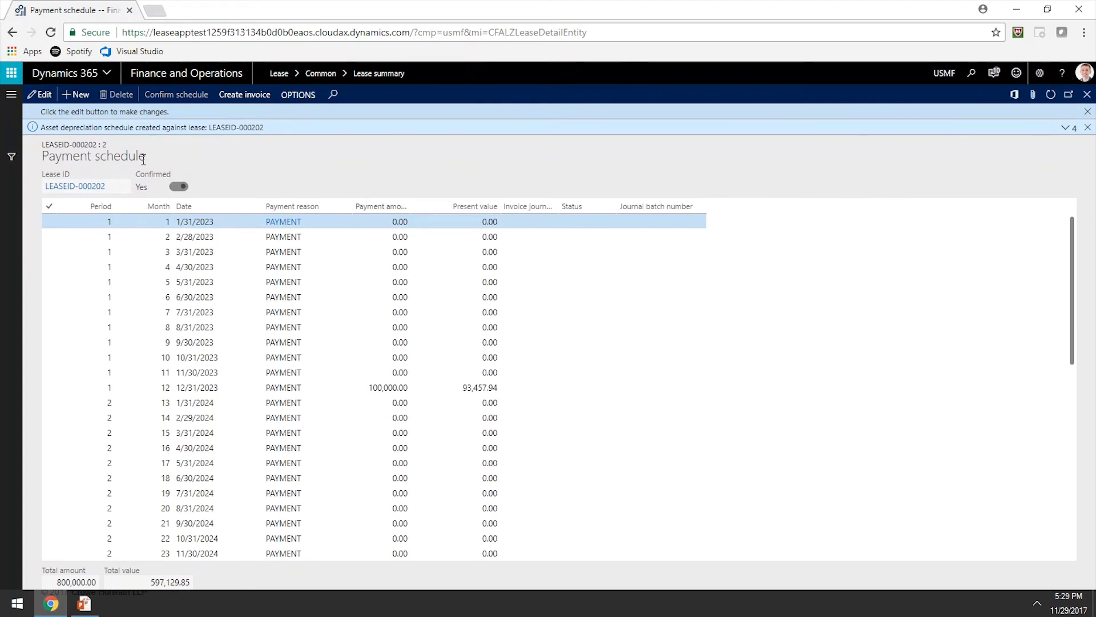
{"action": "left_click", "coordinate": [1087, 112]}
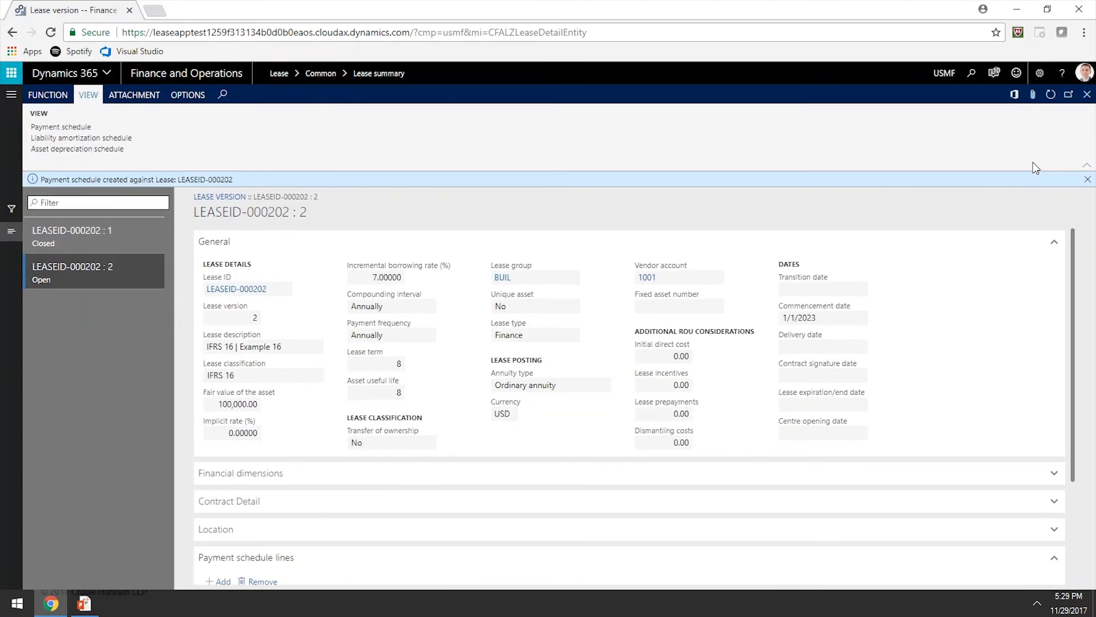
Step: Review version 2's lease liability amortization schedule and open its asset depreciation schedule
{"action": "left_click", "coordinate": [117, 138]}
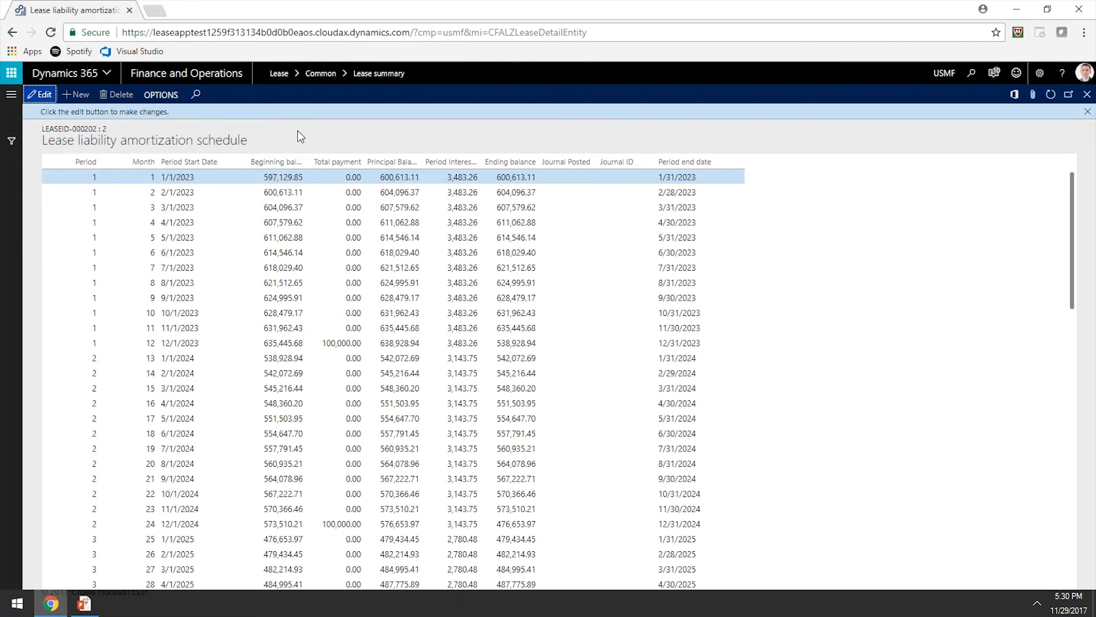
{"action": "key", "text": "Escape"}
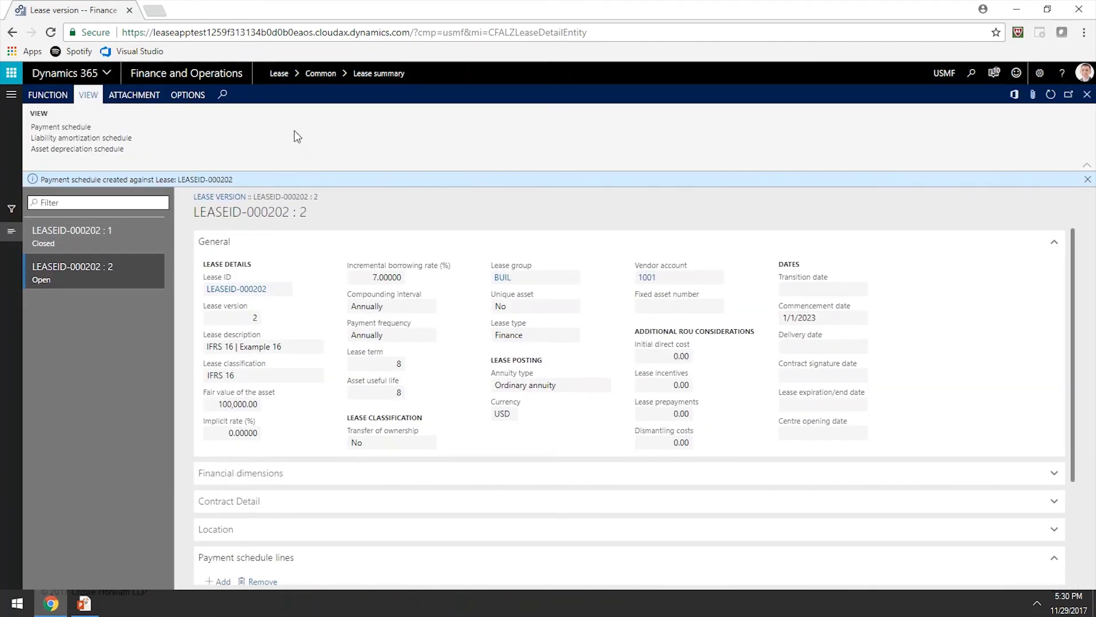
{"action": "left_click", "coordinate": [85, 149]}
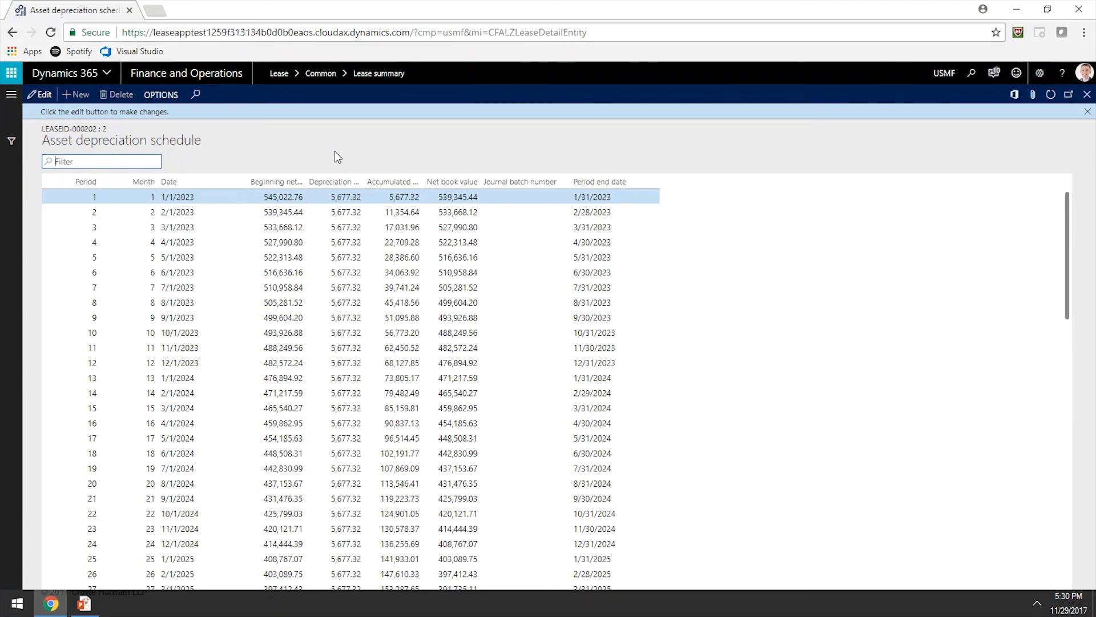
Step: Compare version 2's asset depreciation schedule with the adjustment and modified schedule slides in PowerPoint, and return to the lease version
{"action": "left_click", "coordinate": [84, 604]}
{"action": "key", "text": "Right"}
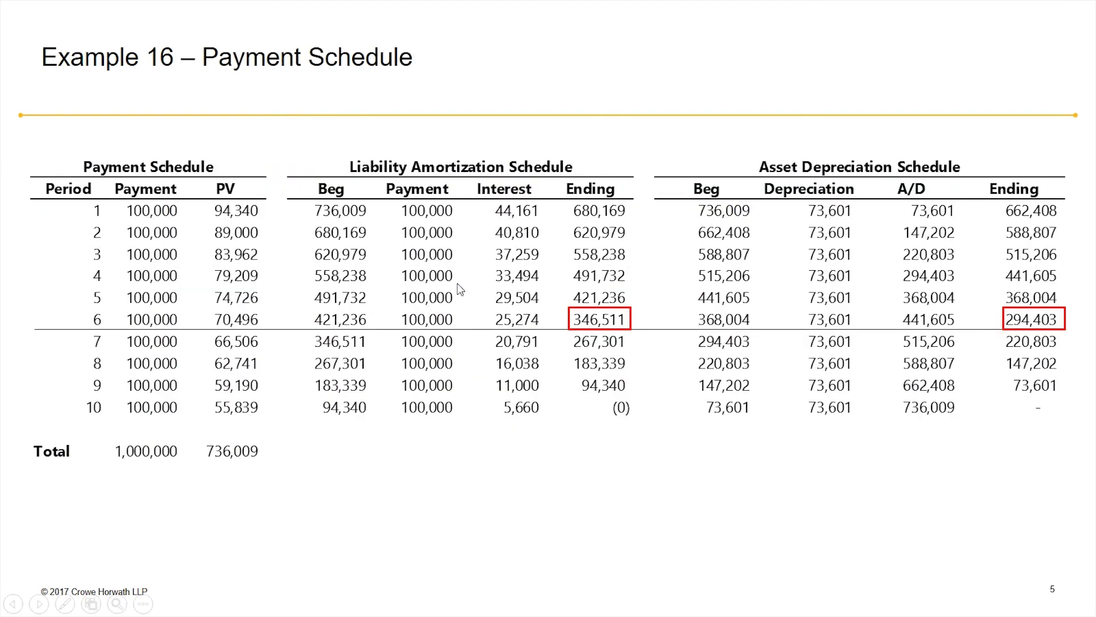
{"action": "key", "text": "Right"}
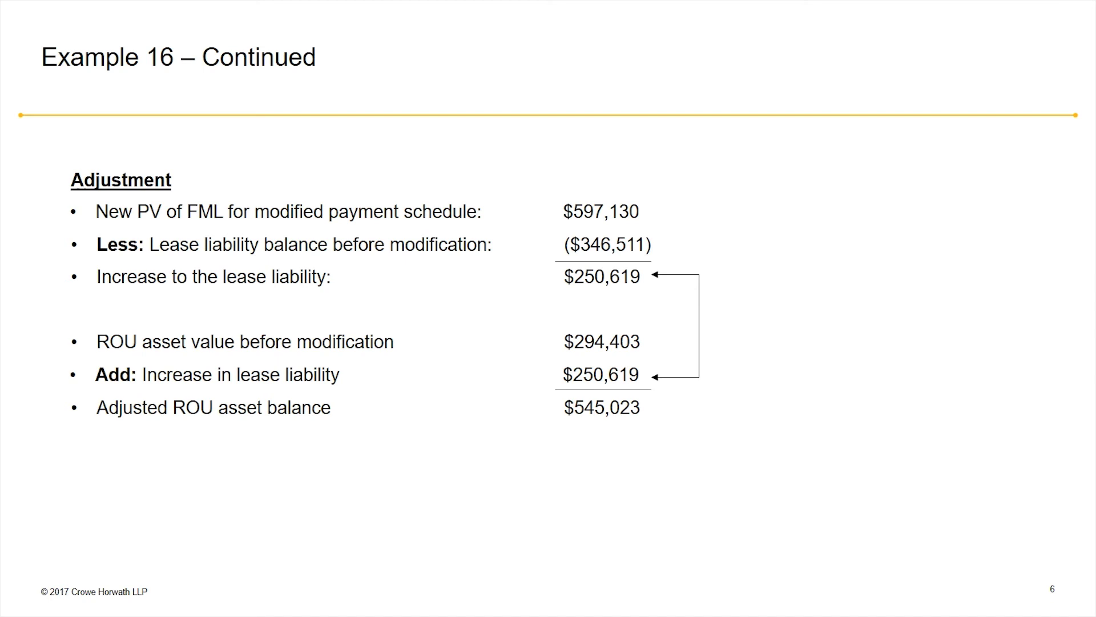
{"action": "key", "text": "Left"}
{"action": "key", "text": "Left"}
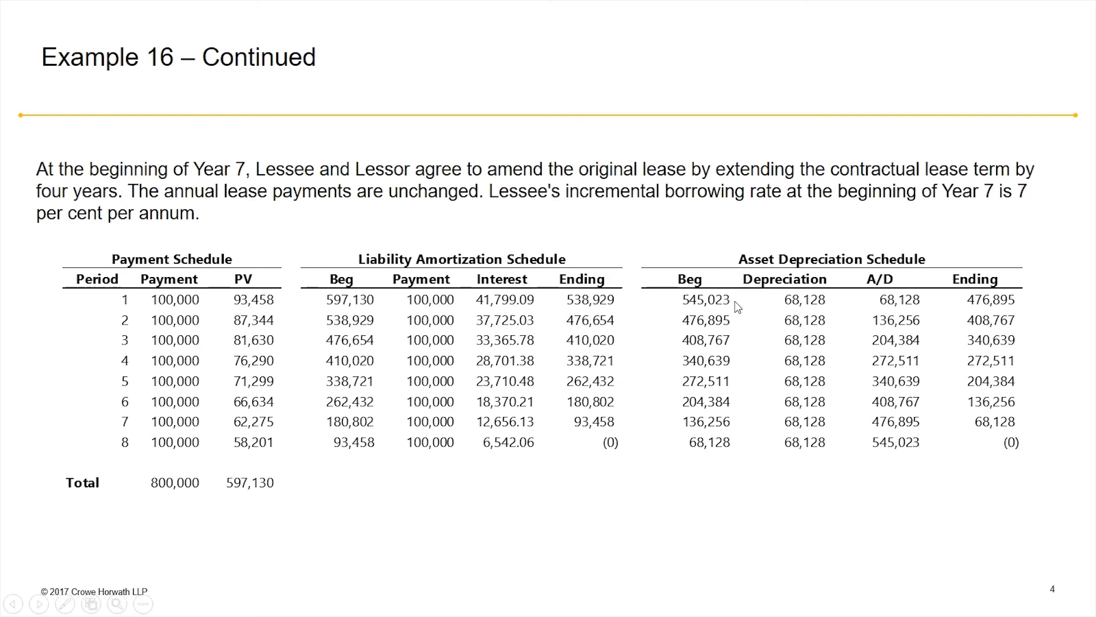
{"action": "key", "text": "alt+Tab"}
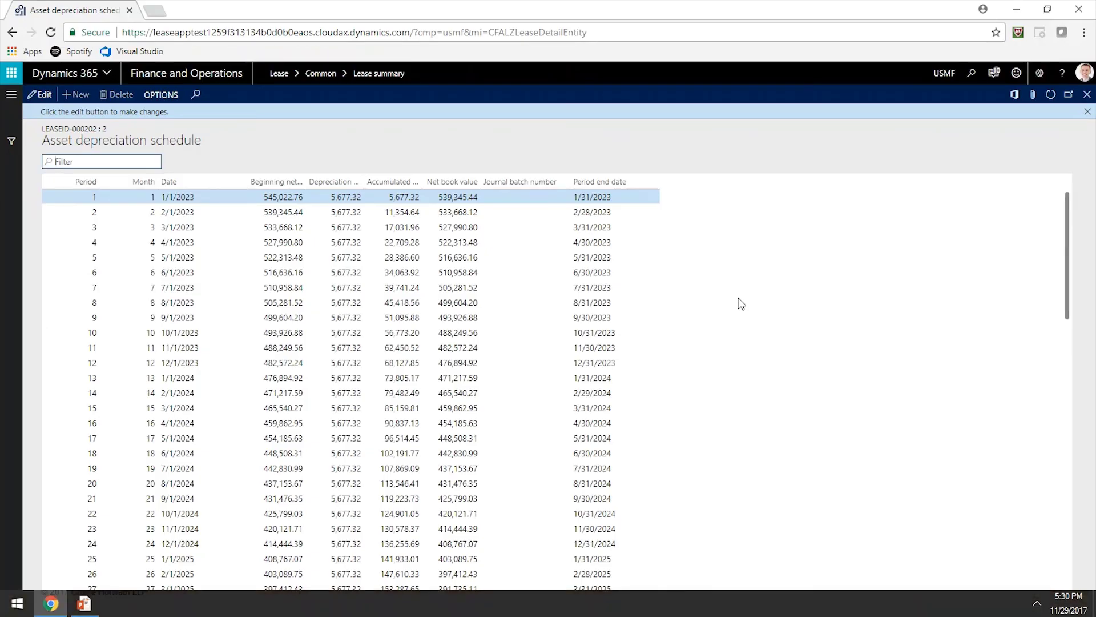
{"action": "left_click", "coordinate": [1088, 111]}
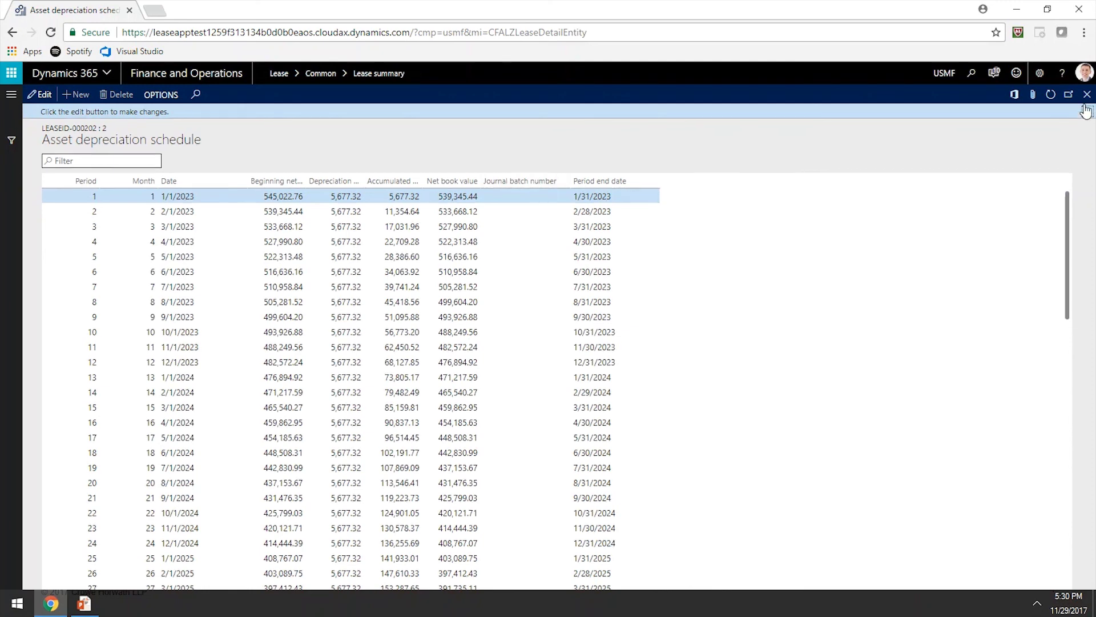
{"action": "left_click", "coordinate": [1086, 103]}
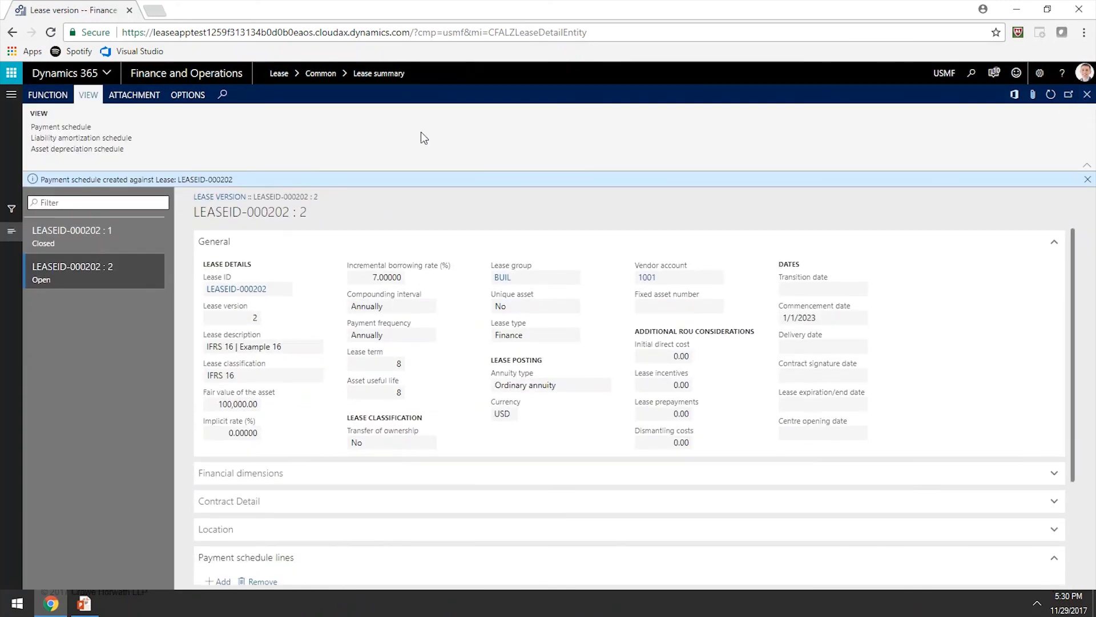
Step: Return to the lease list and create the lease adjustment journal for the IFRS 16 Example 16 lease
{"action": "left_click", "coordinate": [1087, 94]}
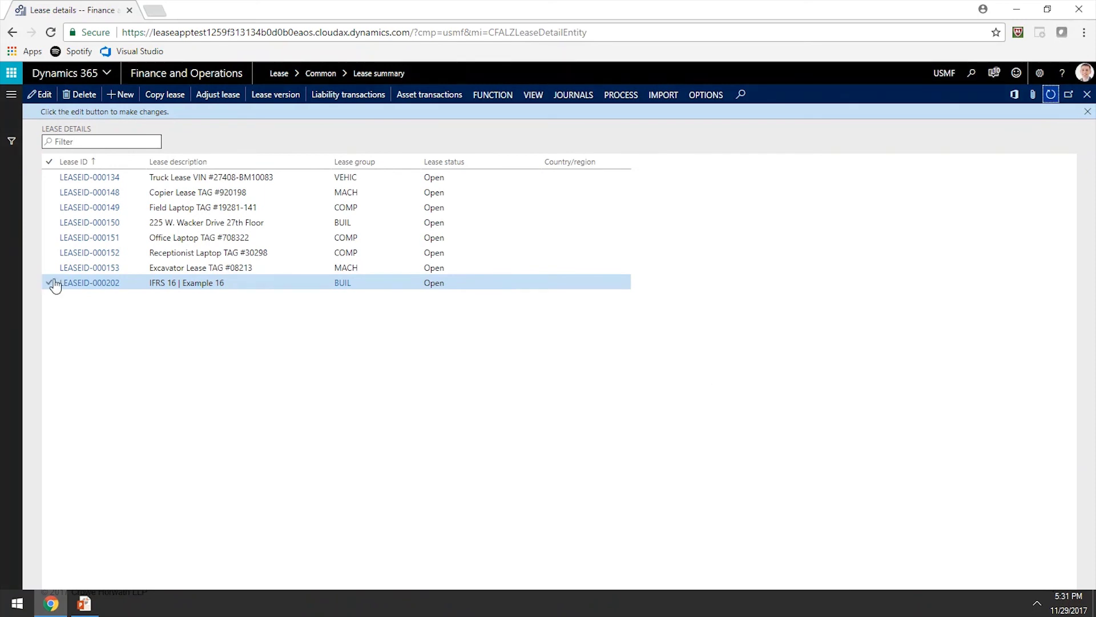
{"action": "left_click", "coordinate": [491, 96]}
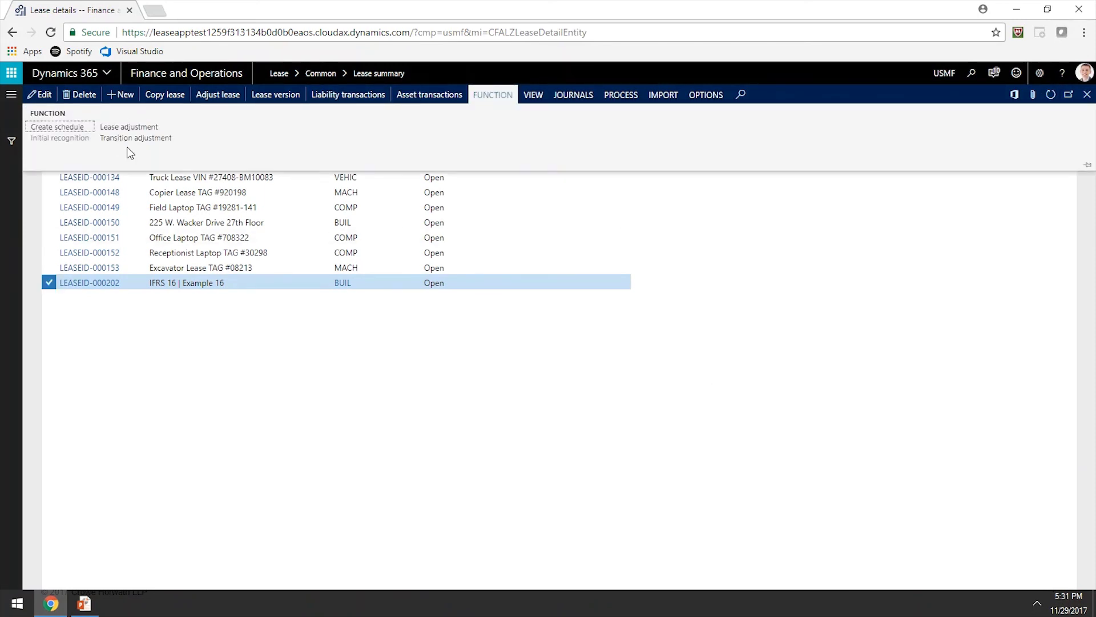
{"action": "left_click", "coordinate": [155, 131]}
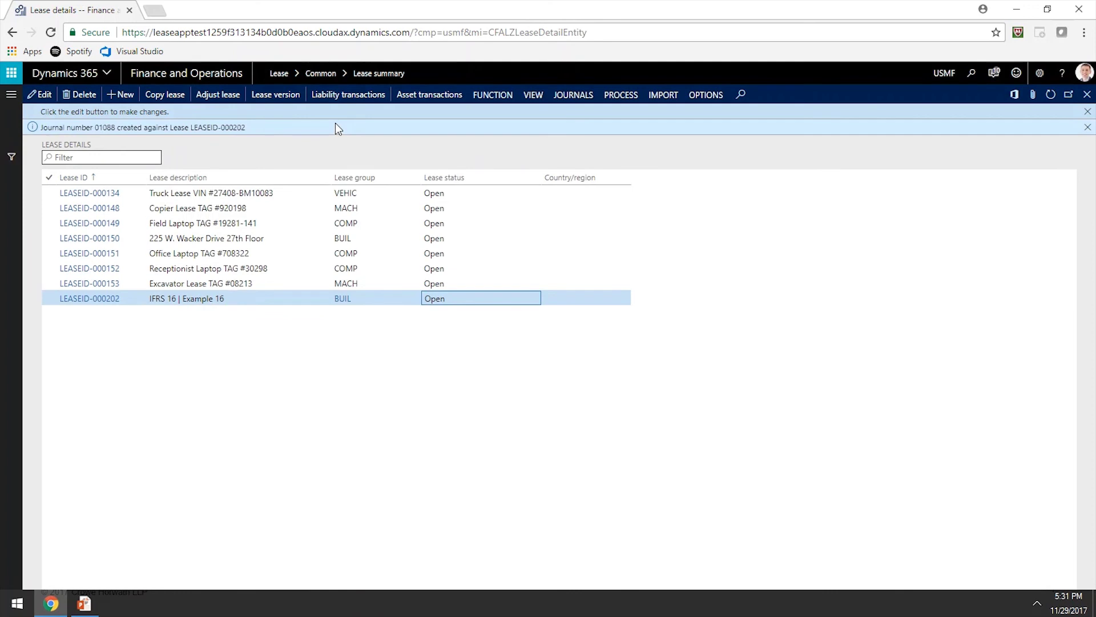
Step: Find the unposted adjustment journal among the Example 16 lease's general journals and open its voucher lines
{"action": "left_click", "coordinate": [571, 97]}
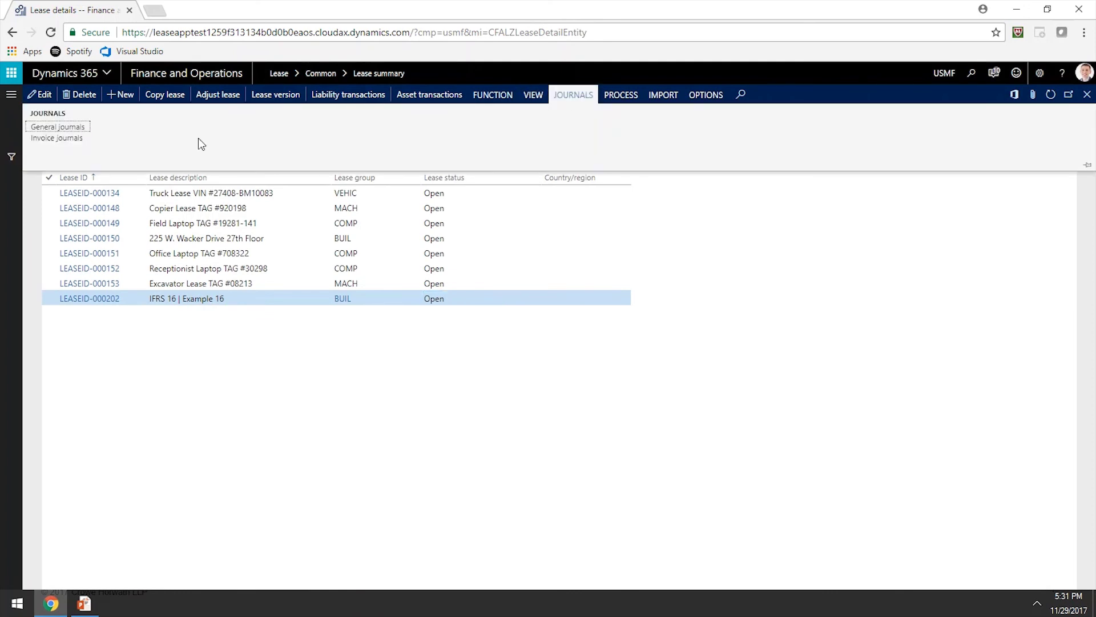
{"action": "left_click", "coordinate": [63, 127]}
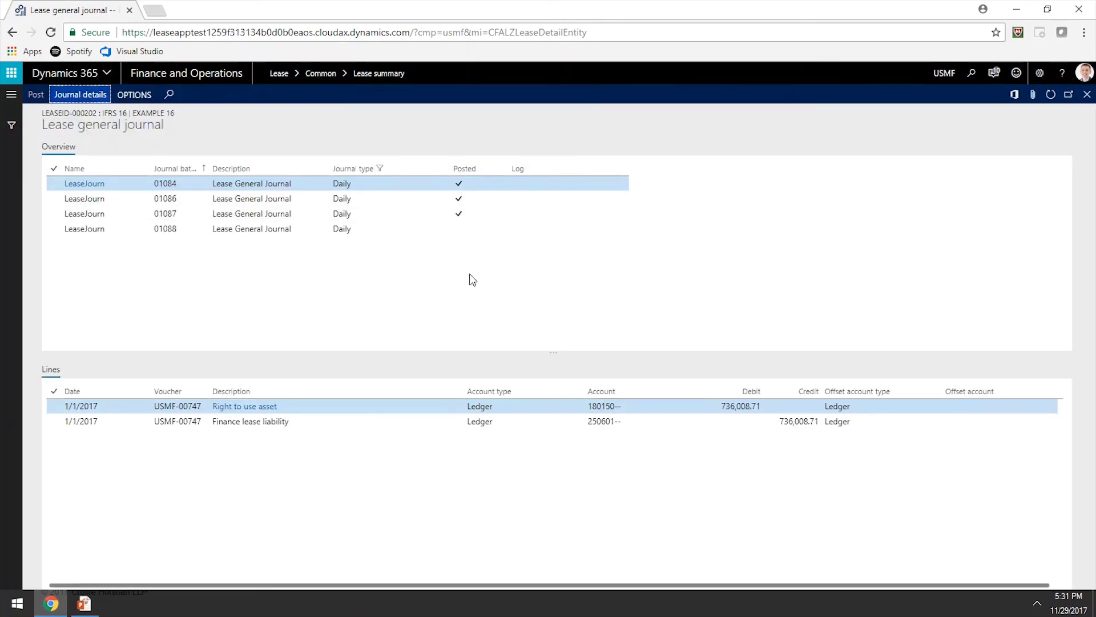
{"action": "left_click", "coordinate": [451, 230]}
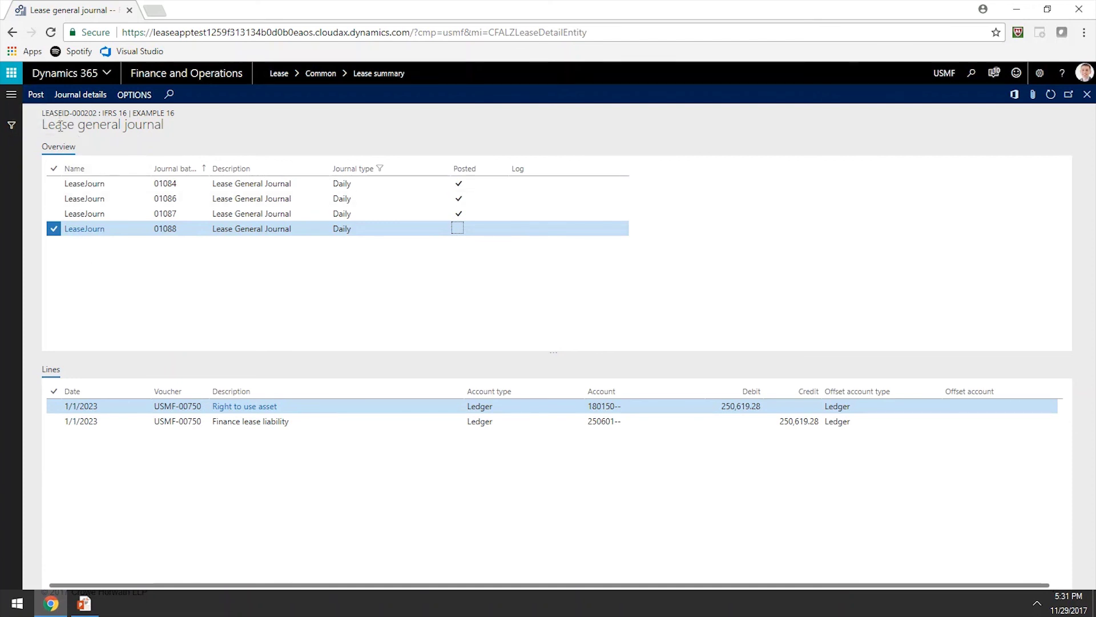
{"action": "left_click", "coordinate": [80, 95]}
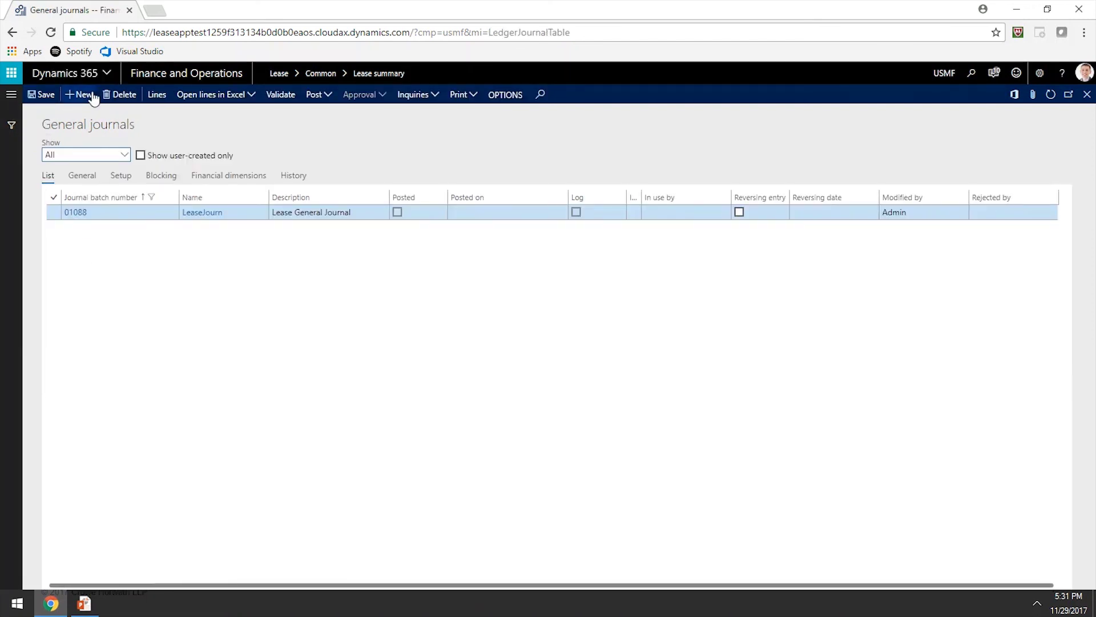
{"action": "left_click", "coordinate": [158, 101]}
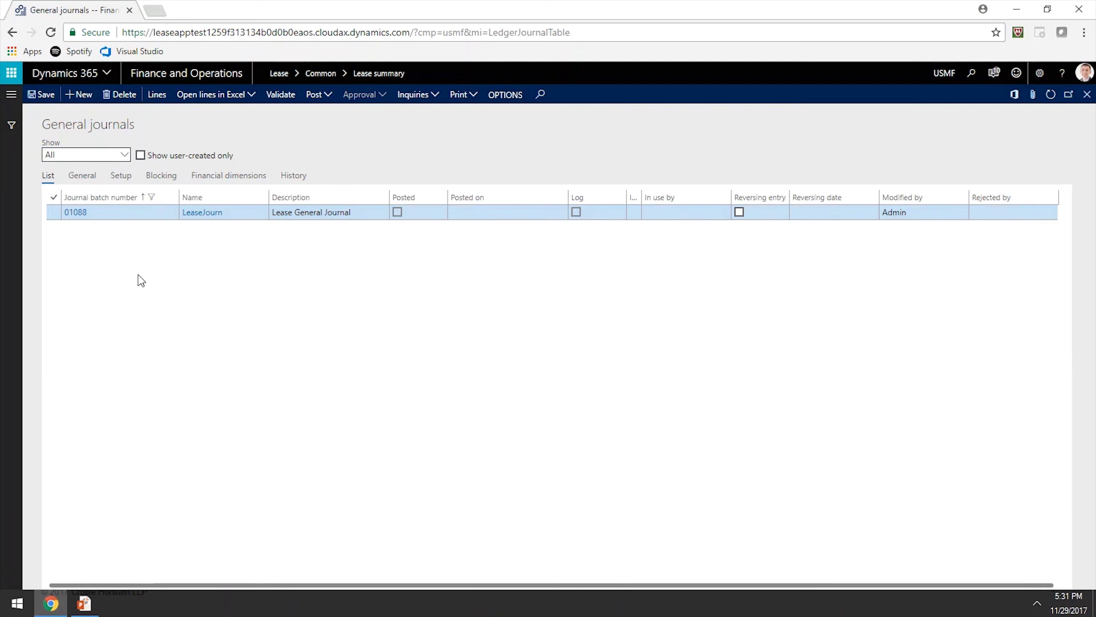
Step: Set the date of both the right to use asset and finance lease liability lines to 12/31/2017
{"action": "key", "text": "BackSpace"}
{"action": "key", "text": "BackSpace"}
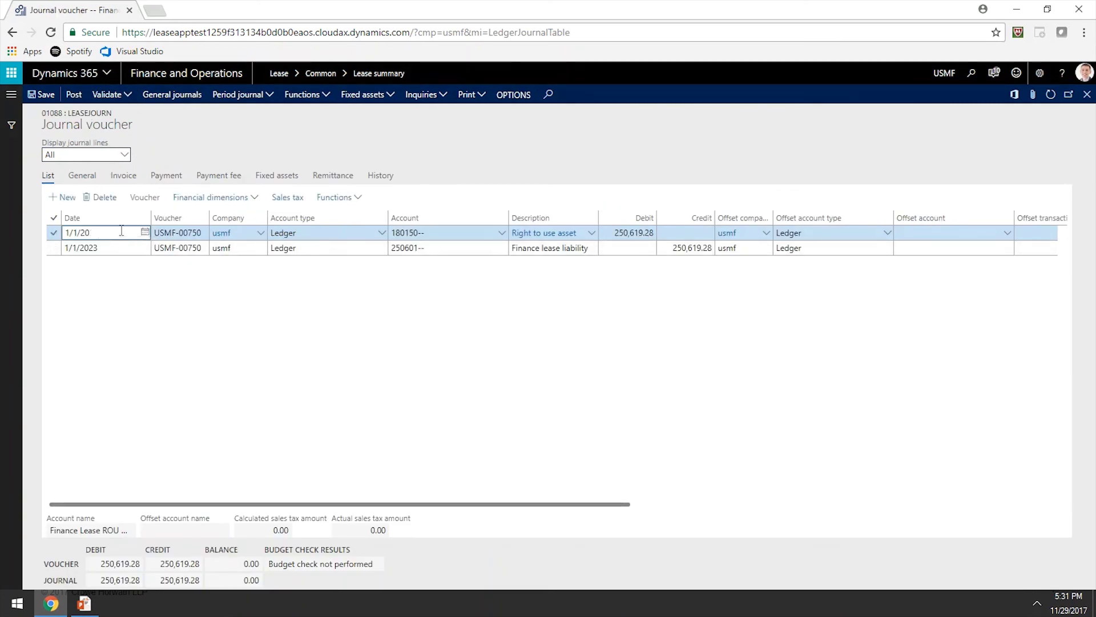
{"action": "type", "text": "17"}
{"action": "key", "text": "ctrl+a"}
{"action": "type", "text": "12/31/2017"}
{"action": "key", "text": "Tab"}
{"action": "left_click", "coordinate": [115, 248]}
{"action": "type", "text": "12/31/2017"}
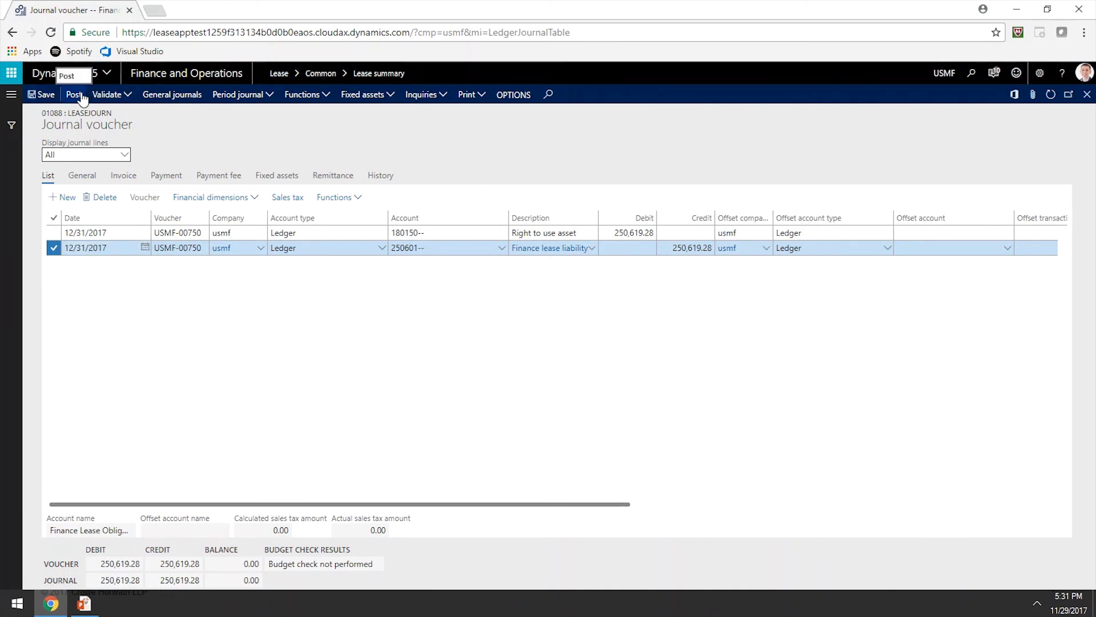
Step: Return to the lease general journals, refresh them, post the adjustment journal, and go back to a refreshed lease list
{"action": "left_click", "coordinate": [1088, 95]}
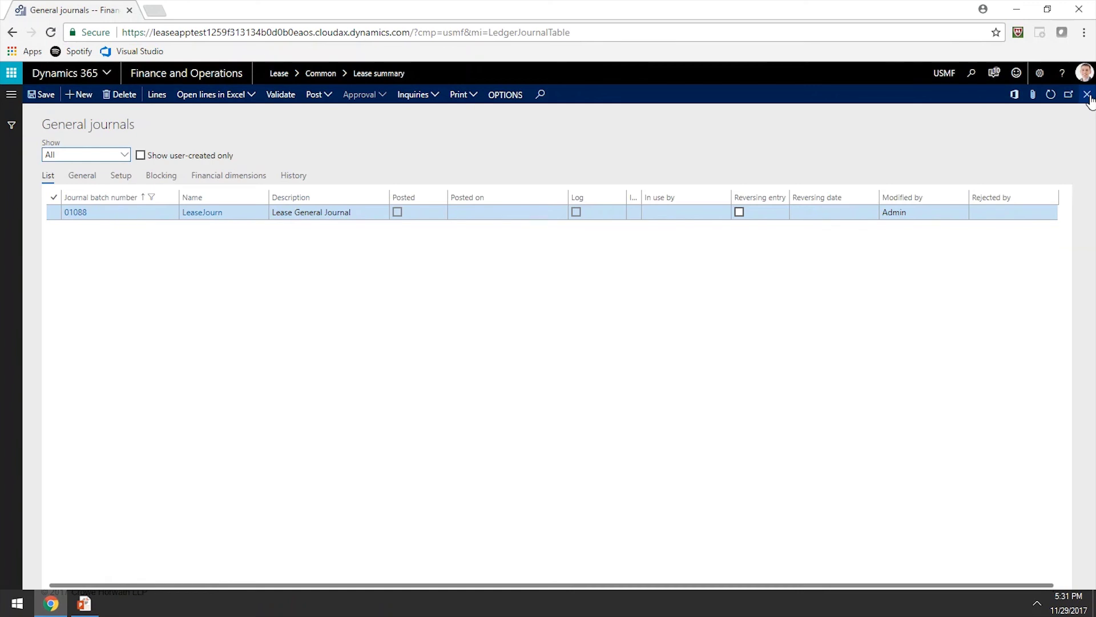
{"action": "left_click", "coordinate": [1088, 95]}
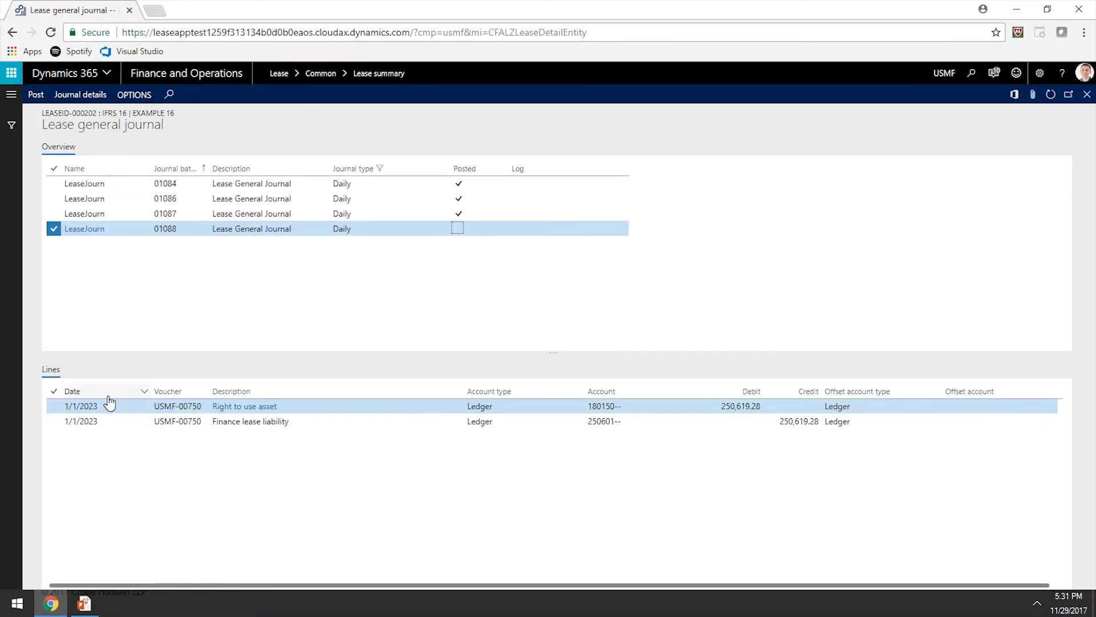
{"action": "left_click", "coordinate": [1052, 94]}
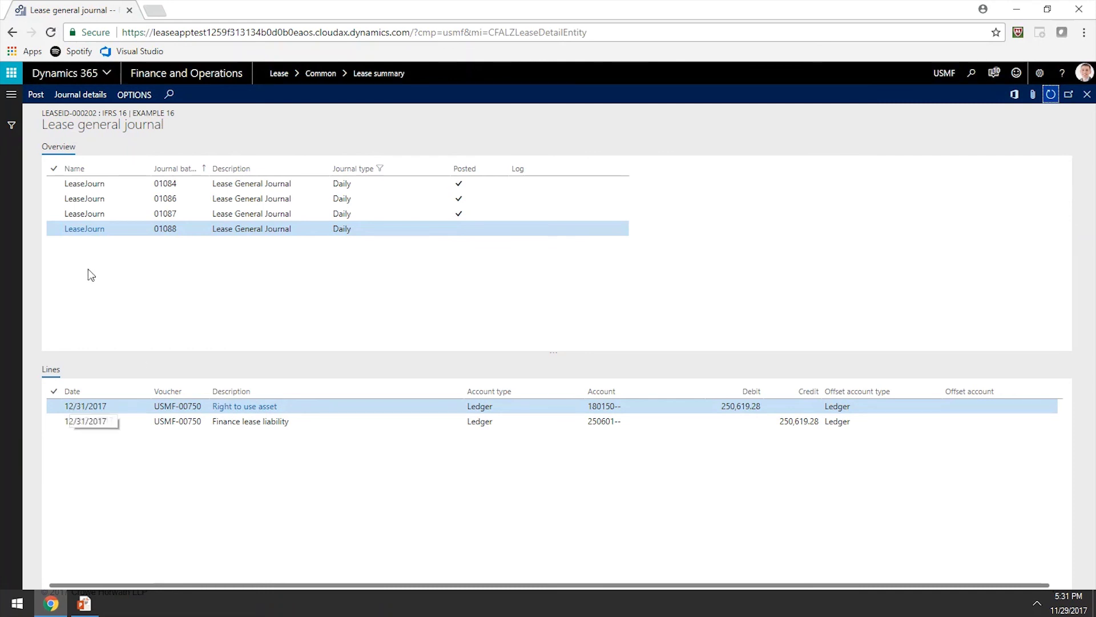
{"action": "left_click", "coordinate": [55, 230]}
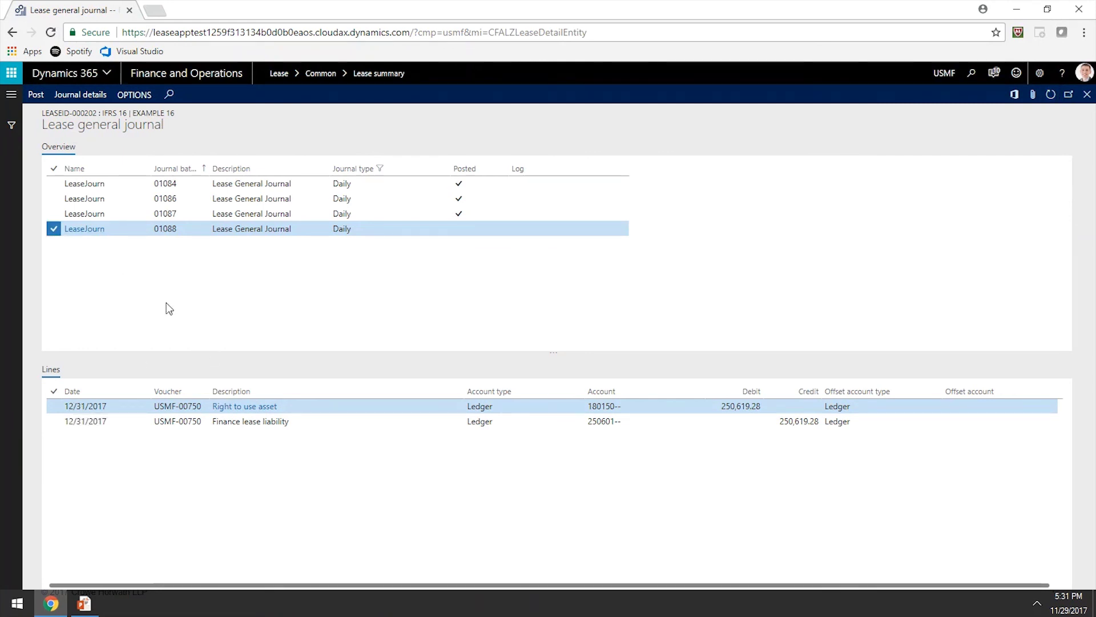
{"action": "left_click", "coordinate": [36, 94]}
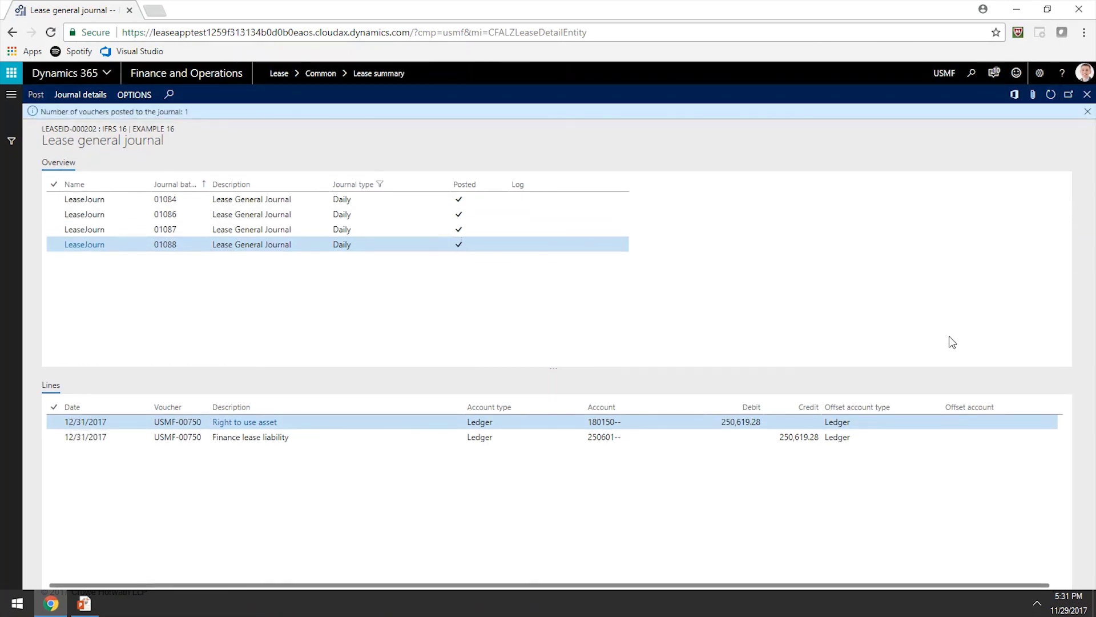
{"action": "left_click", "coordinate": [1088, 112]}
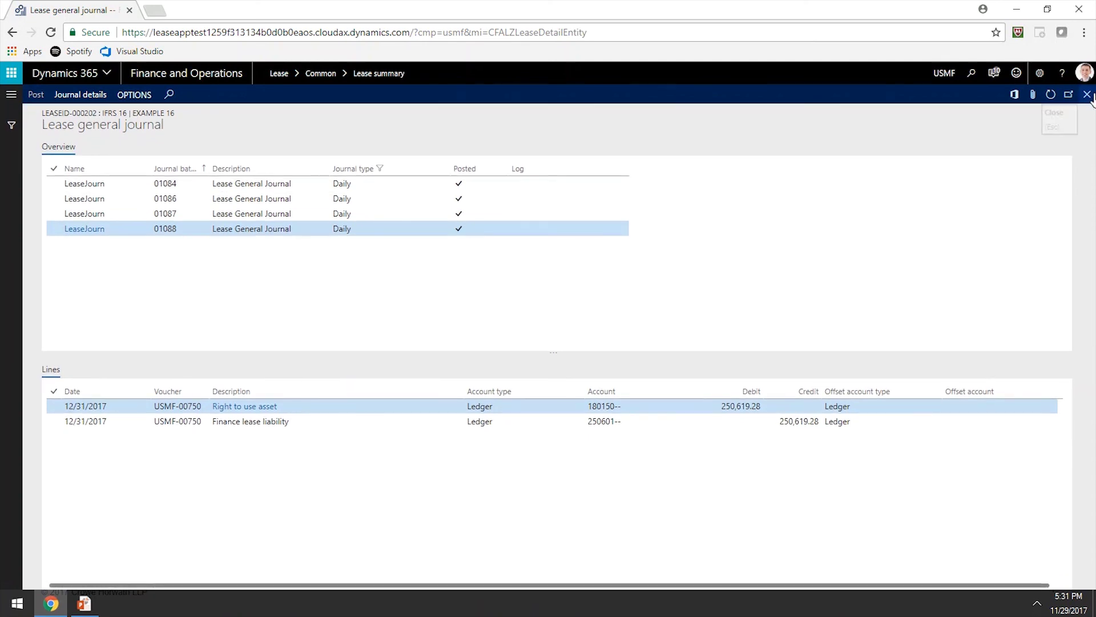
{"action": "left_click", "coordinate": [1088, 95]}
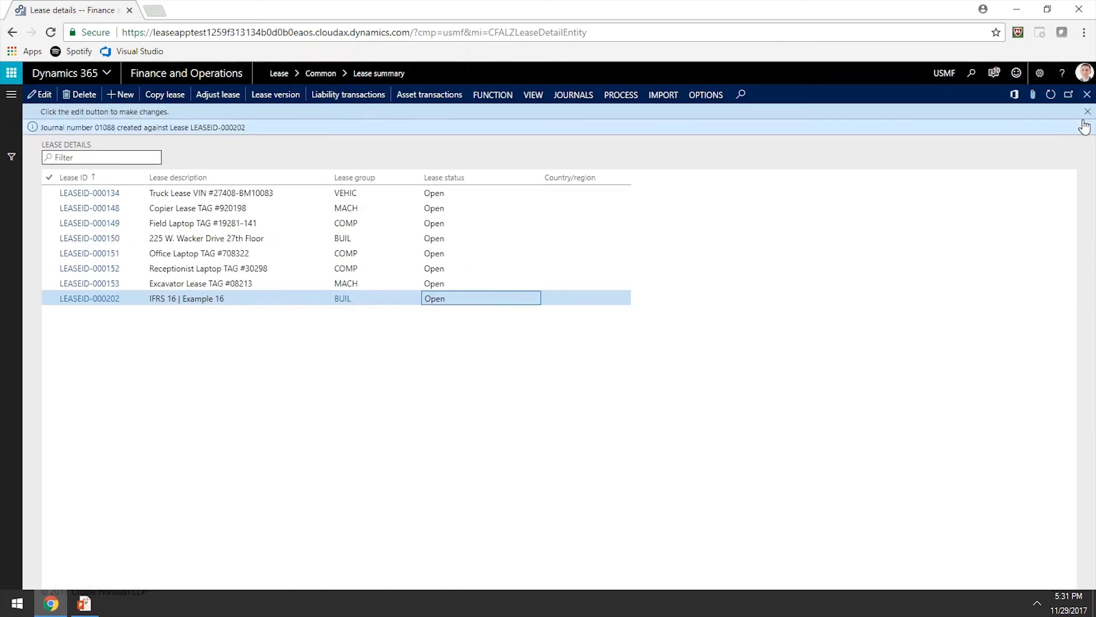
{"action": "left_click", "coordinate": [1088, 112]}
{"action": "left_click", "coordinate": [1050, 95]}
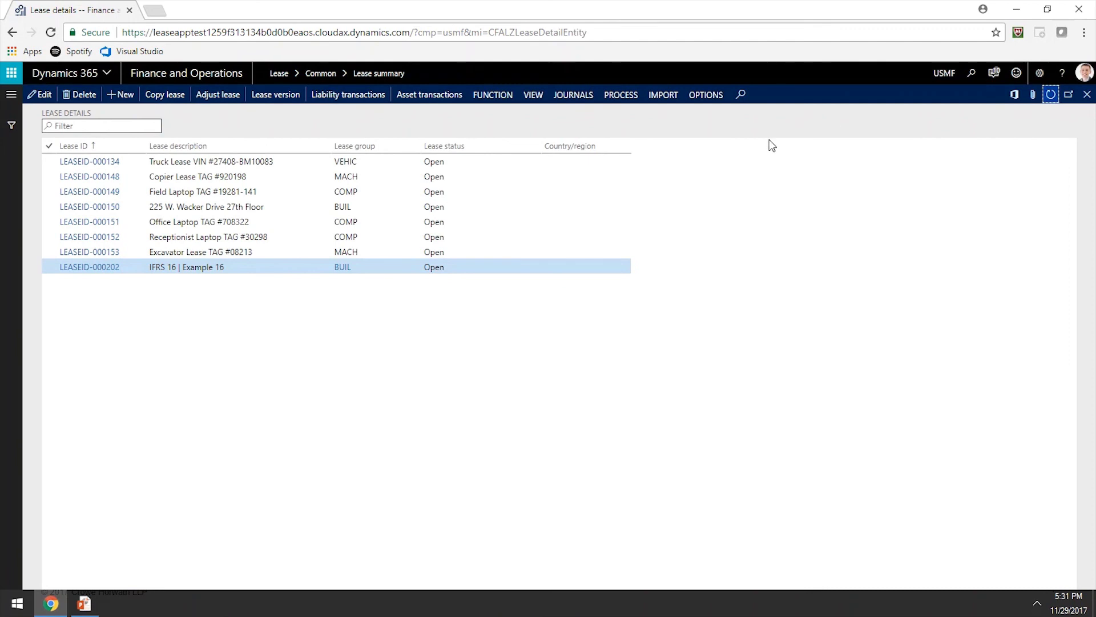
Step: Check the Example 16 lease's liability transactions and balance against the modified schedule slide in PowerPoint, and return to the lease list
{"action": "left_click", "coordinate": [323, 94]}
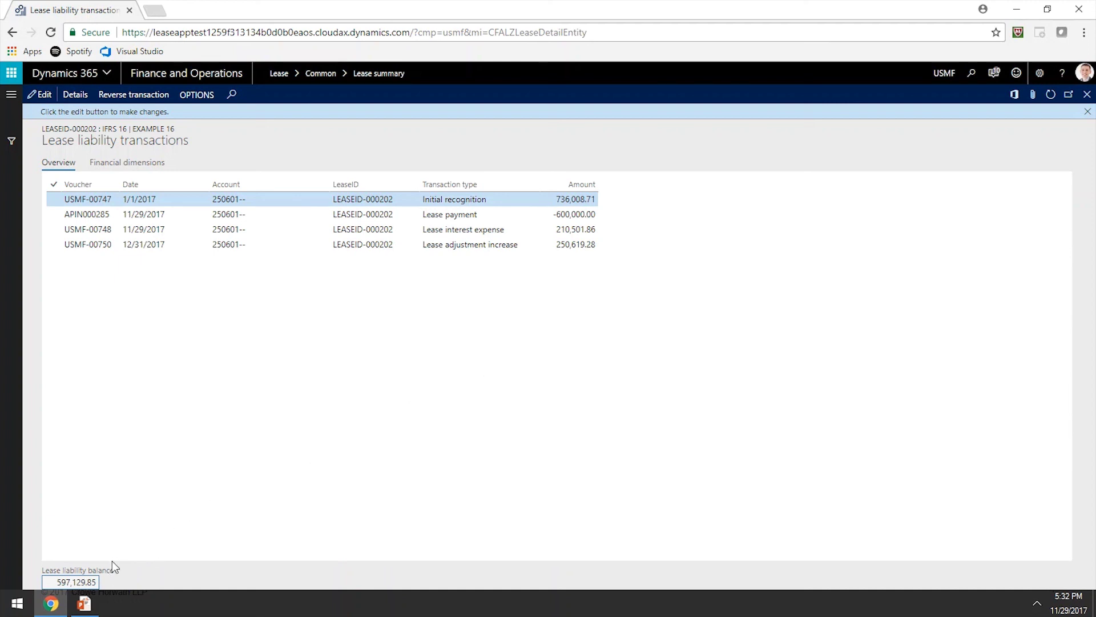
{"action": "left_click", "coordinate": [97, 603]}
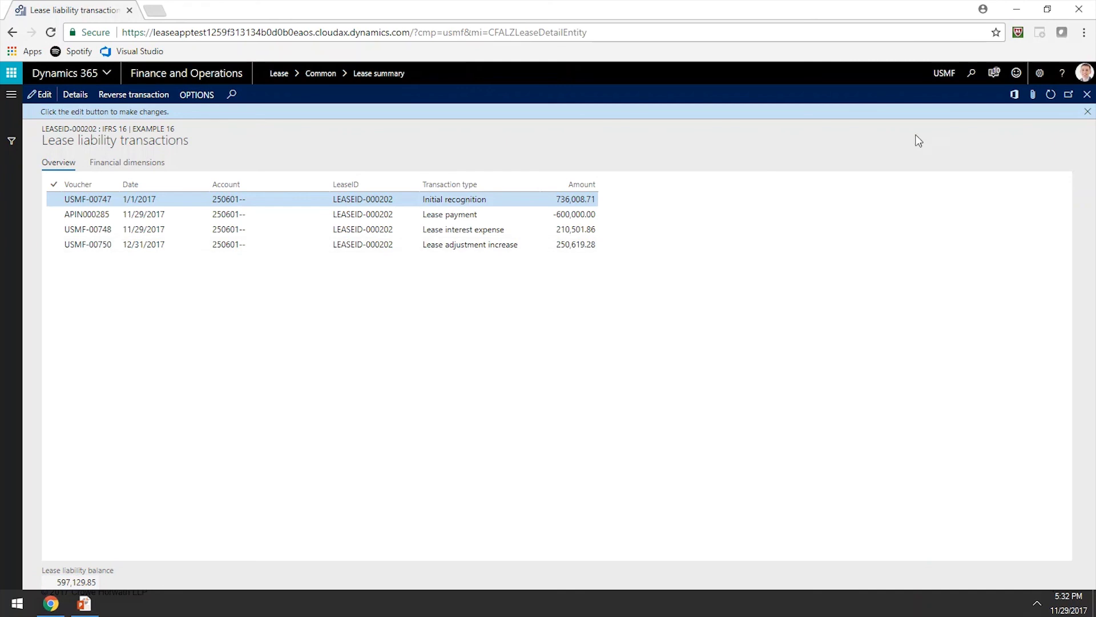
{"action": "left_click", "coordinate": [1087, 111]}
{"action": "left_click", "coordinate": [1087, 94]}
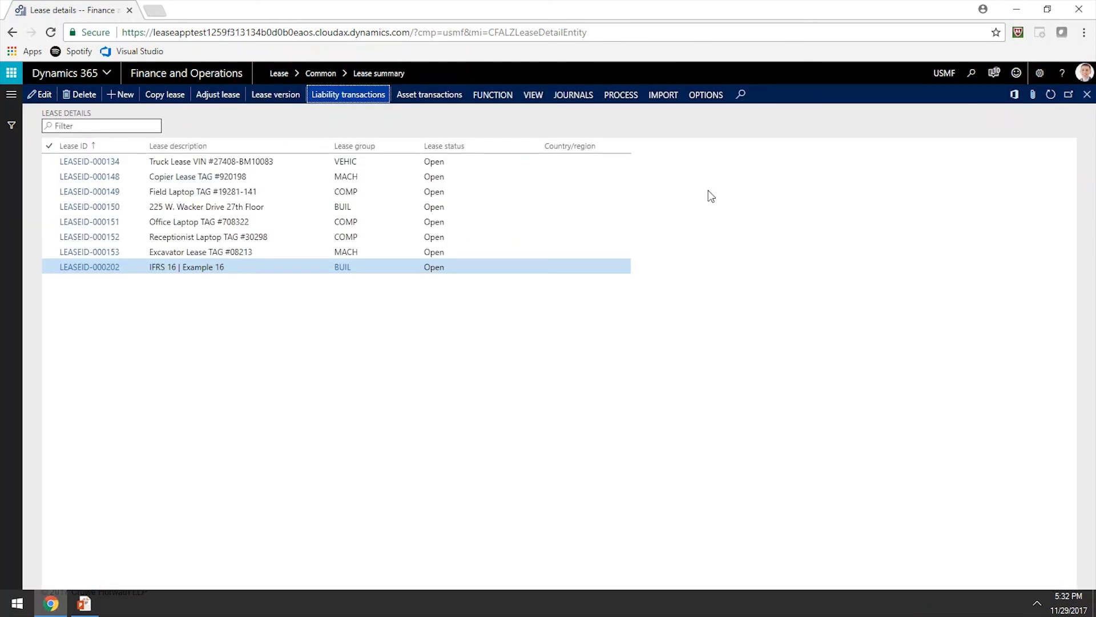
Step: Compare the lease's ROU asset transactions and balance with the slide's asset depreciation schedule in PowerPoint, and return to the lease list
{"action": "left_click", "coordinate": [435, 98]}
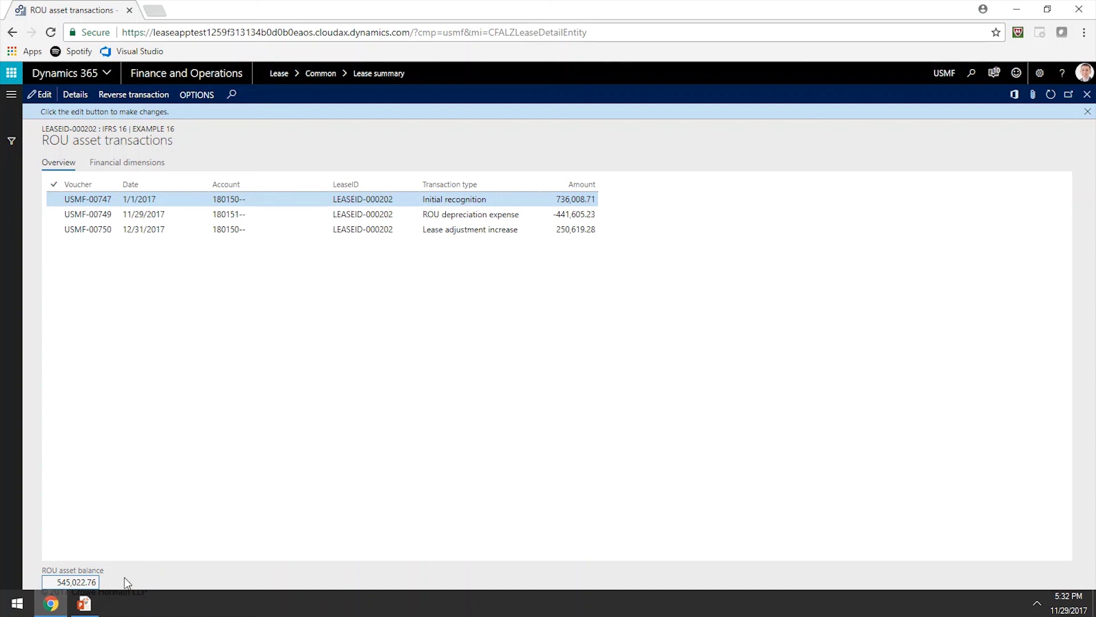
{"action": "left_click", "coordinate": [84, 604]}
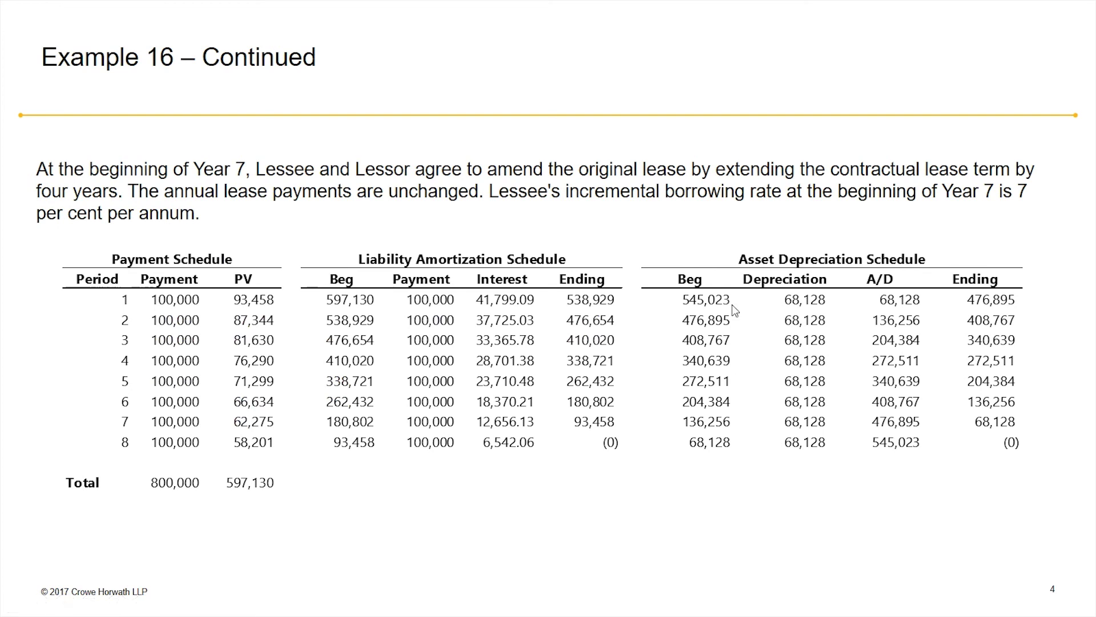
{"action": "key", "text": "alt+Tab"}
{"action": "left_click", "coordinate": [1087, 111]}
{"action": "left_click", "coordinate": [1087, 95]}
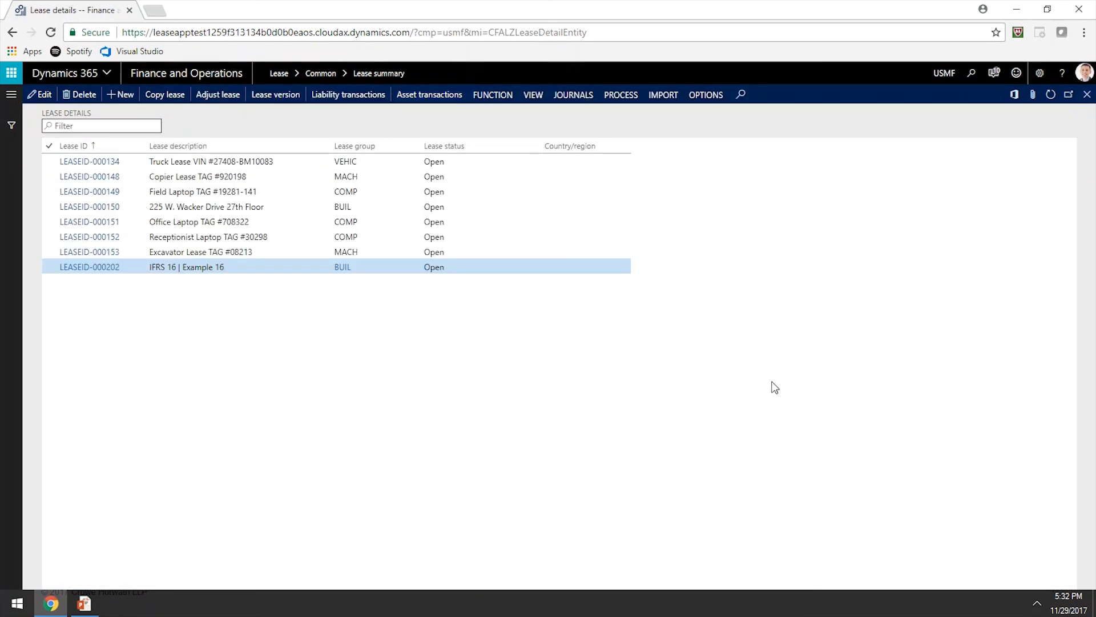